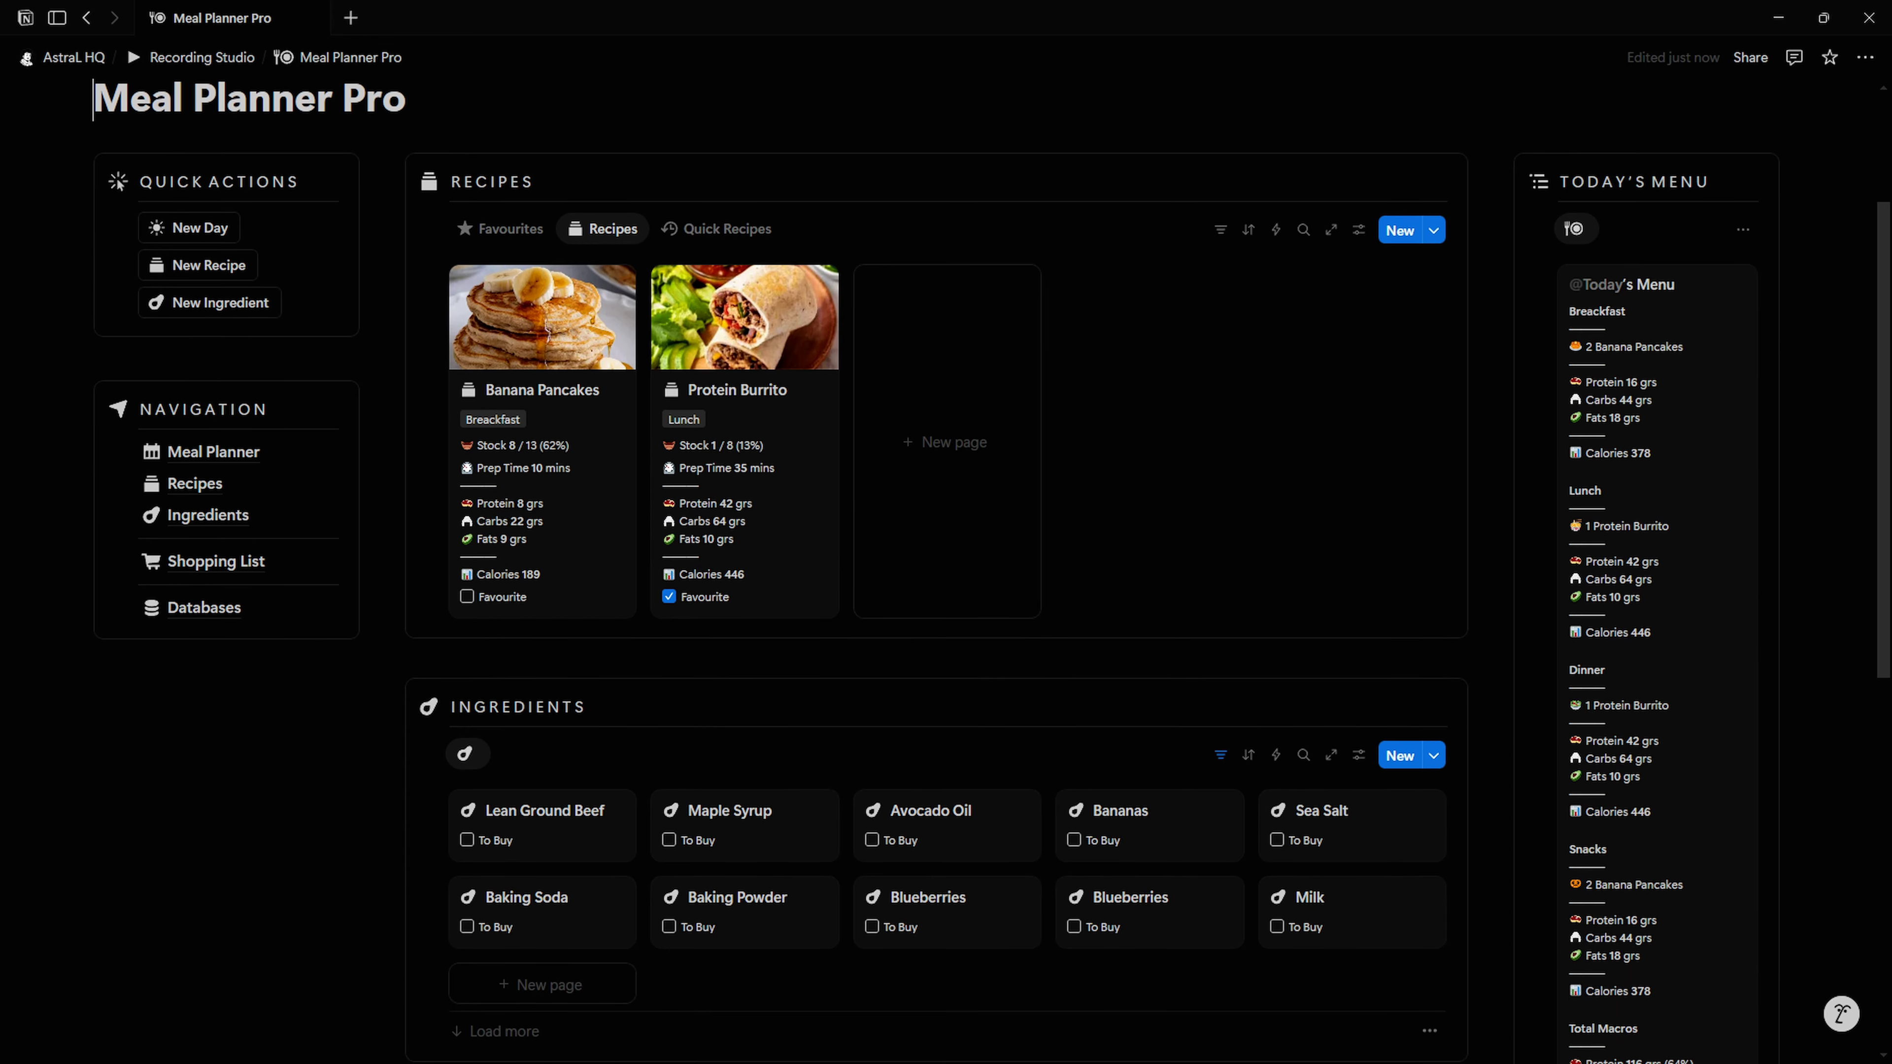
Step: Look over the recipes, ingredients and today's menu sections of the Meal Planner Pro dashboard
scroll(701, 452, "up", 3)
left_click(701, 450)
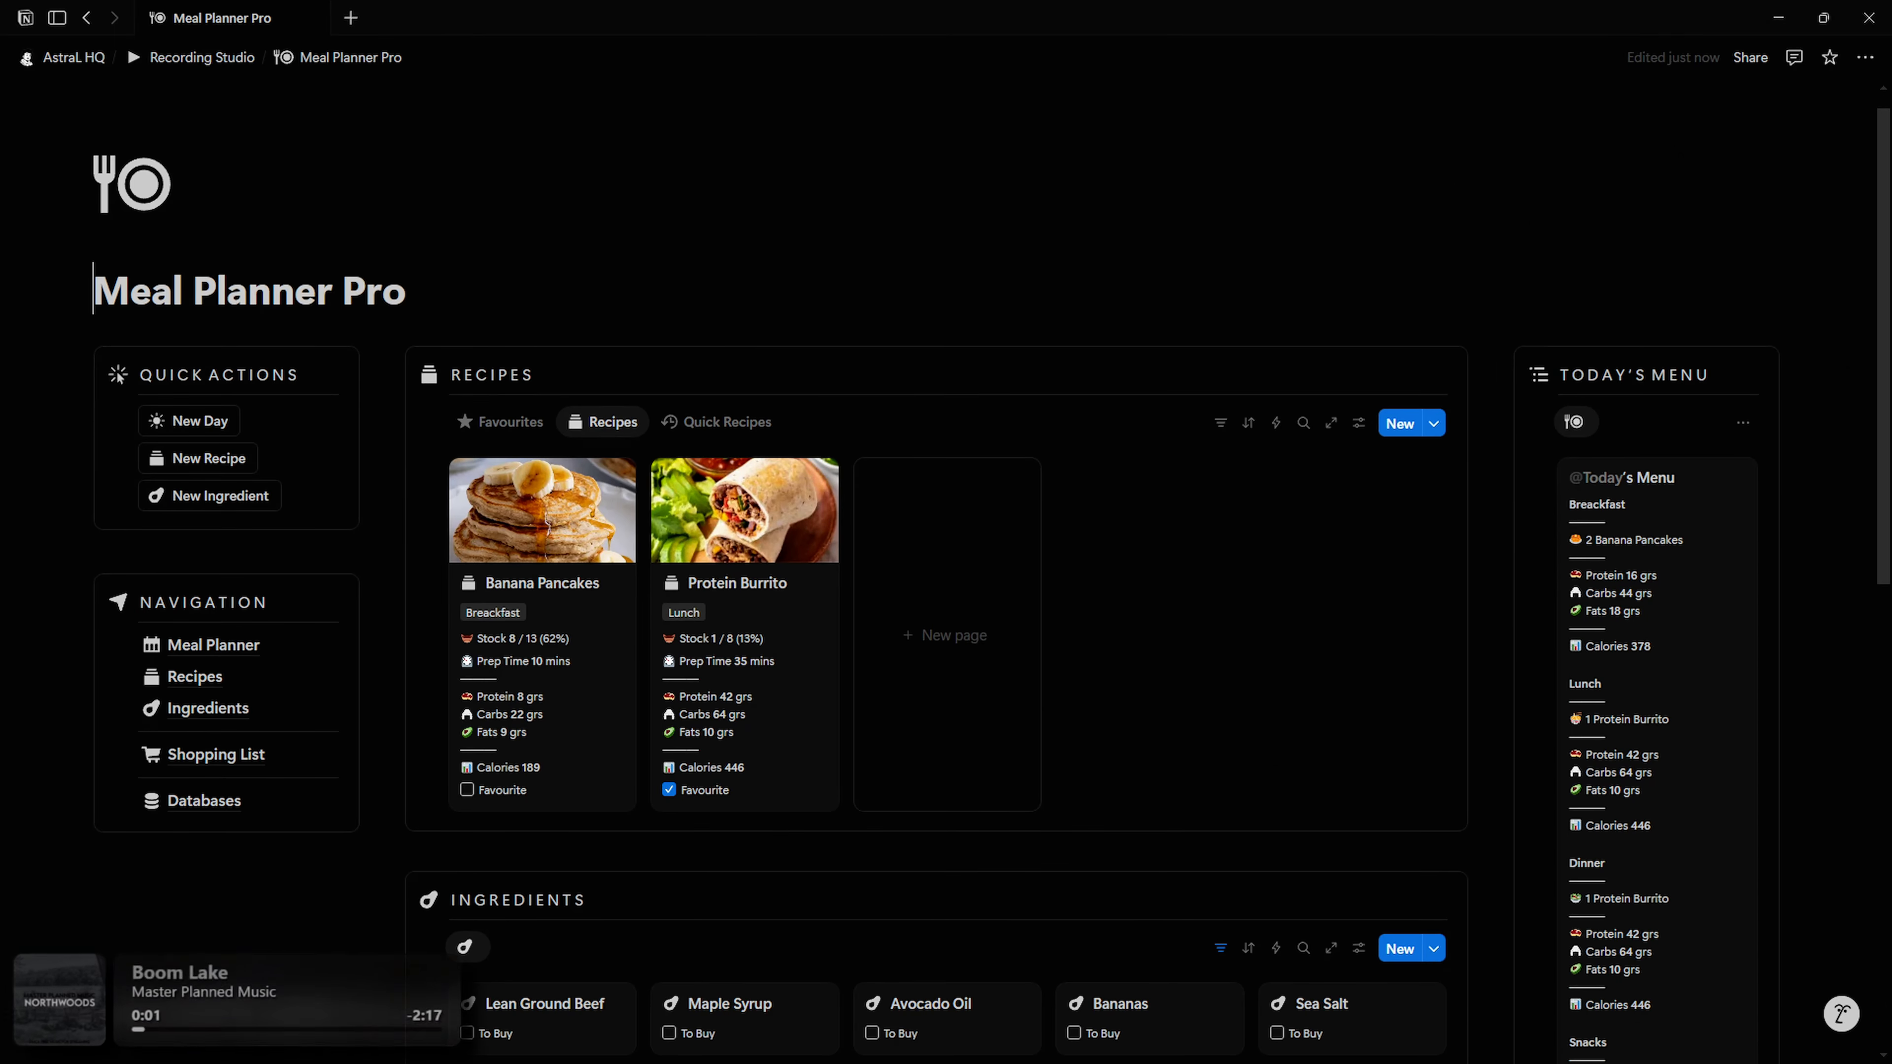
scroll(946, 567, "down", 1)
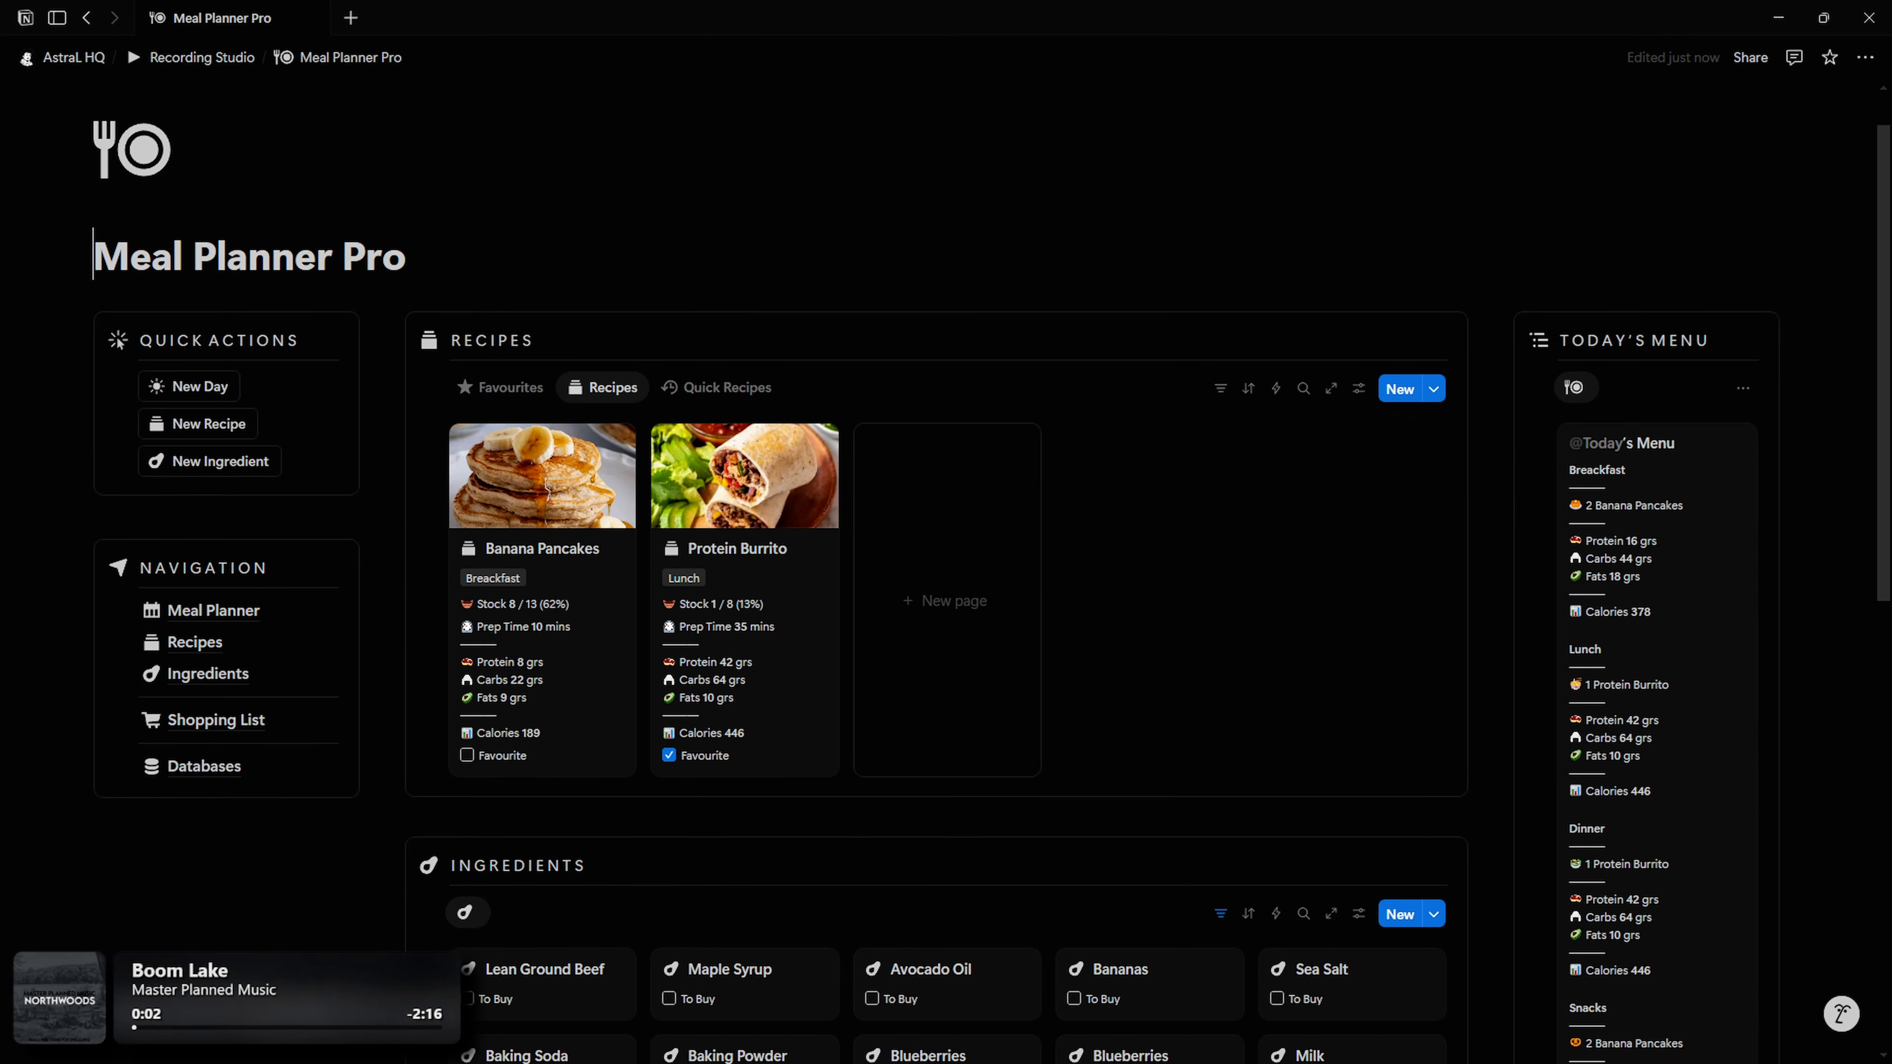
scroll(946, 566, "down", 1)
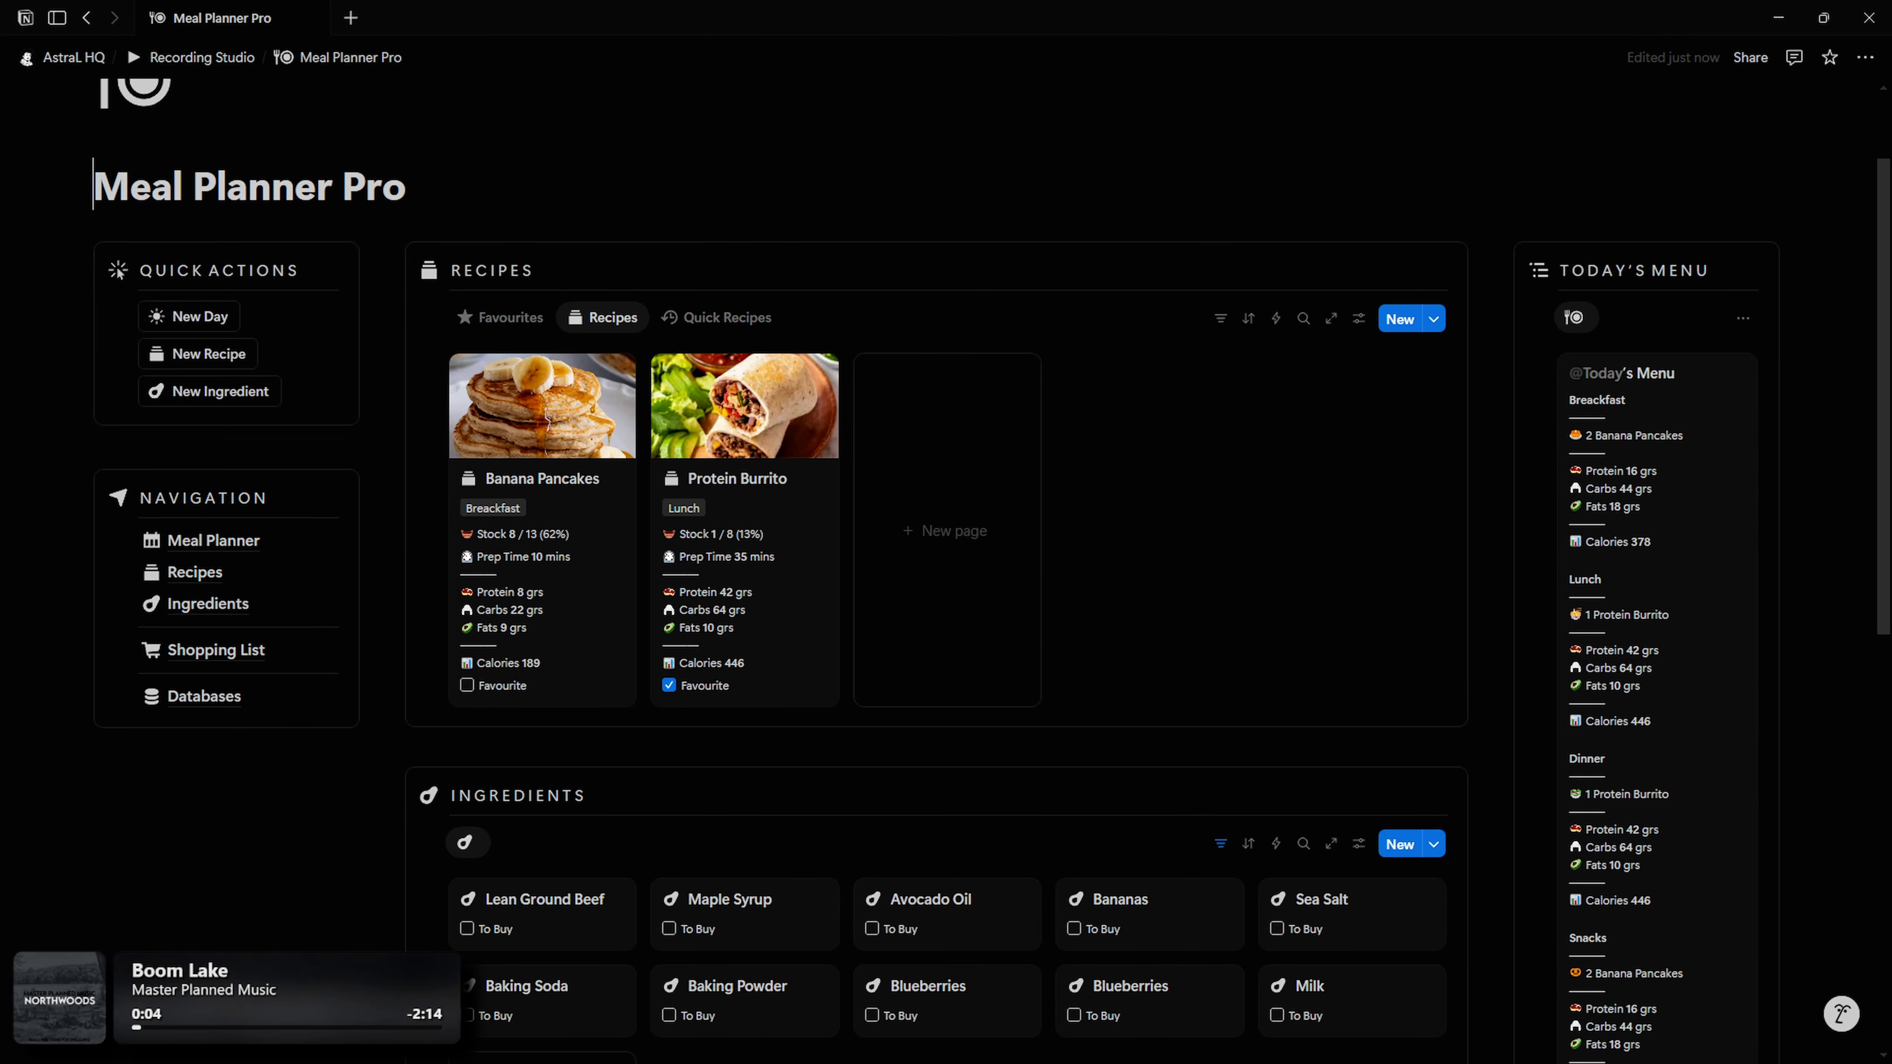
scroll(946, 566, "down", 1)
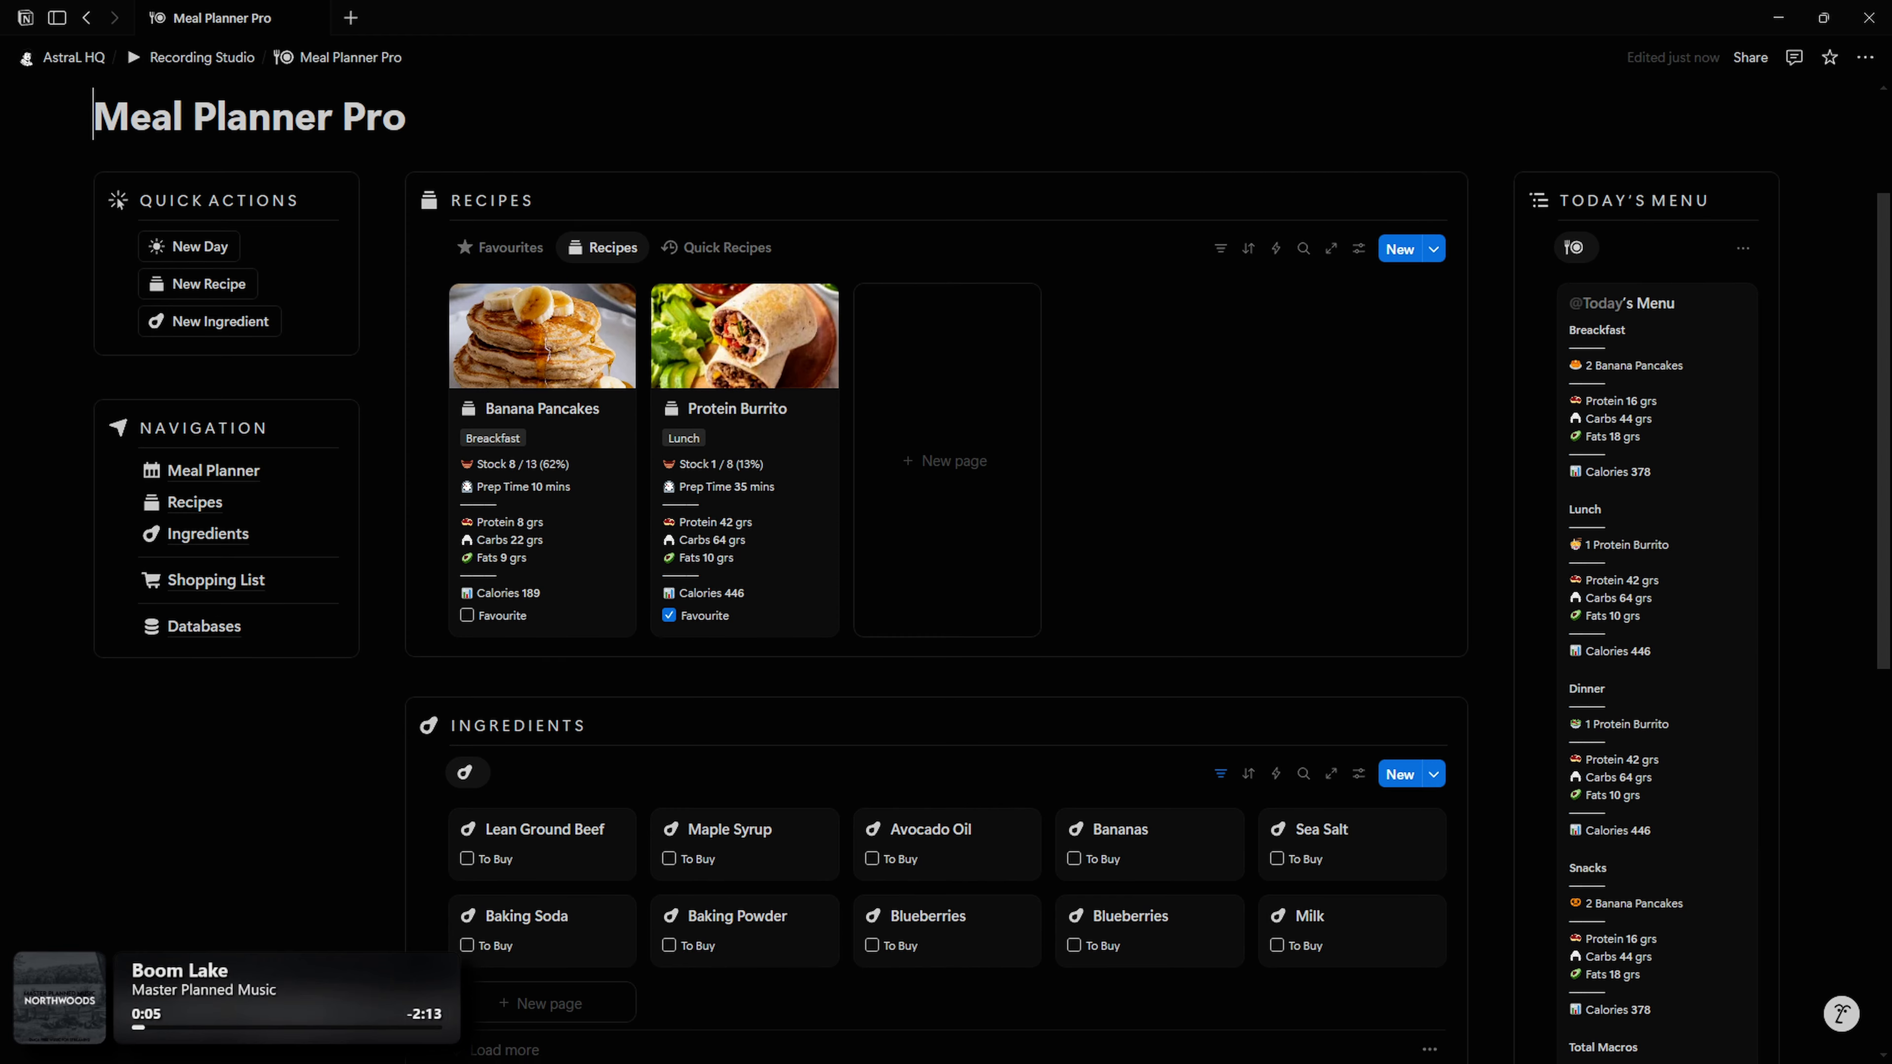
scroll(946, 566, "down", 1)
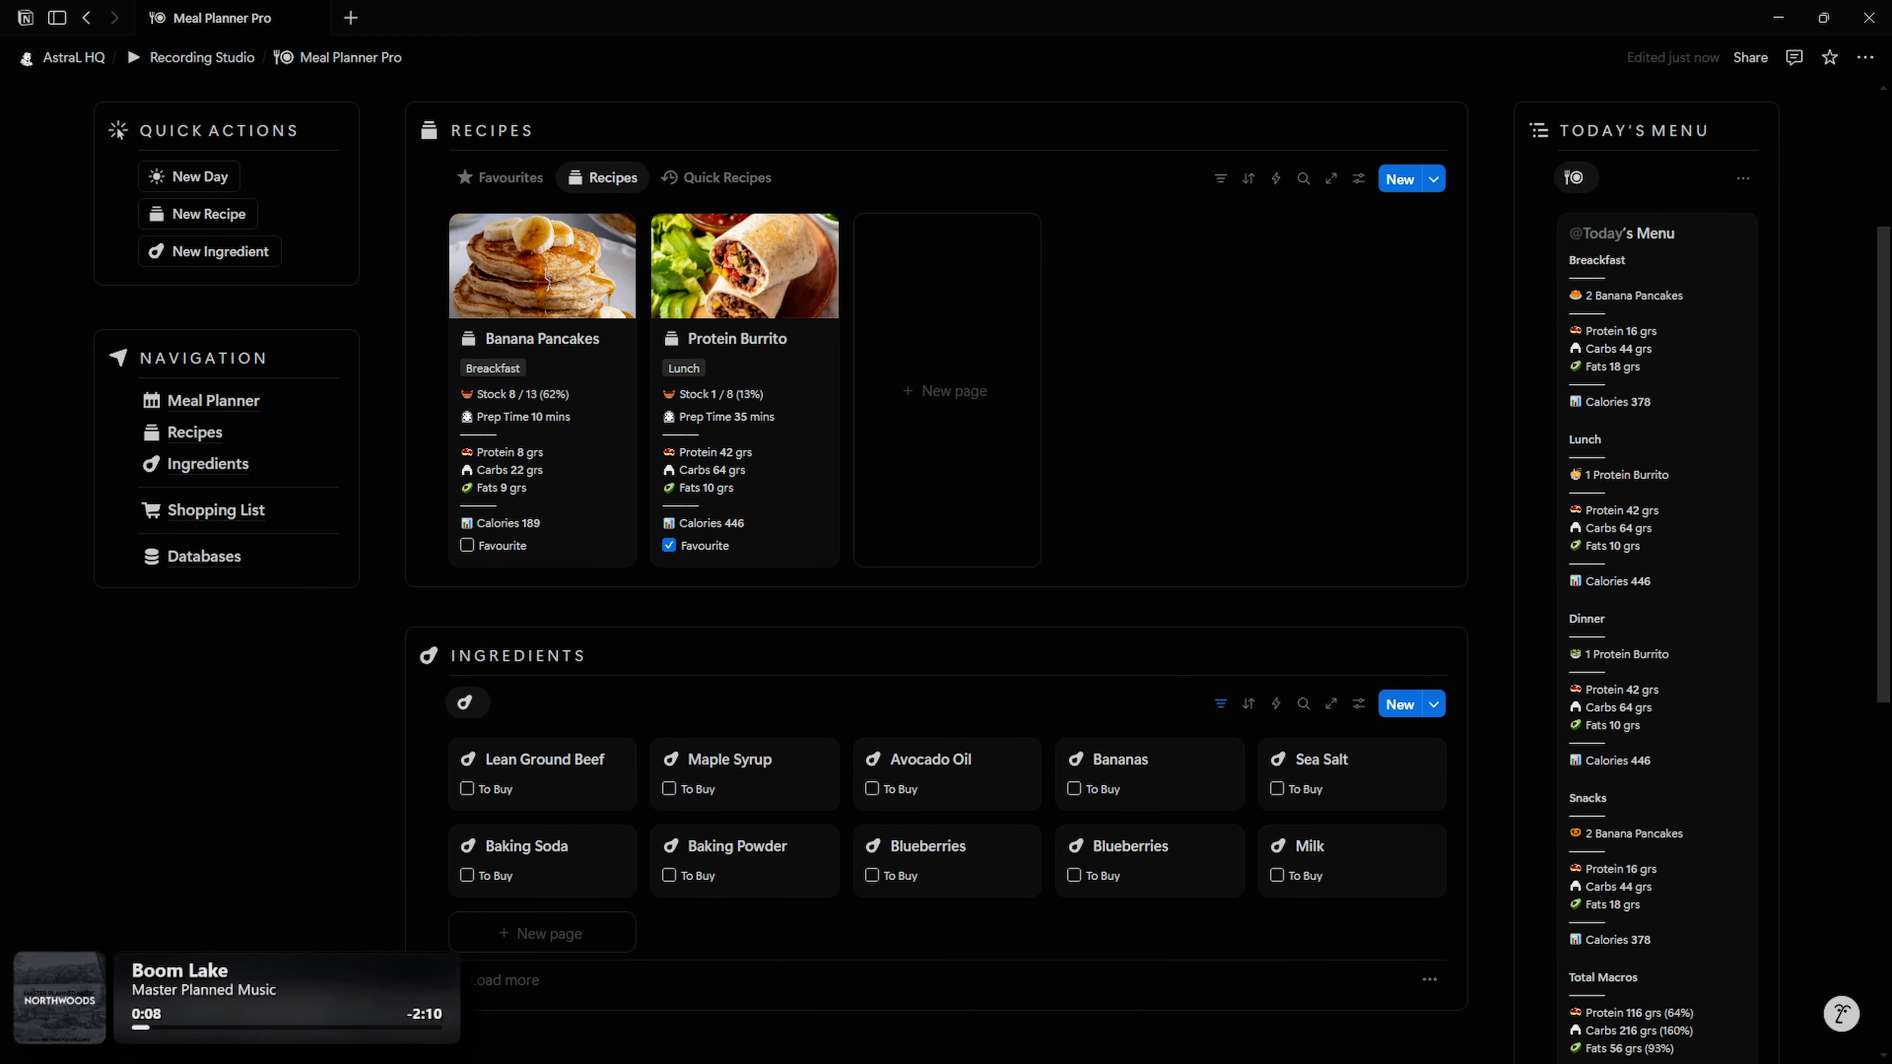
scroll(946, 567, "down", 1)
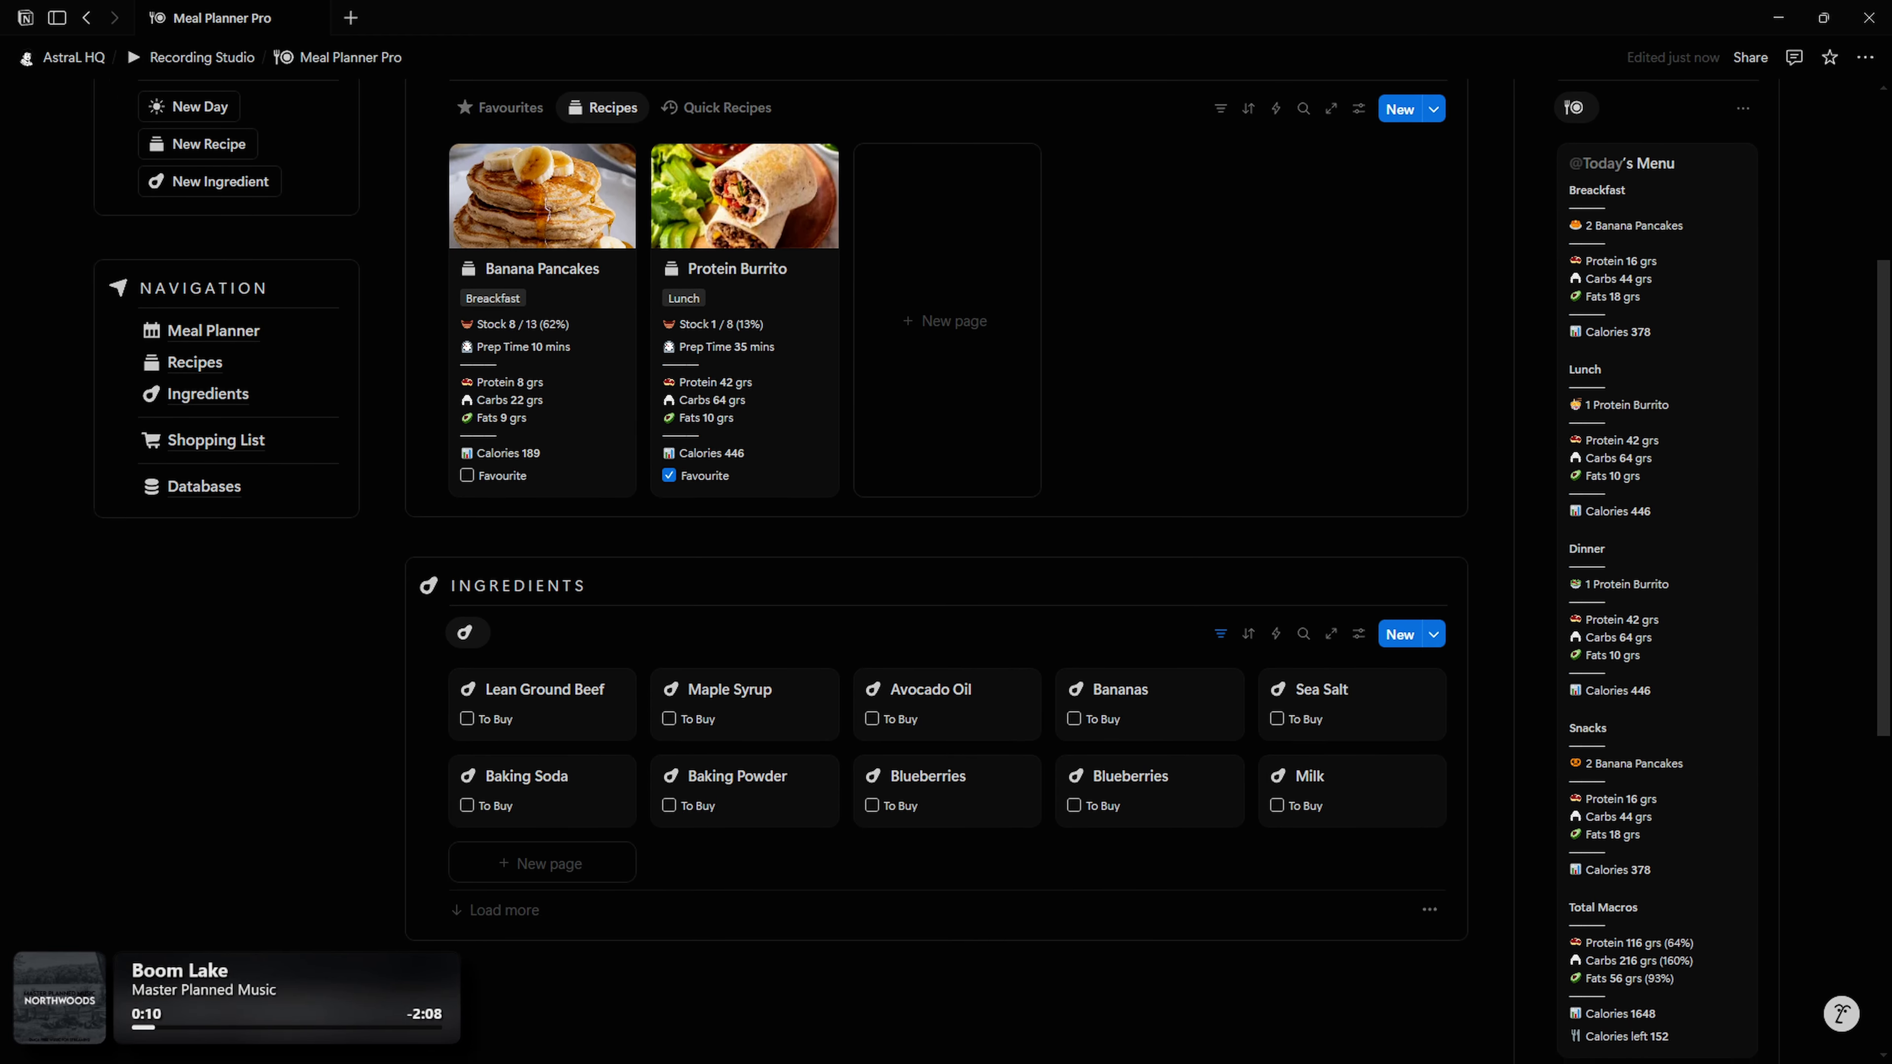
scroll(946, 566, "down", 1)
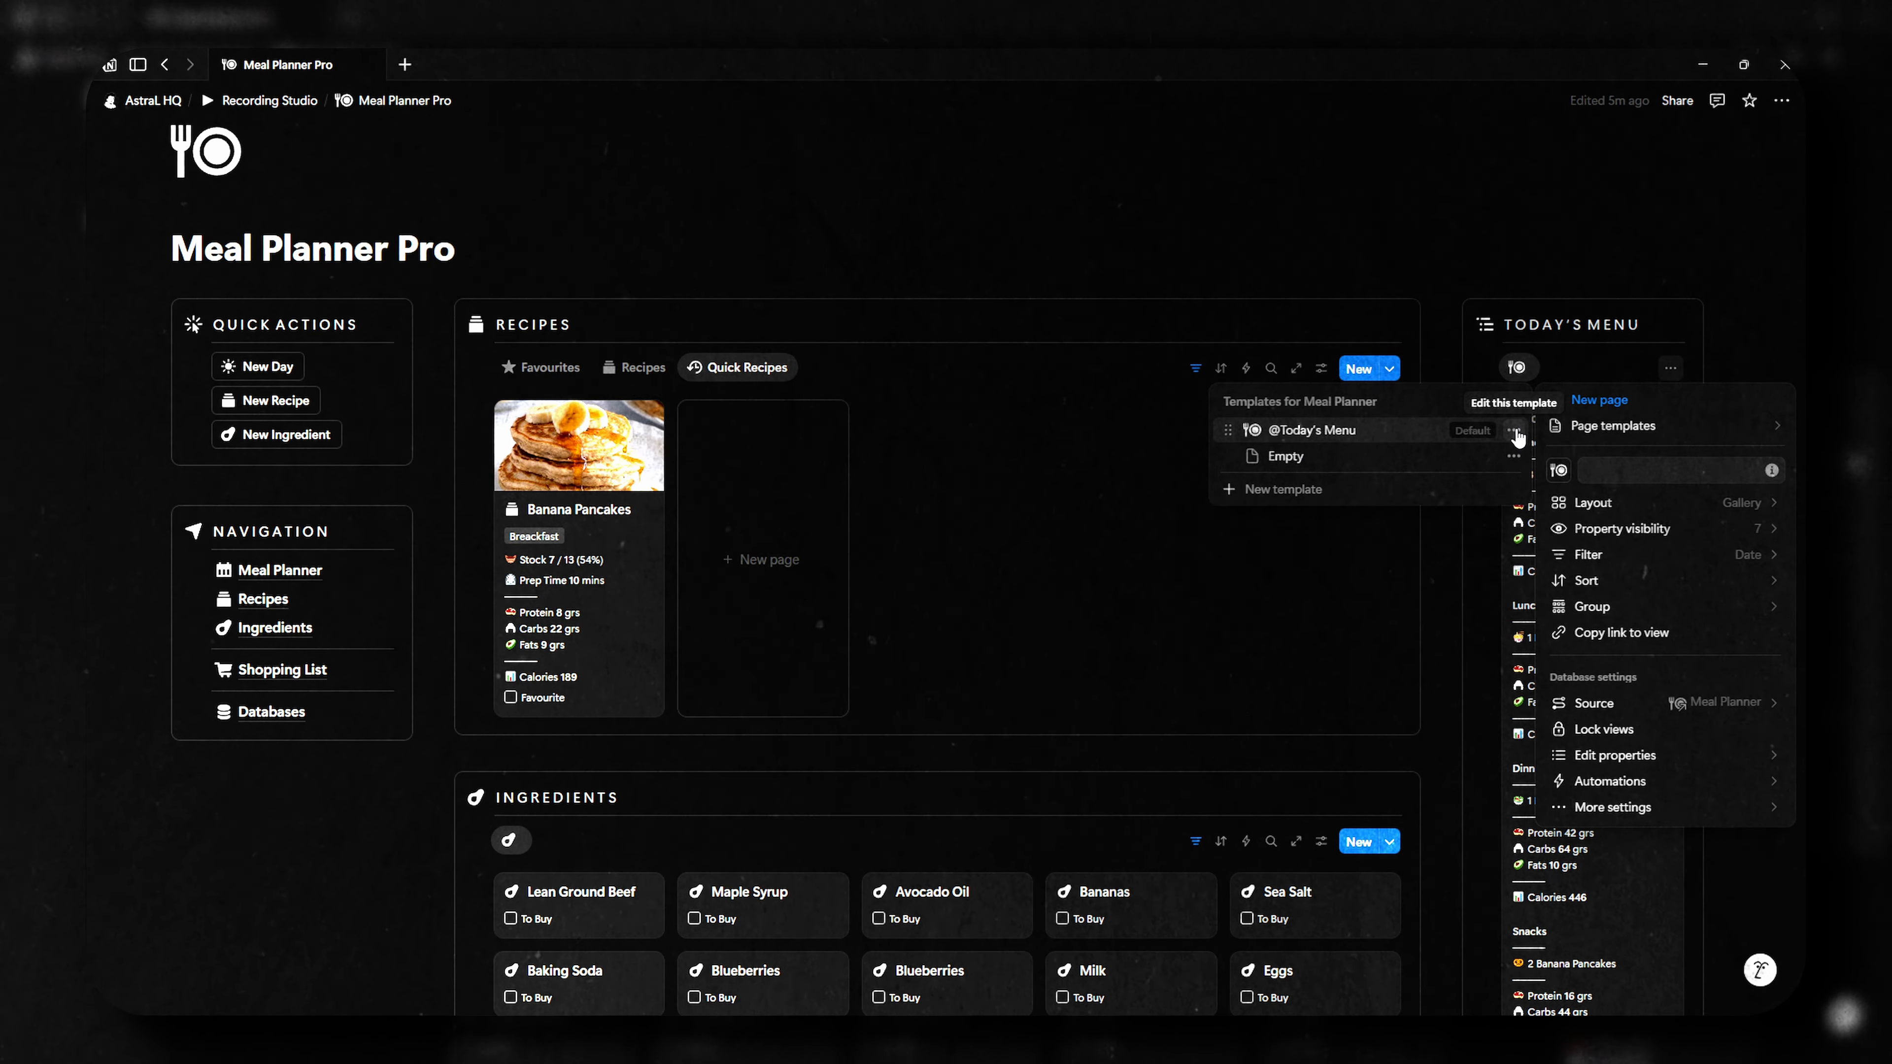
left_click(1514, 431)
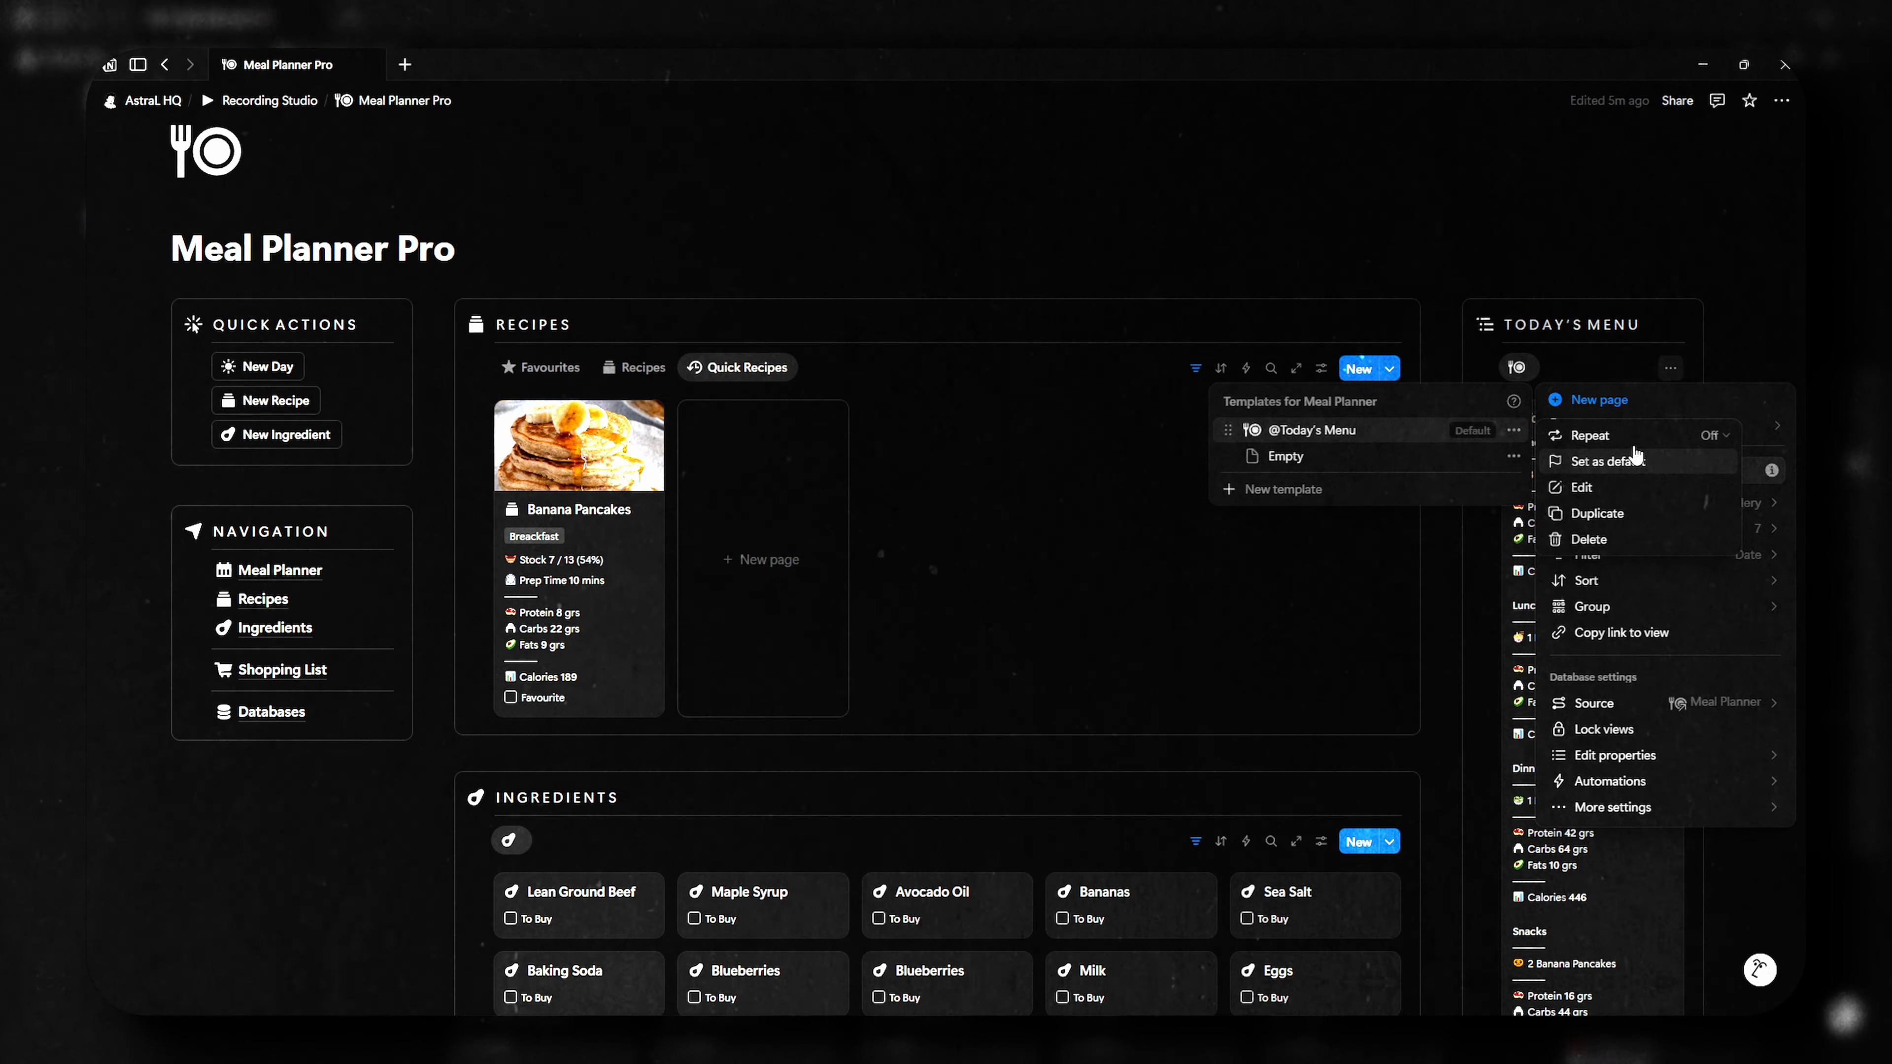
left_click(1617, 435)
left_click(1609, 465)
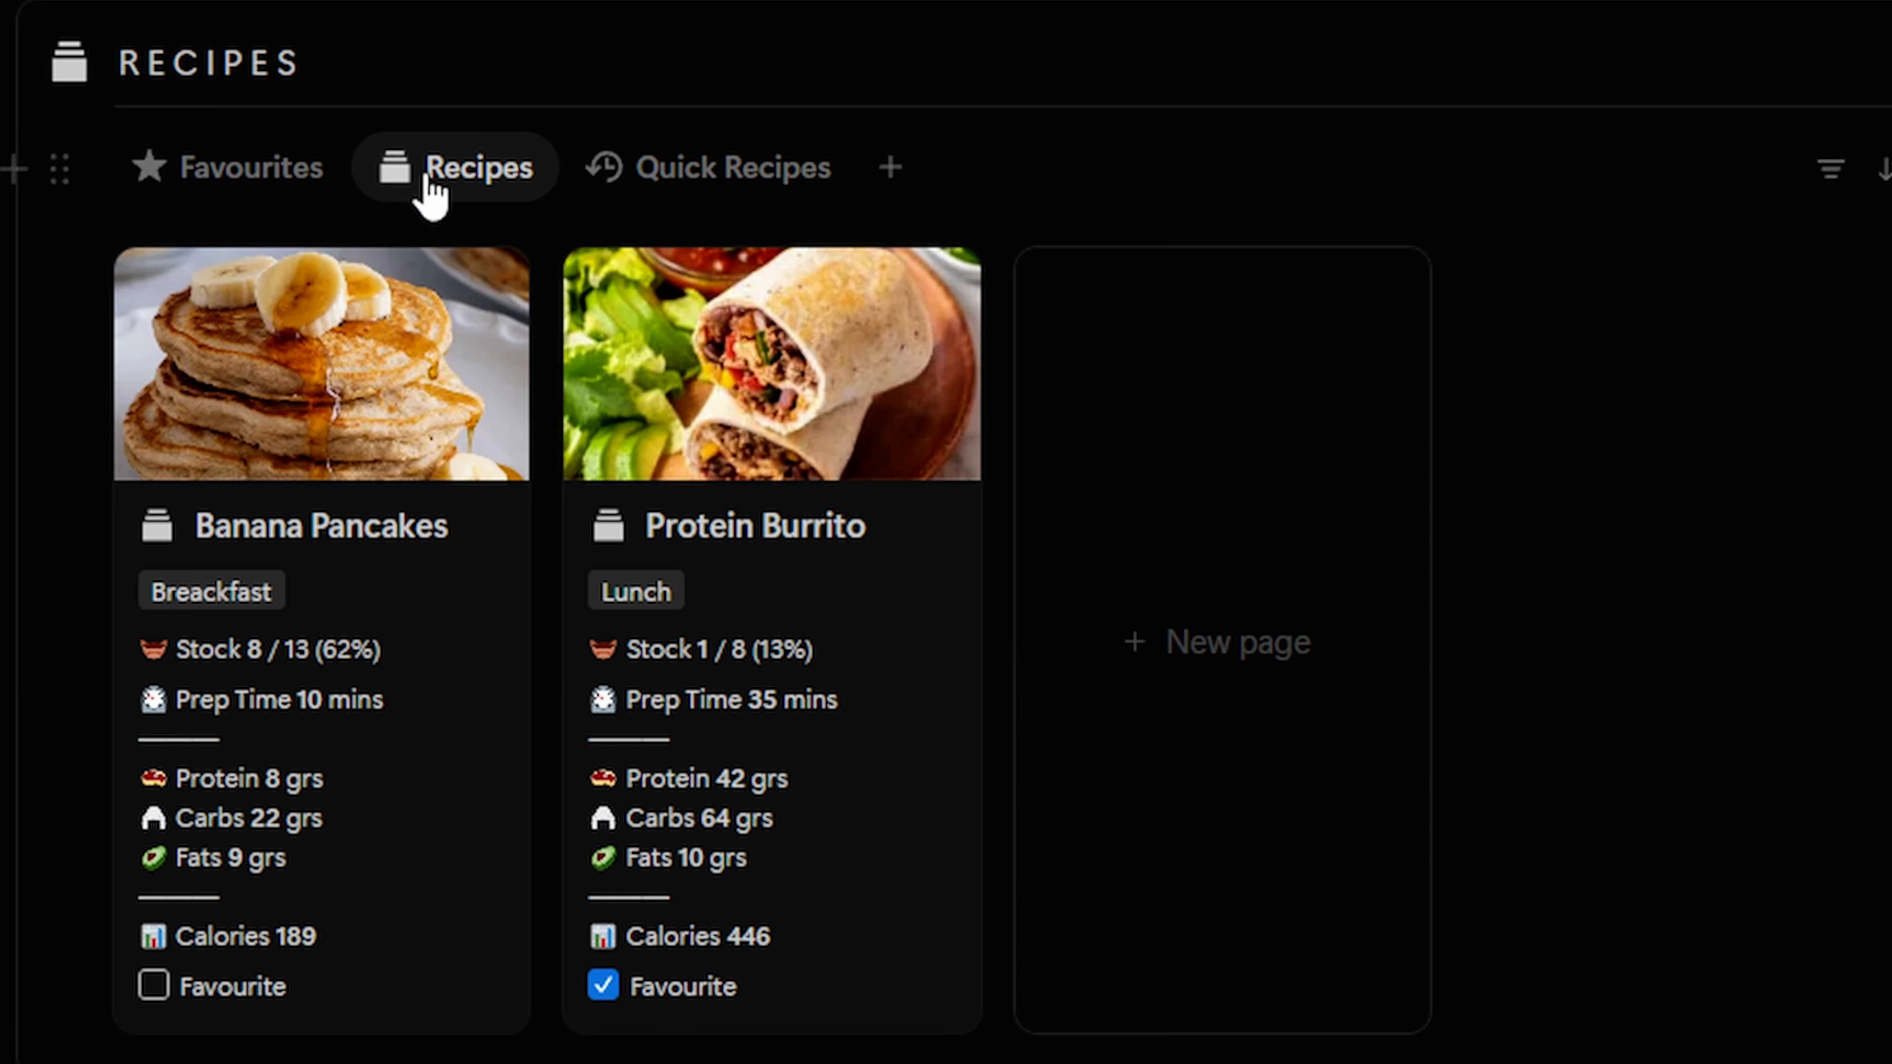
Step: Show the favourite recipes and the quick recipes, and open the Banana Pancakes recipe
left_click(251, 173)
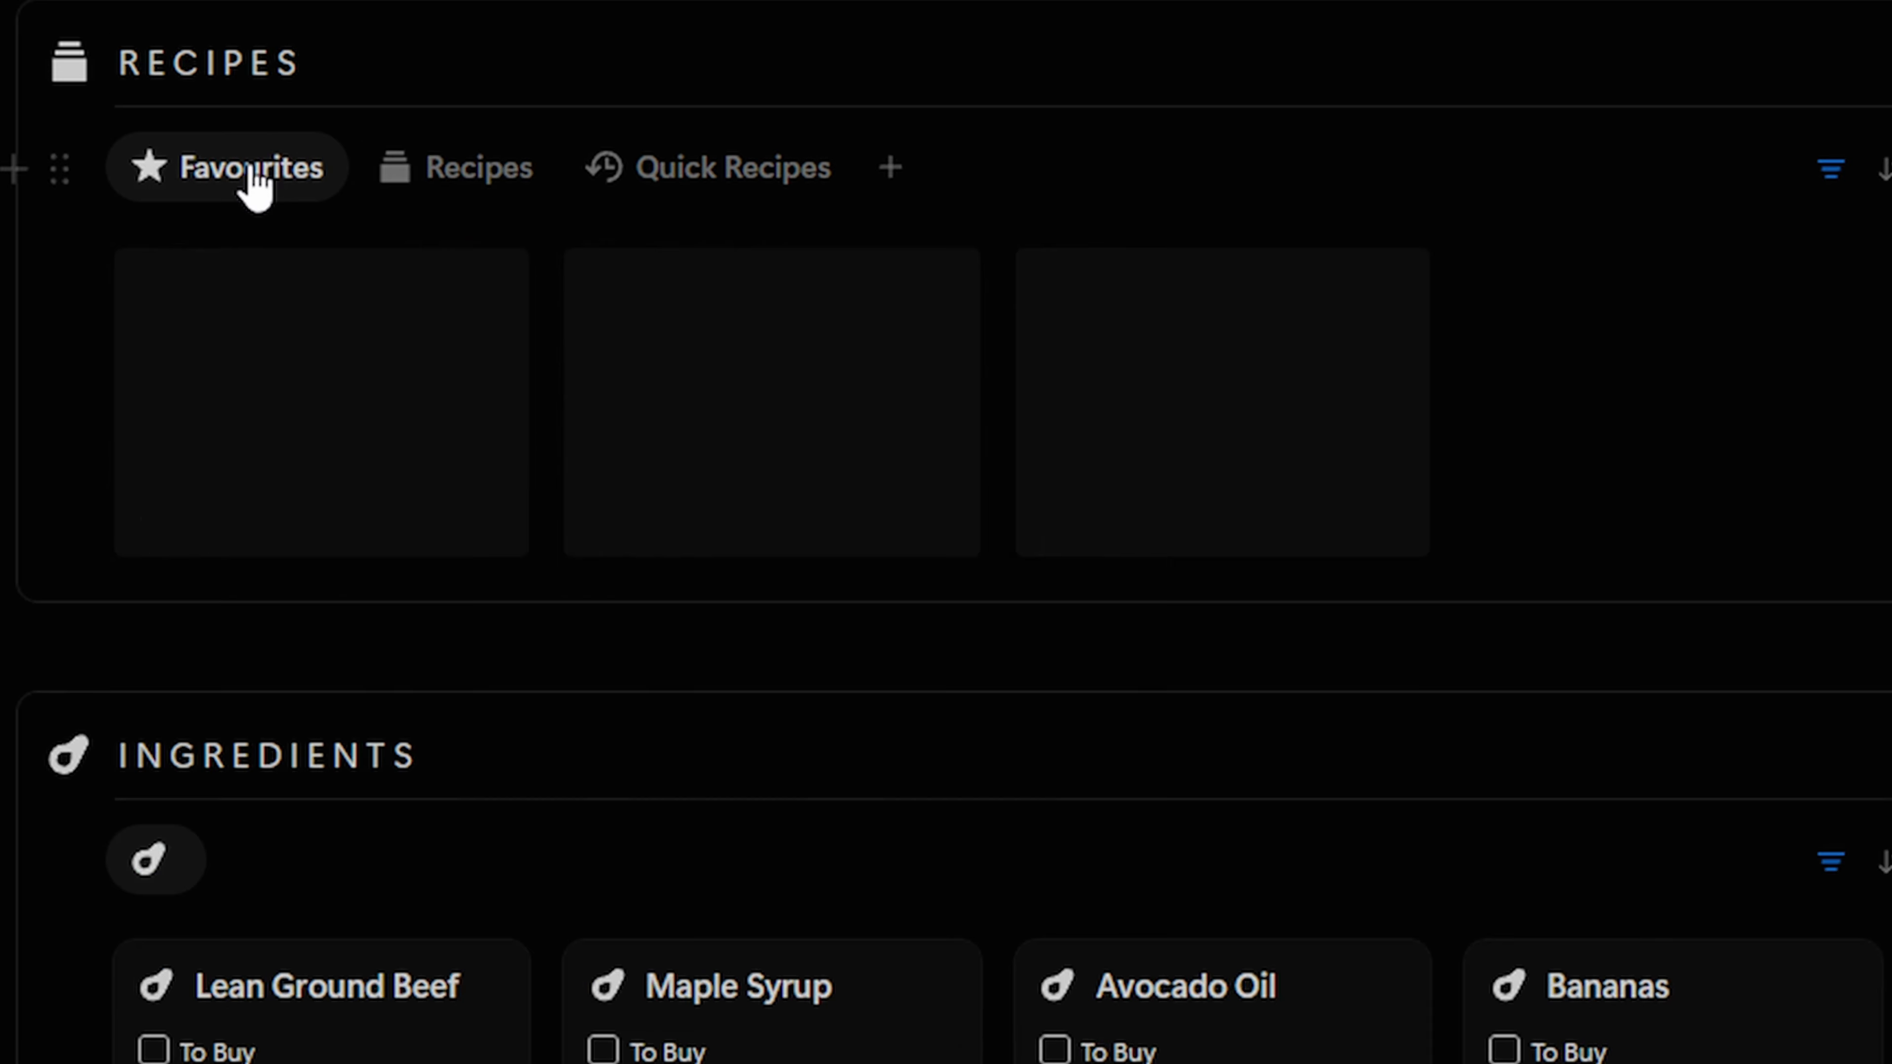
left_click(679, 193)
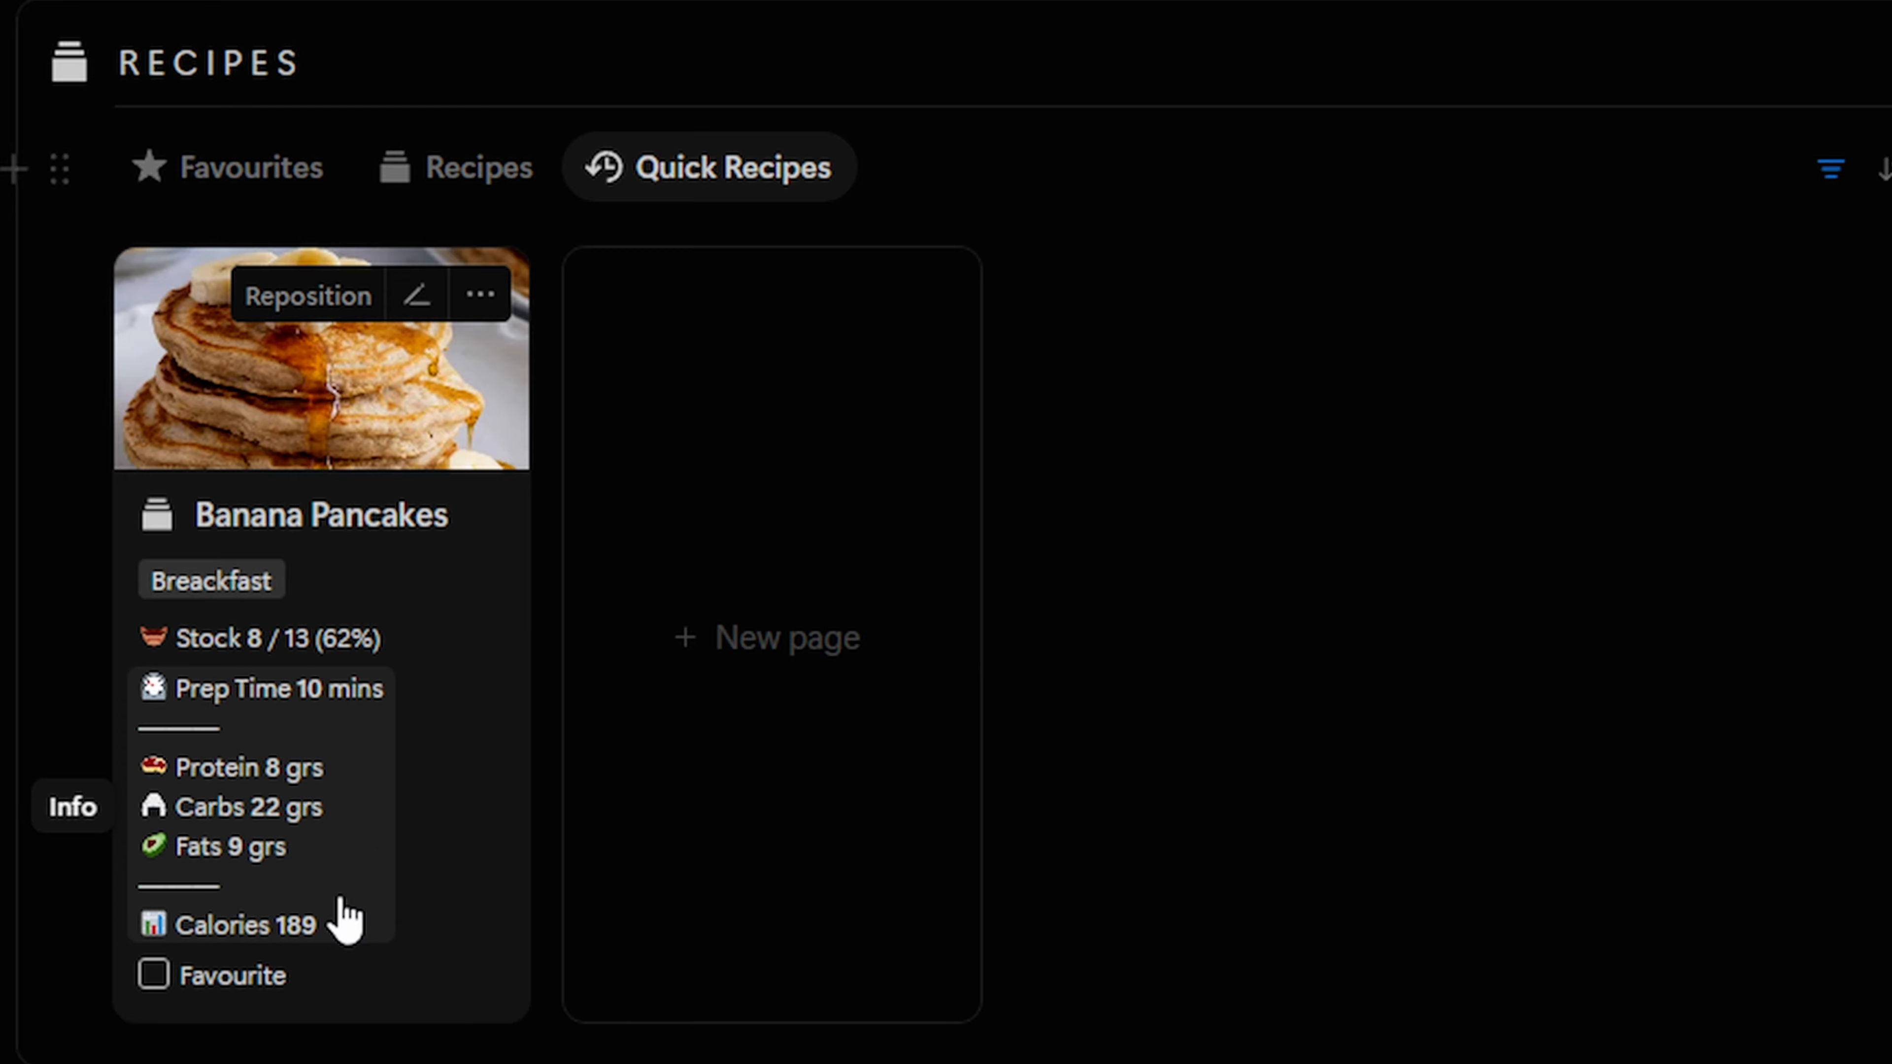
left_click(363, 440)
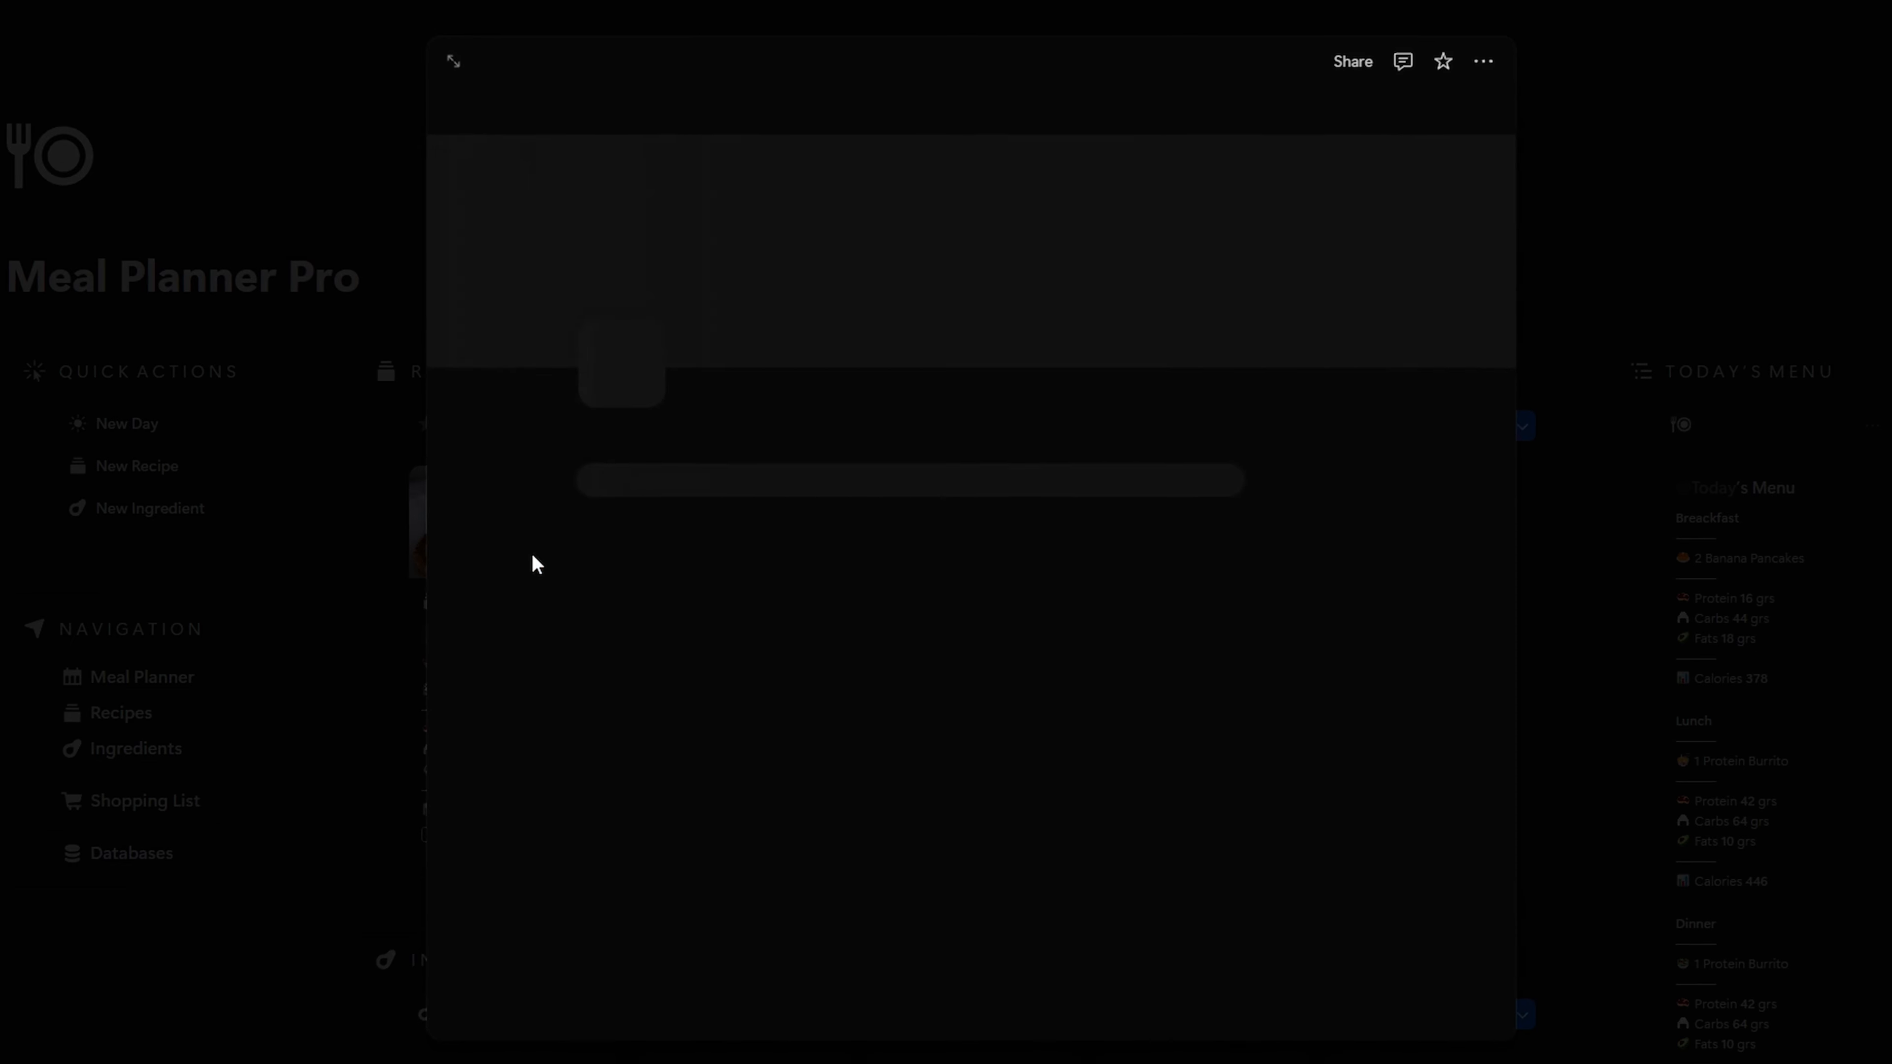
Step: Review the Banana Pancakes recipe's macros, stock, ingredients, prepping list and instructions
scroll(365, 393, "down", 3)
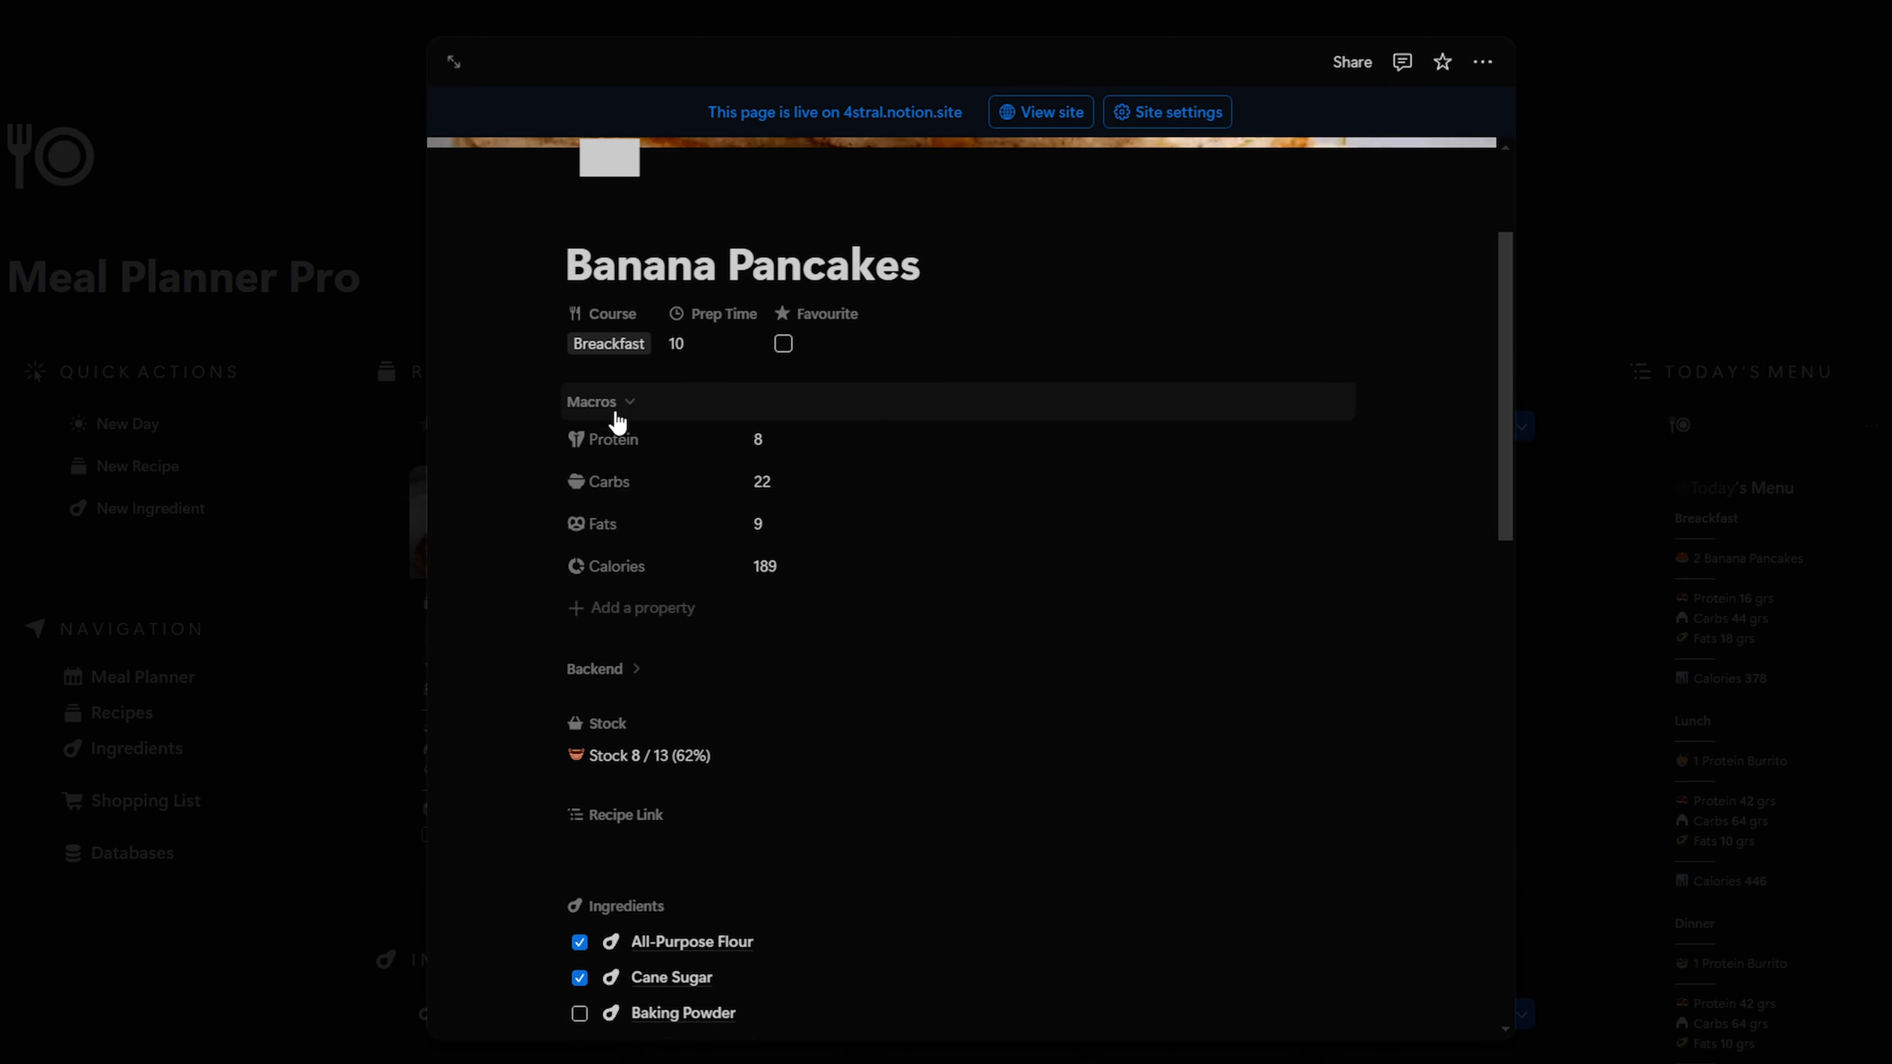
scroll(686, 555, "down", 3)
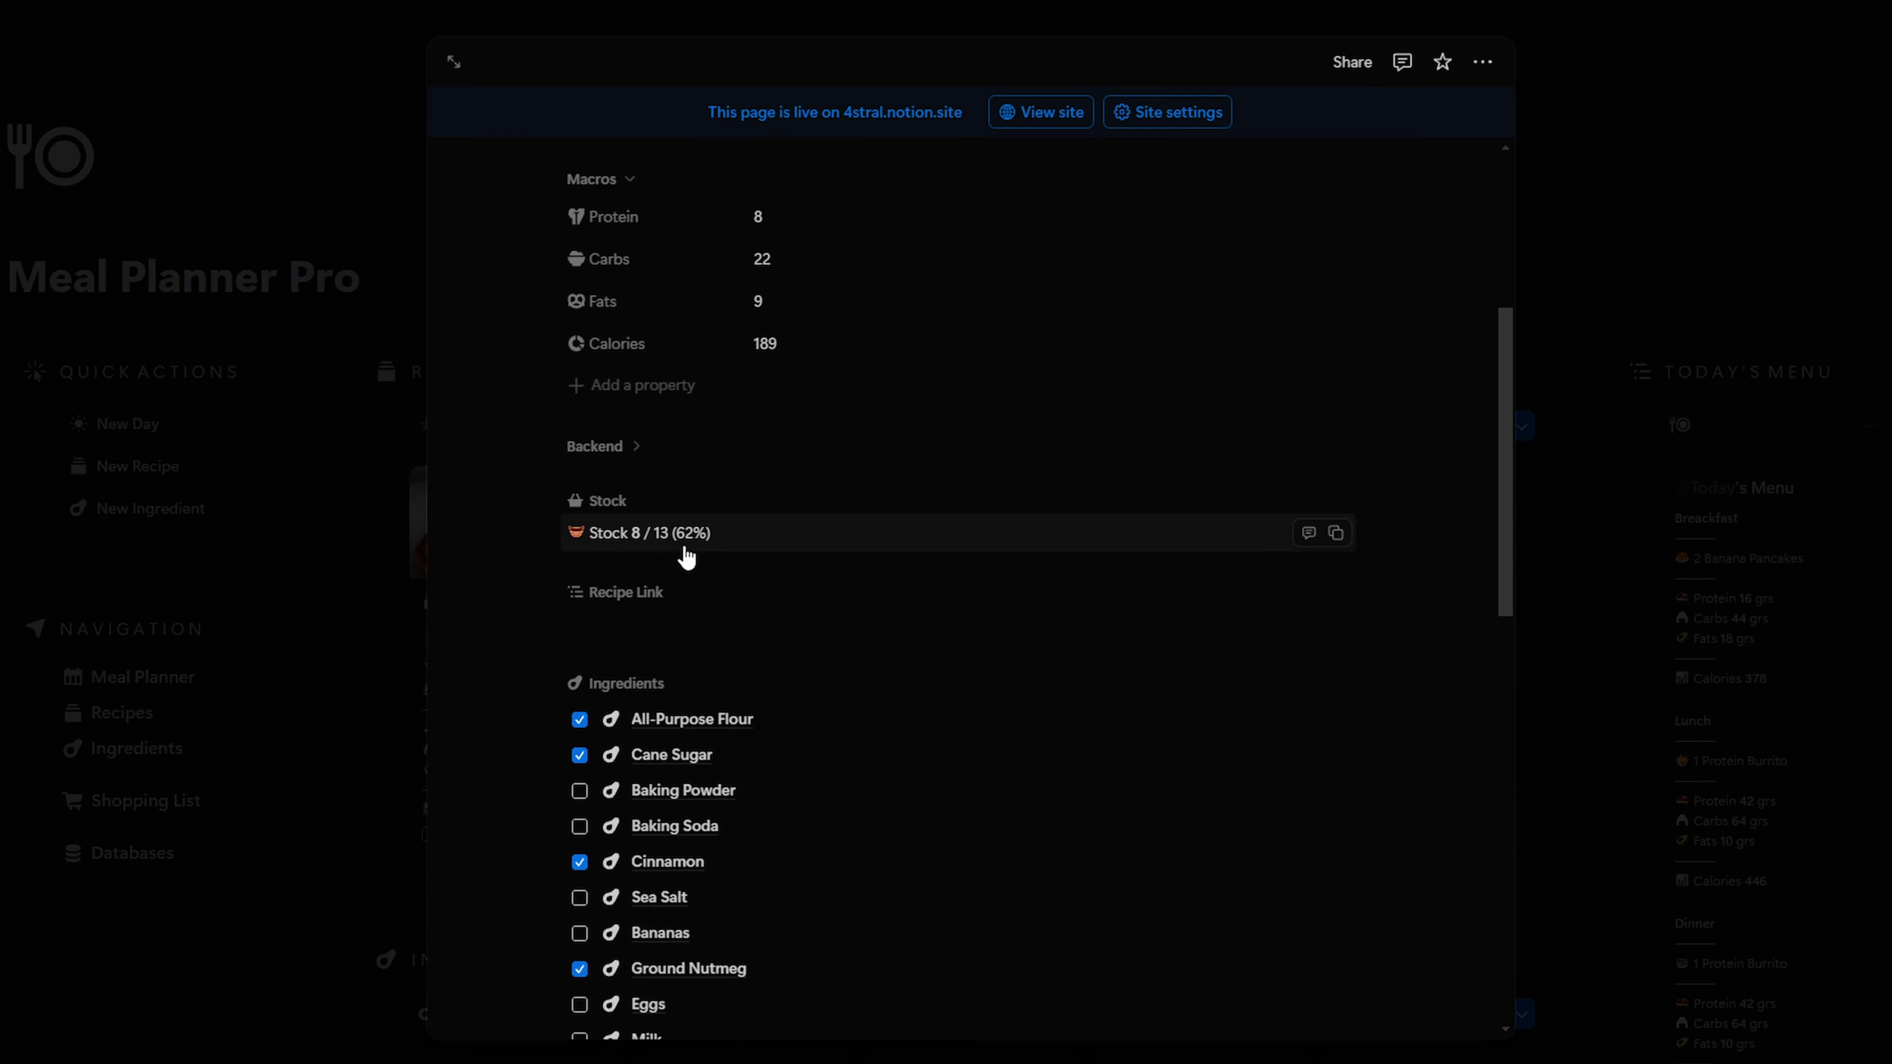
scroll(650, 542, "down", 3)
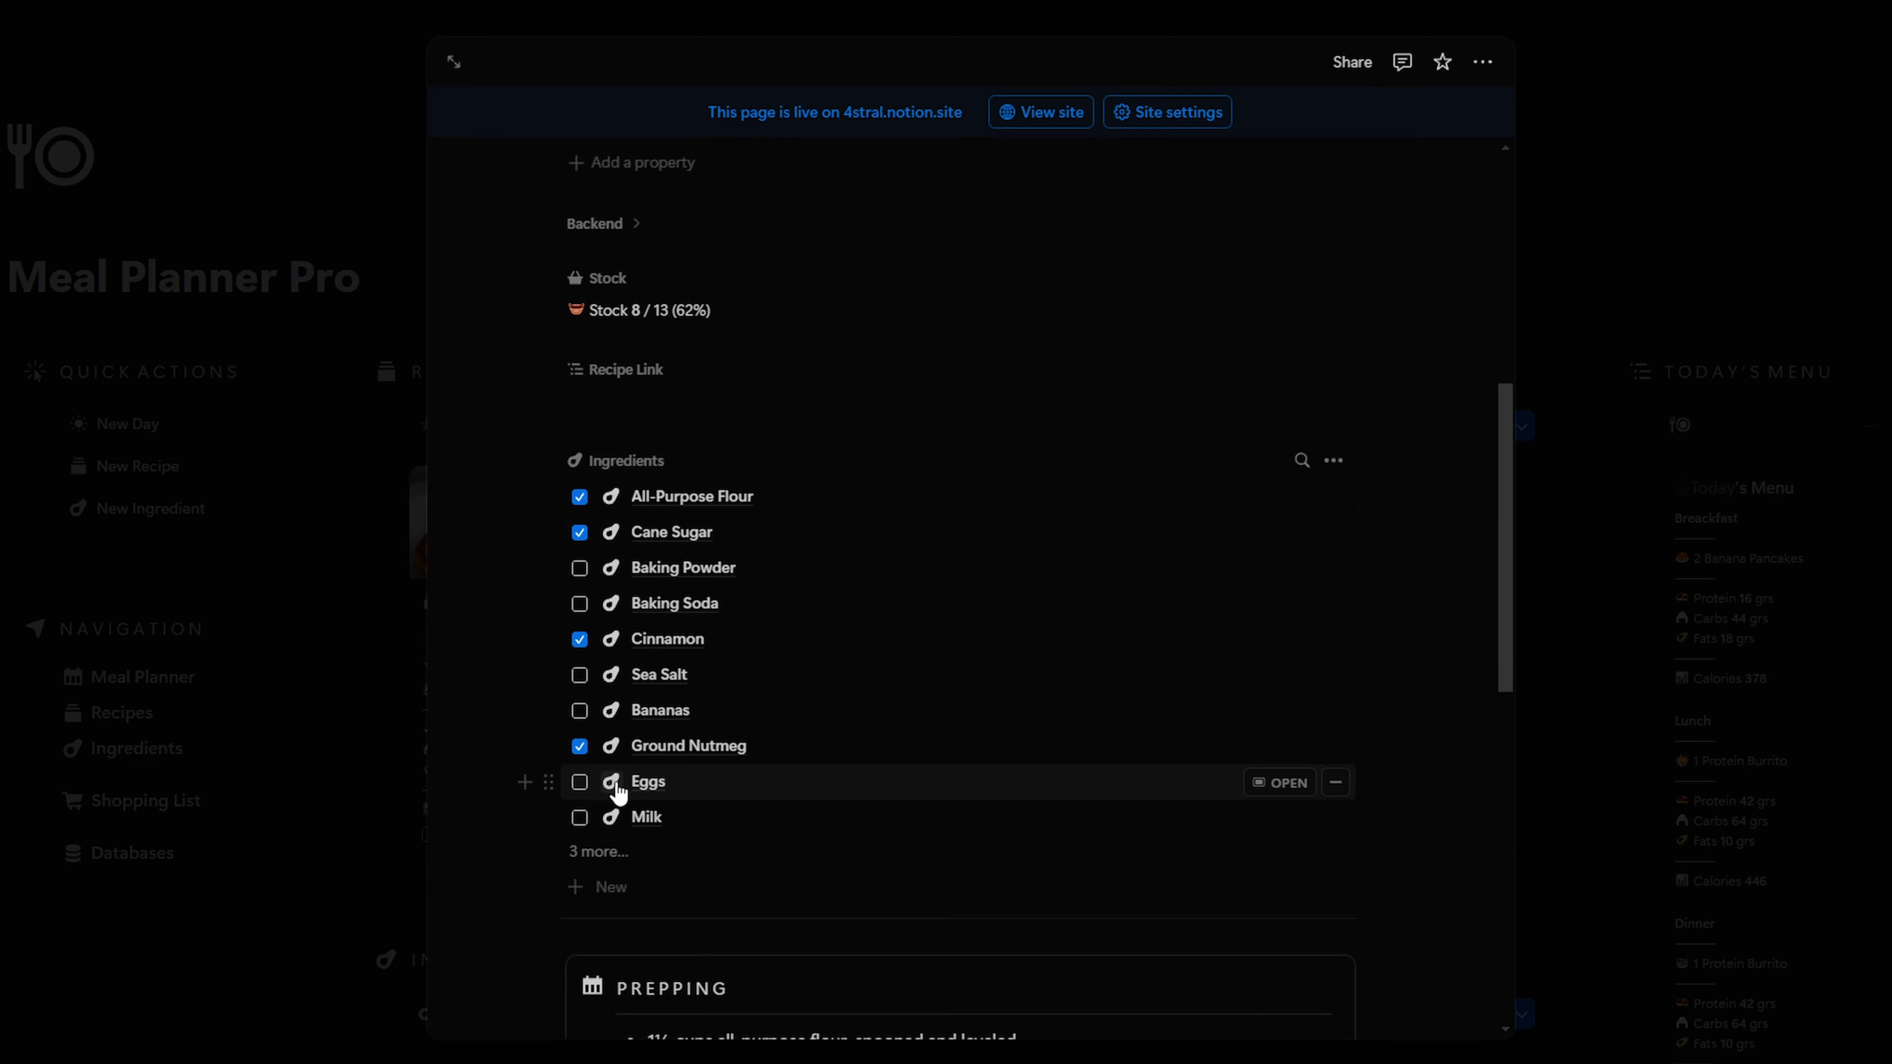
scroll(532, 528, "down", 7)
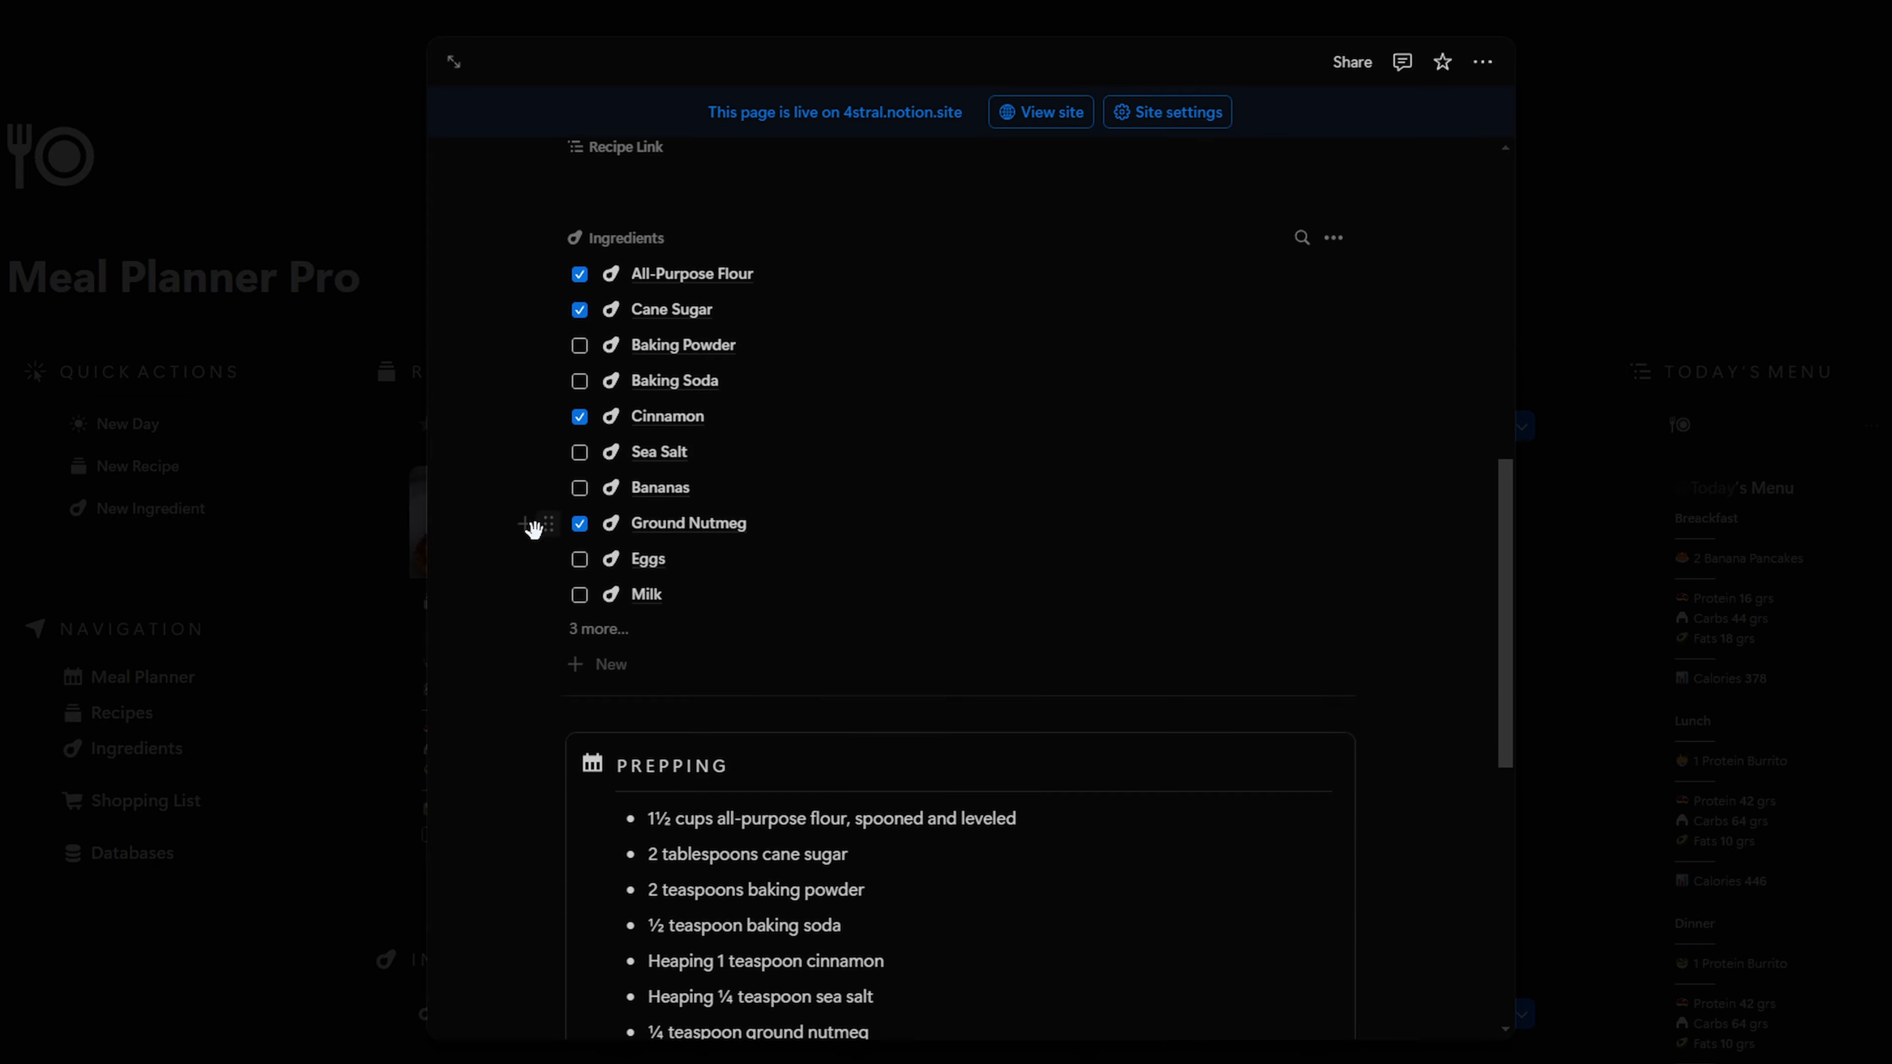
scroll(572, 517, "down", 5)
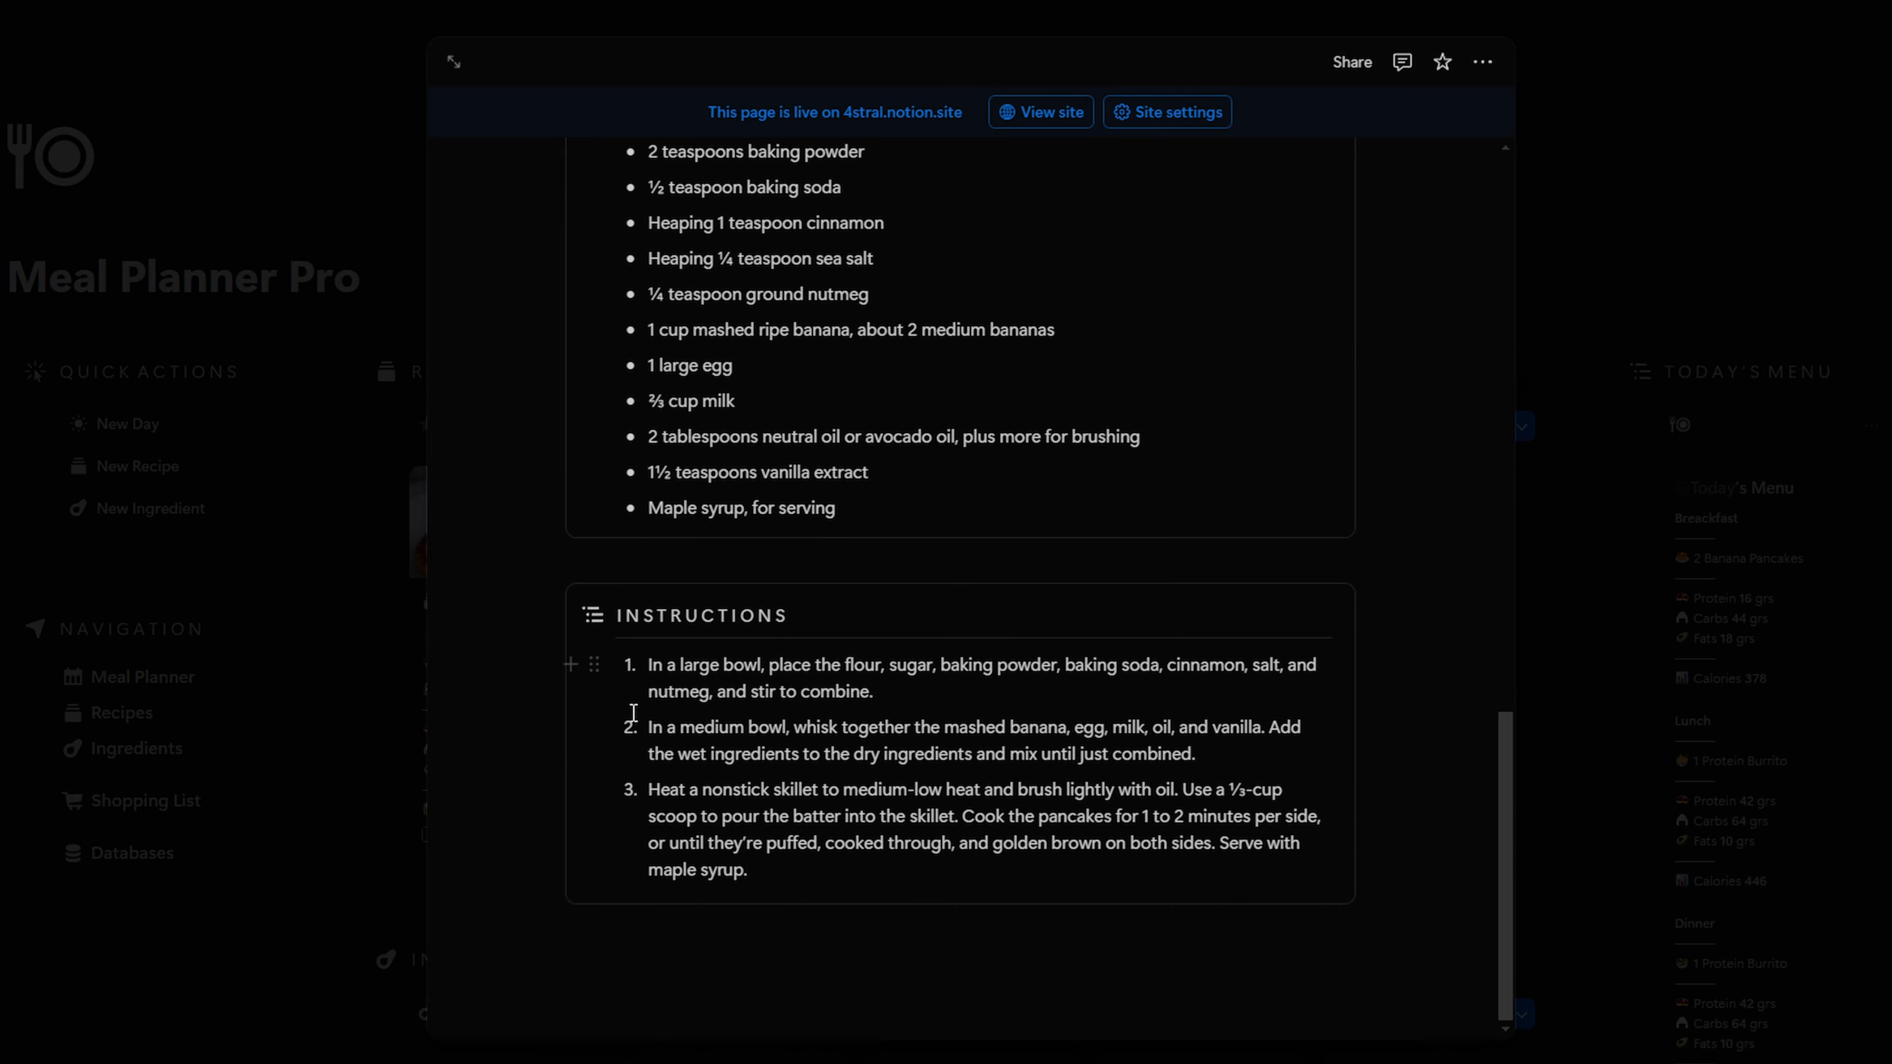
Step: Mark Baking Powder as to buy in the Banana Pancakes ingredients and close the recipe
scroll(748, 654, "up", 10)
scroll(745, 649, "up", 4)
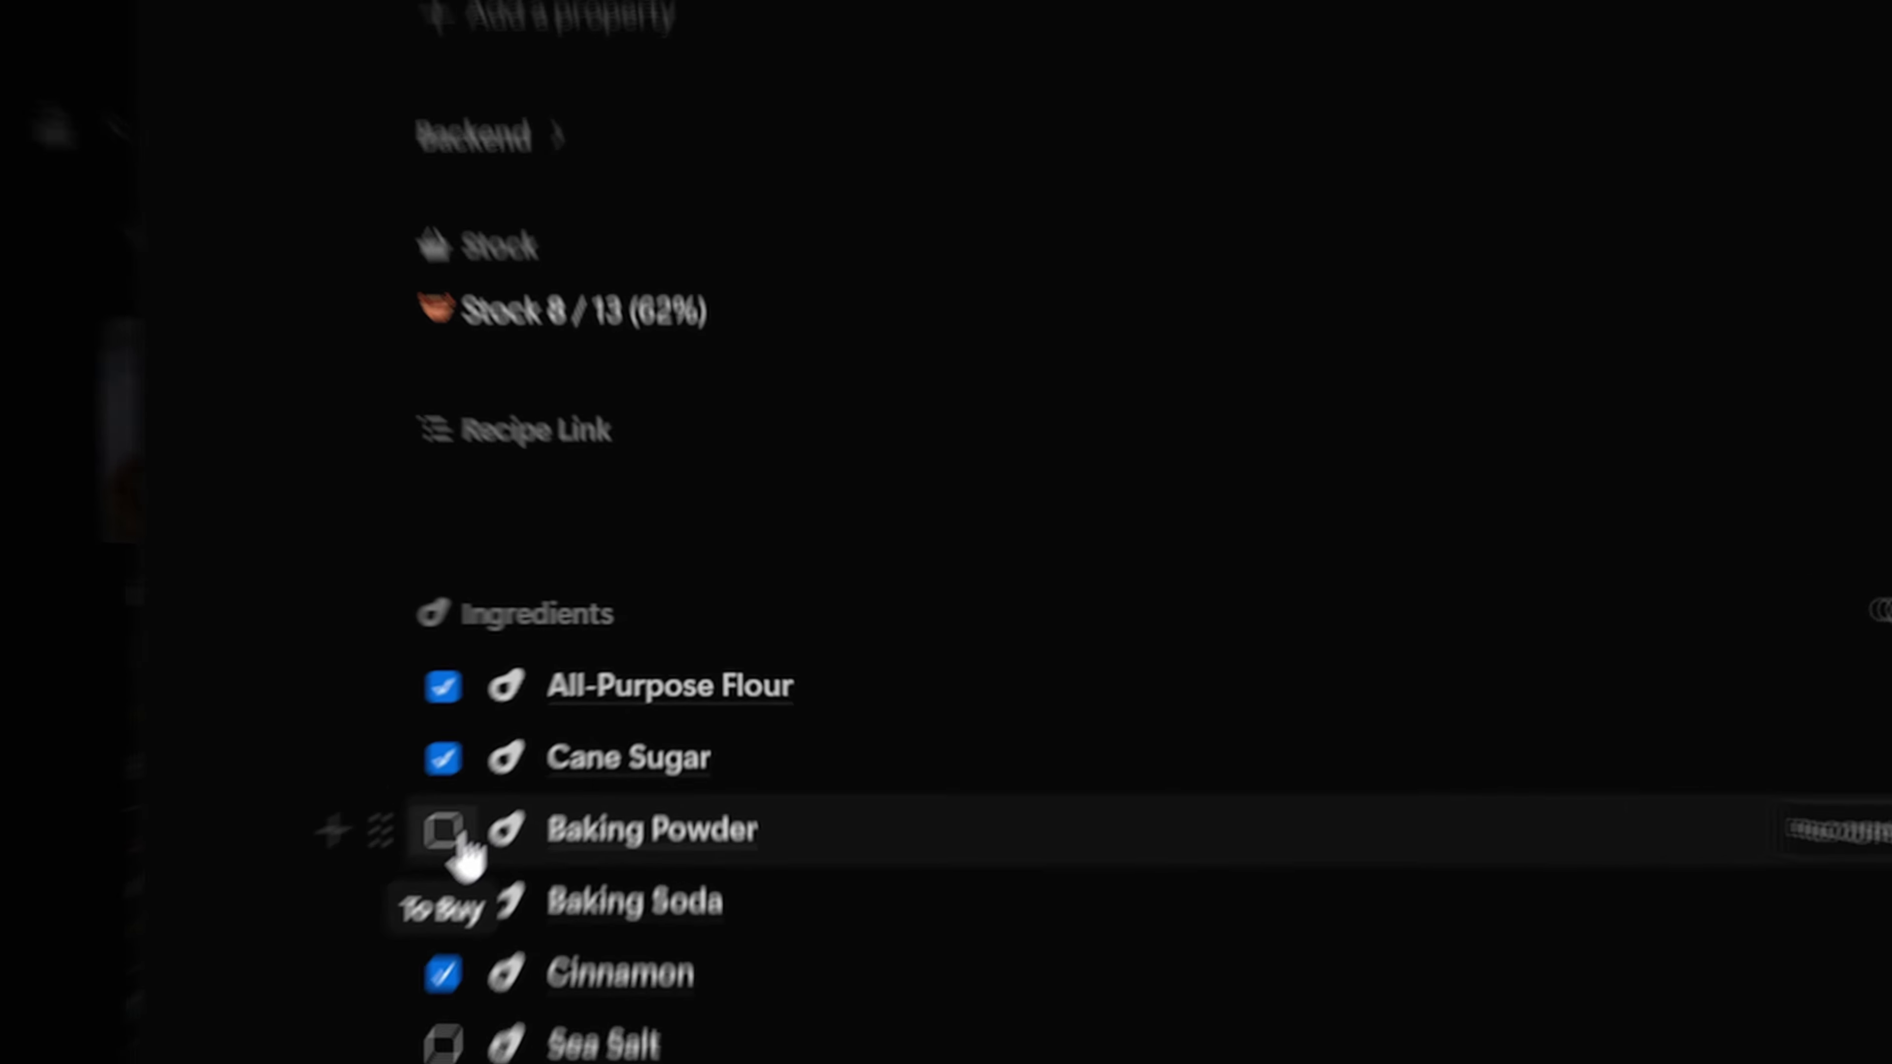
left_click(444, 830)
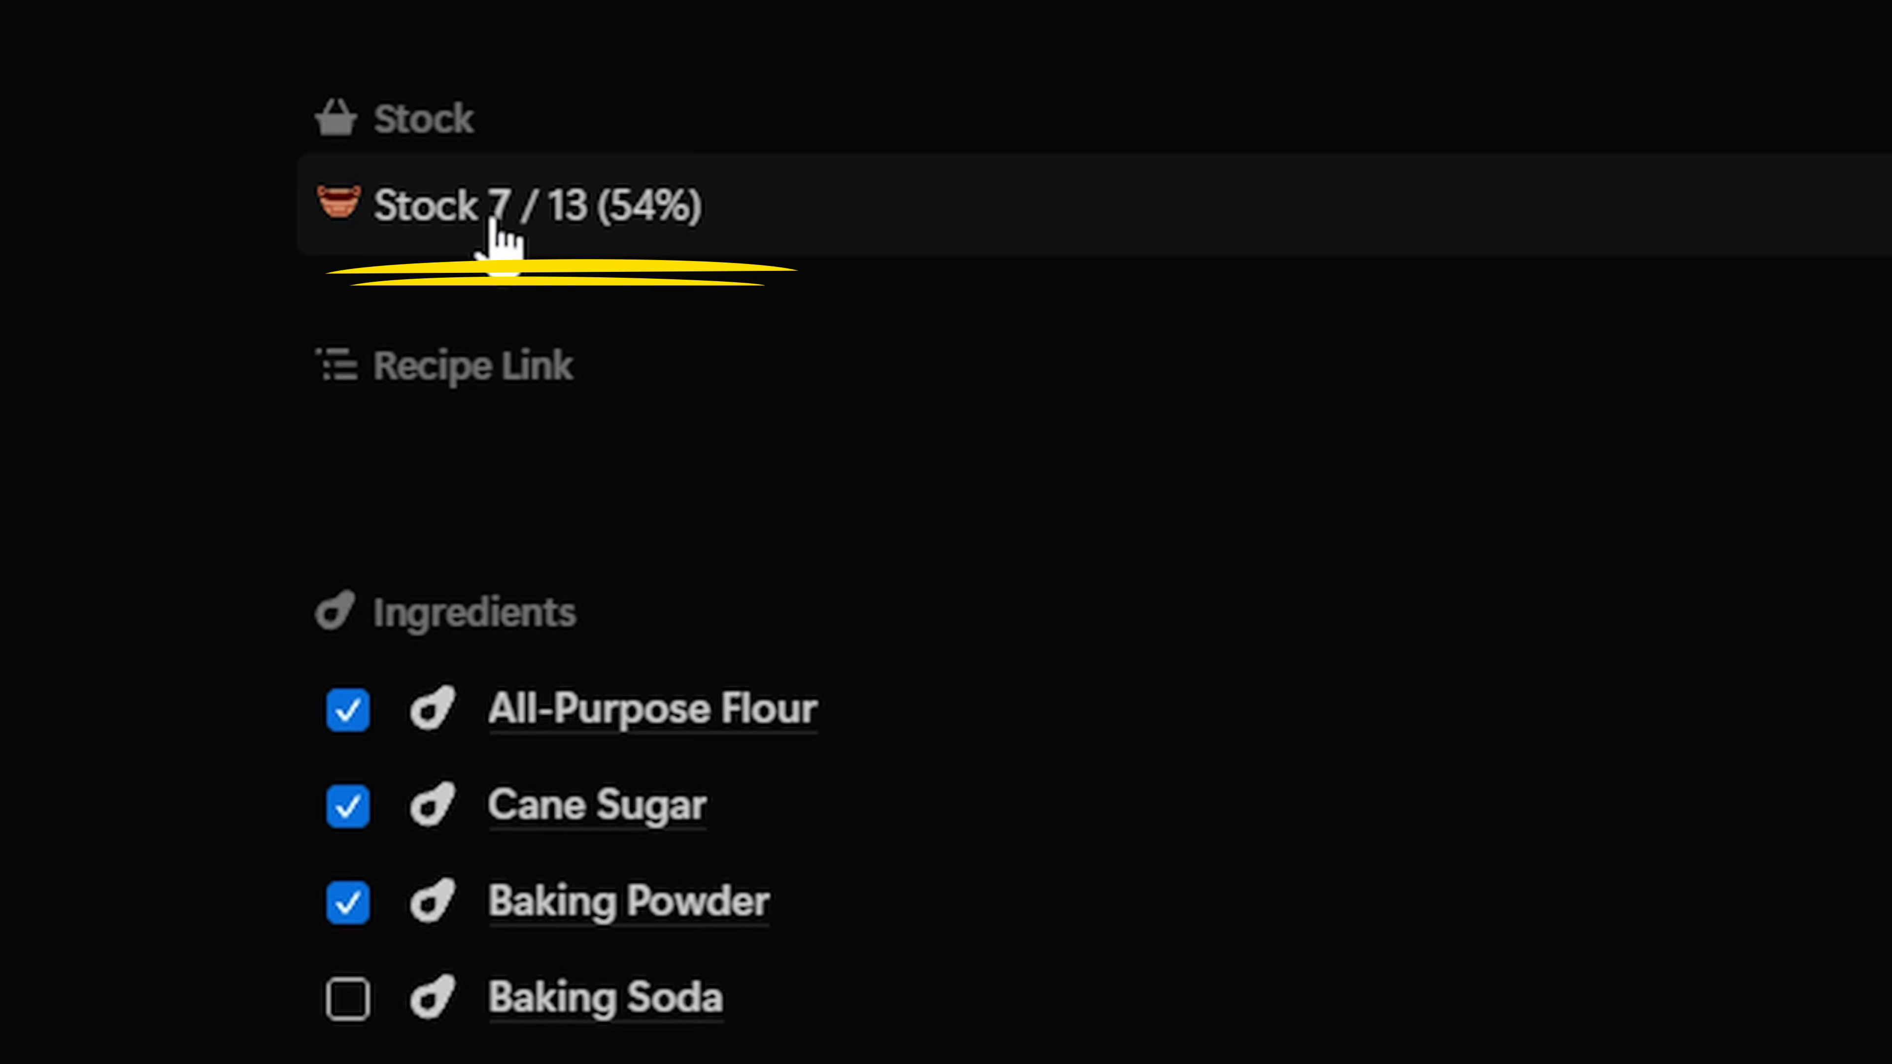
scroll(519, 604, "up", 6)
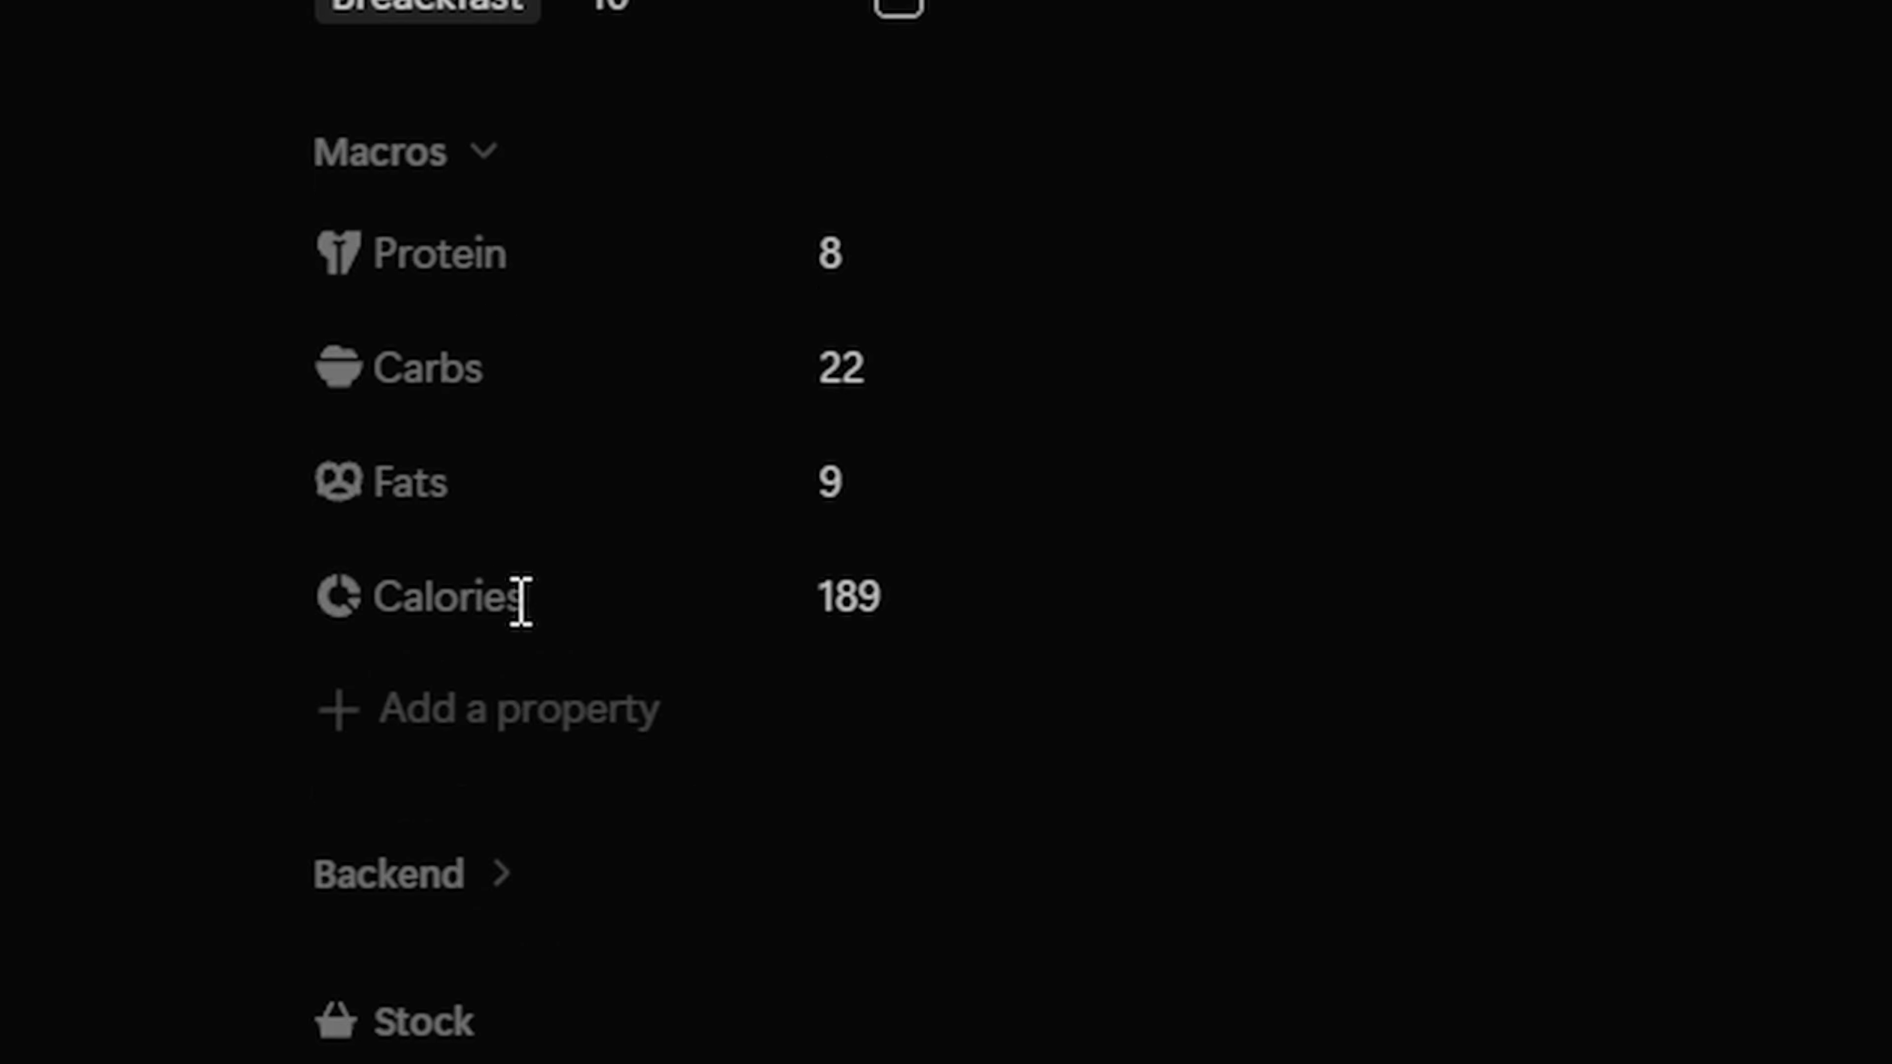
key("Escape")
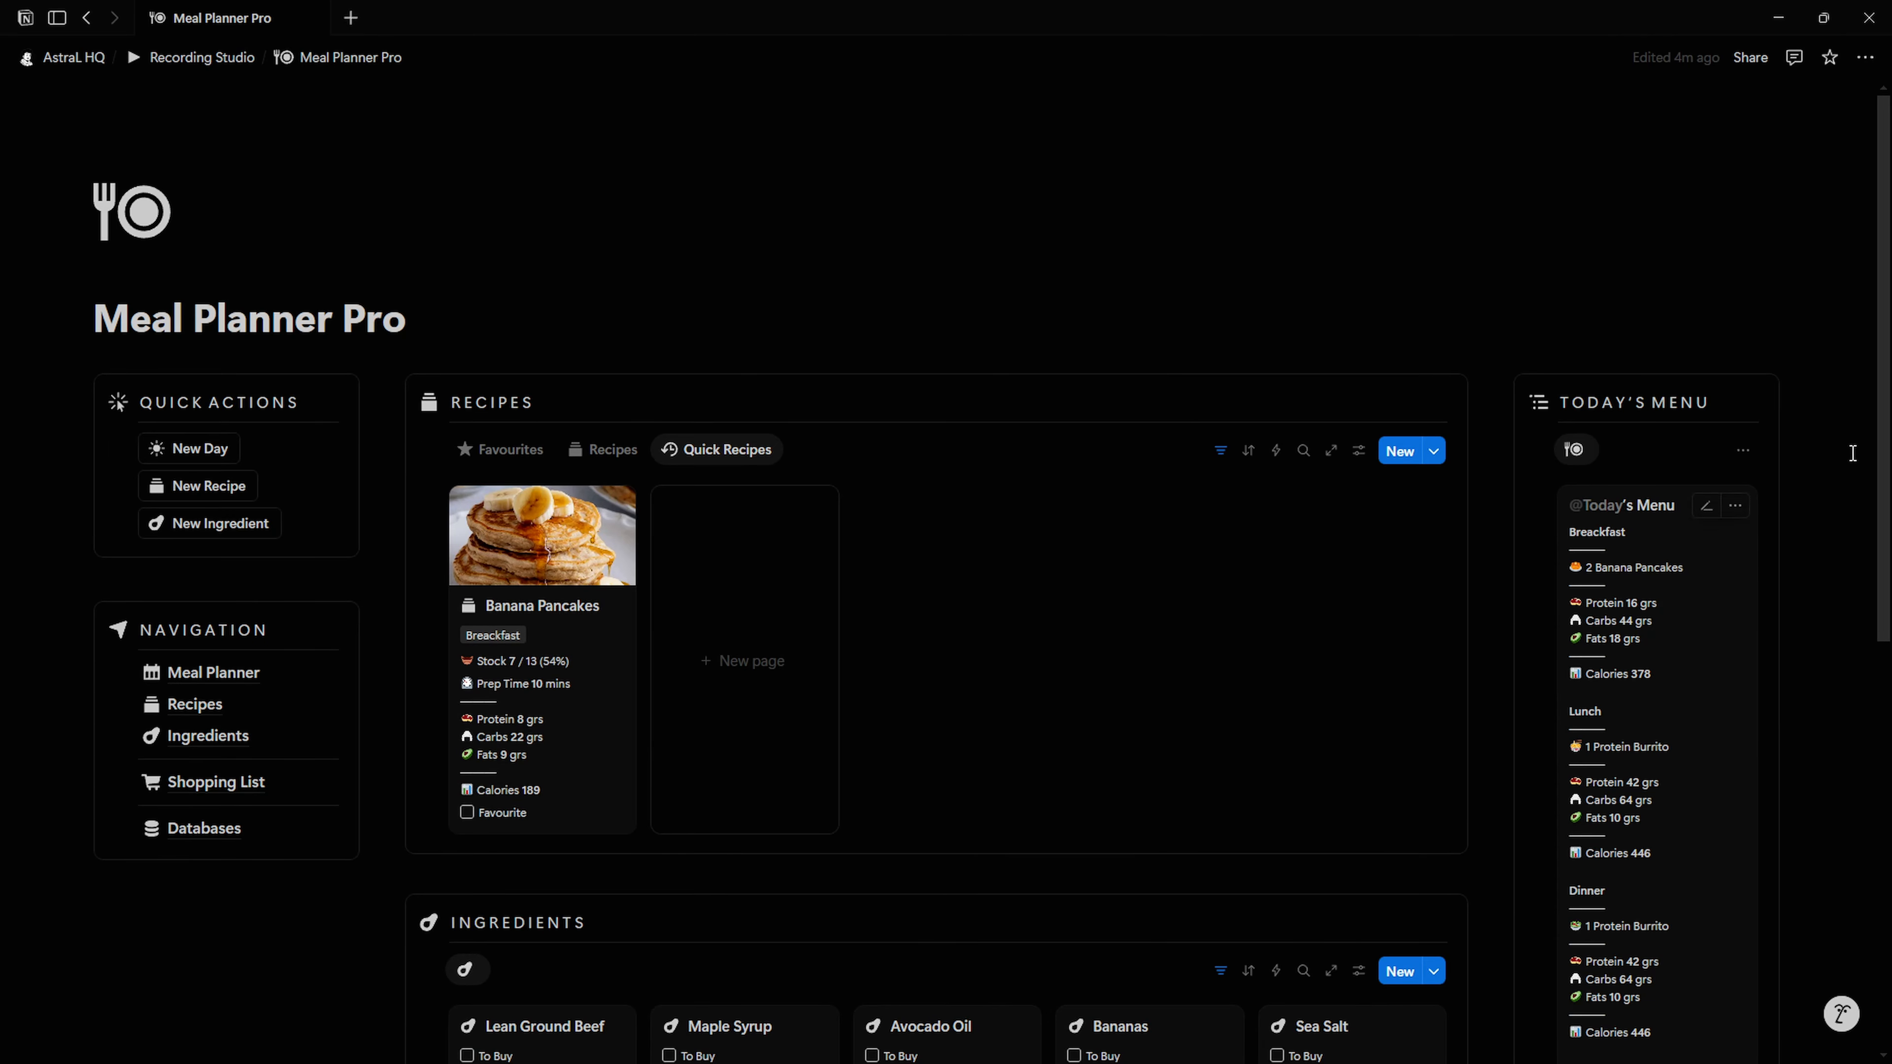
Step: Read through the breakfast, lunch, dinner, snacks and total macros in today's menu
scroll(1735, 352, "down", 4)
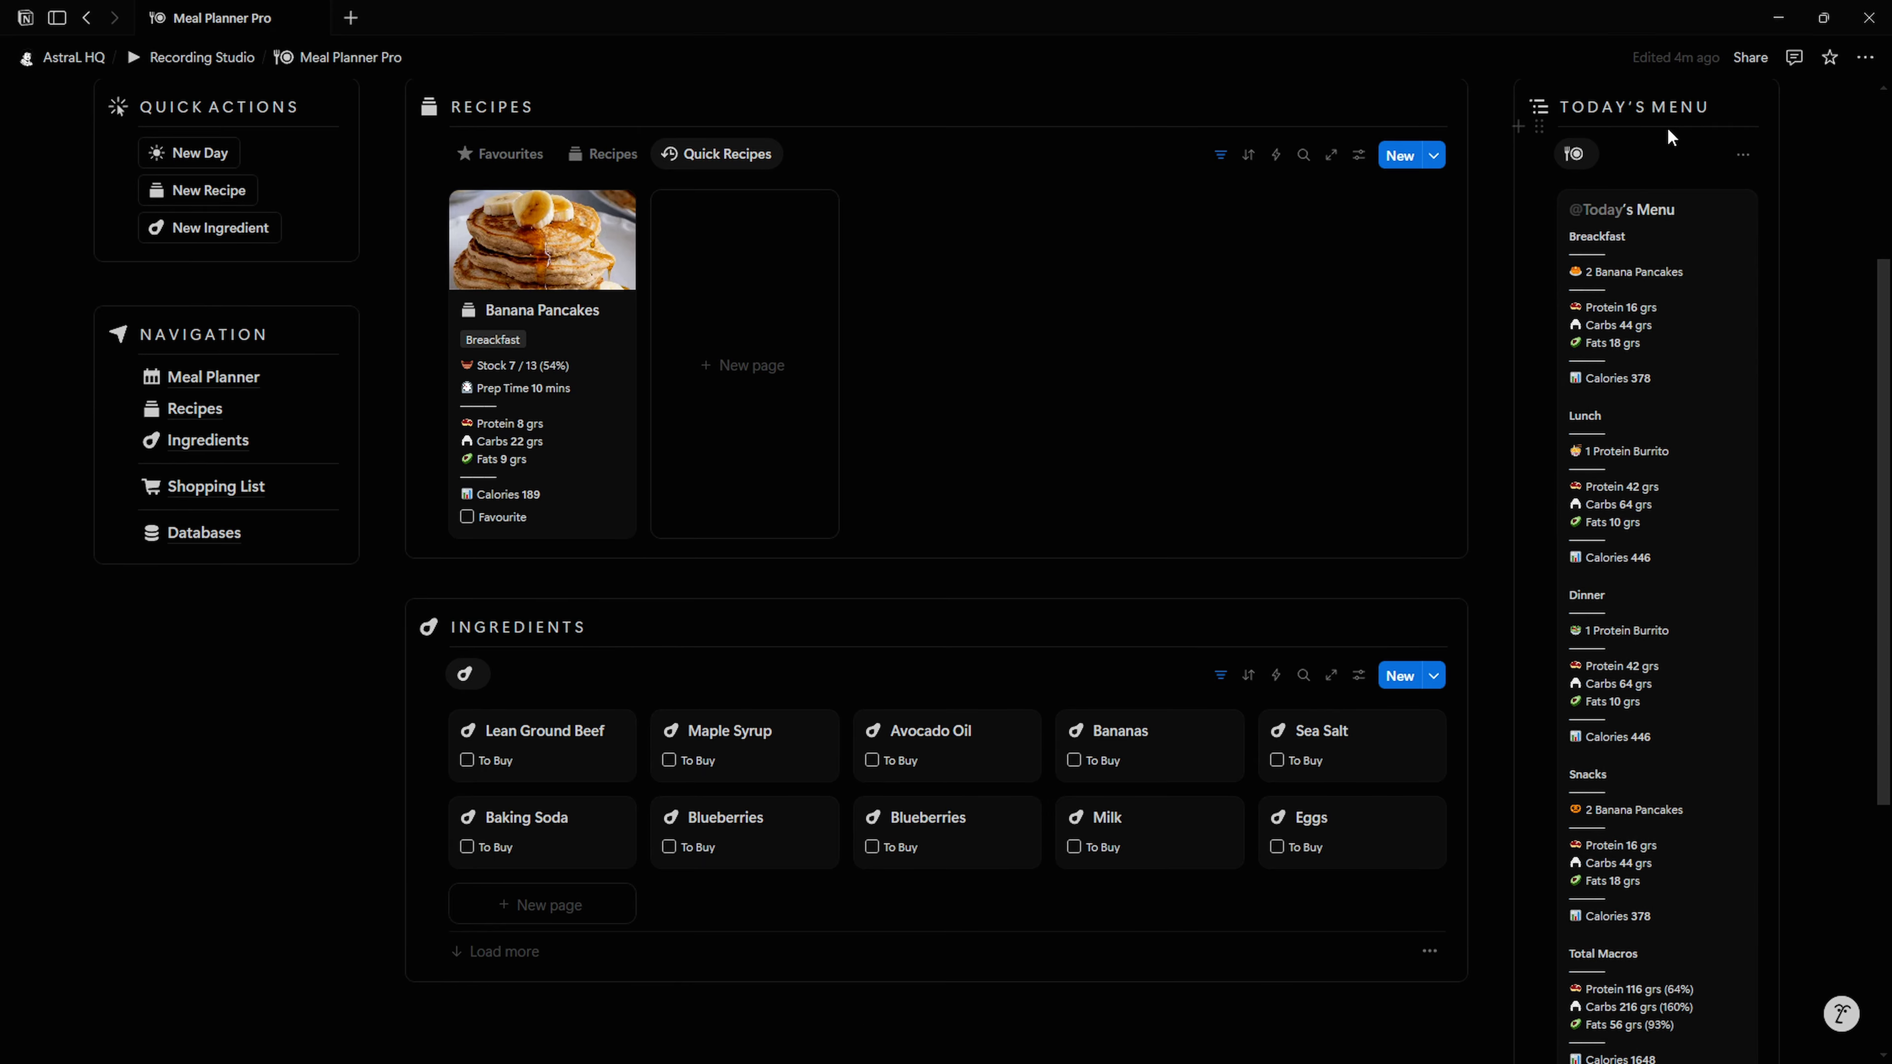
scroll(1668, 130, "down", 1)
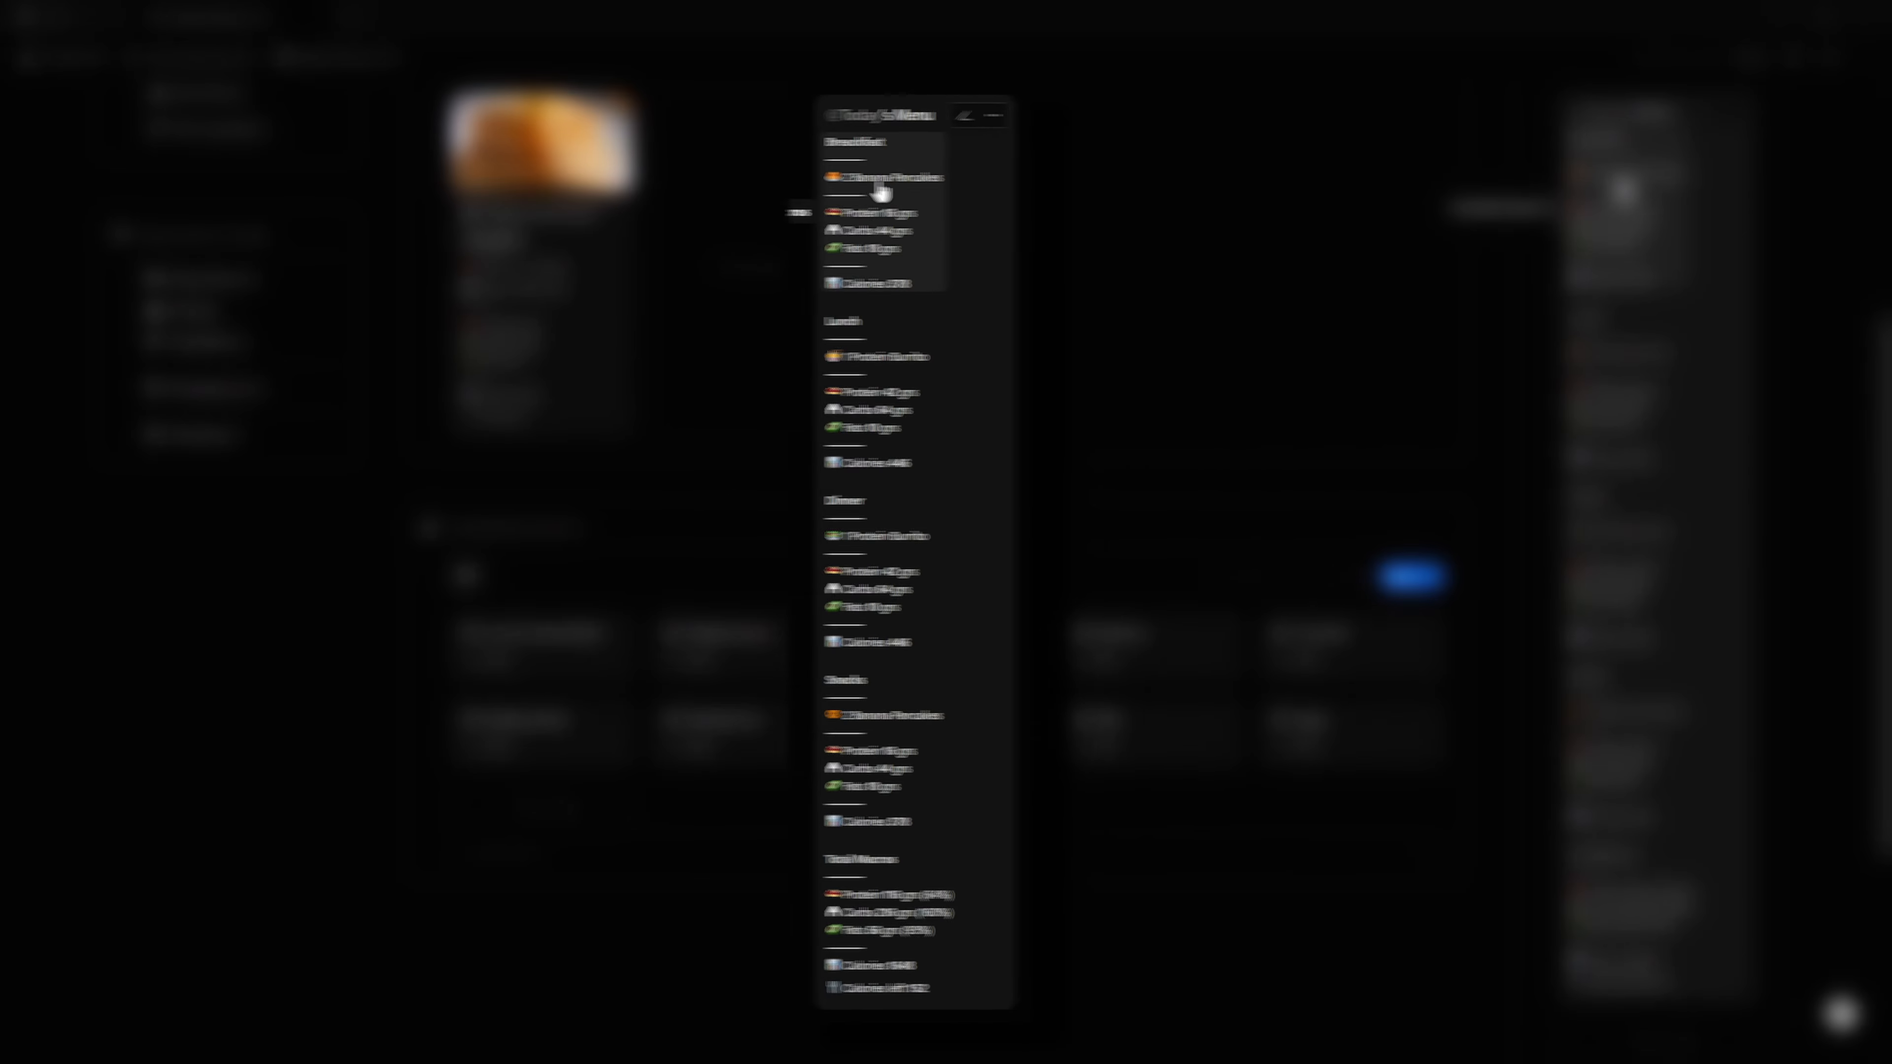
scroll(786, 629, "down", 3)
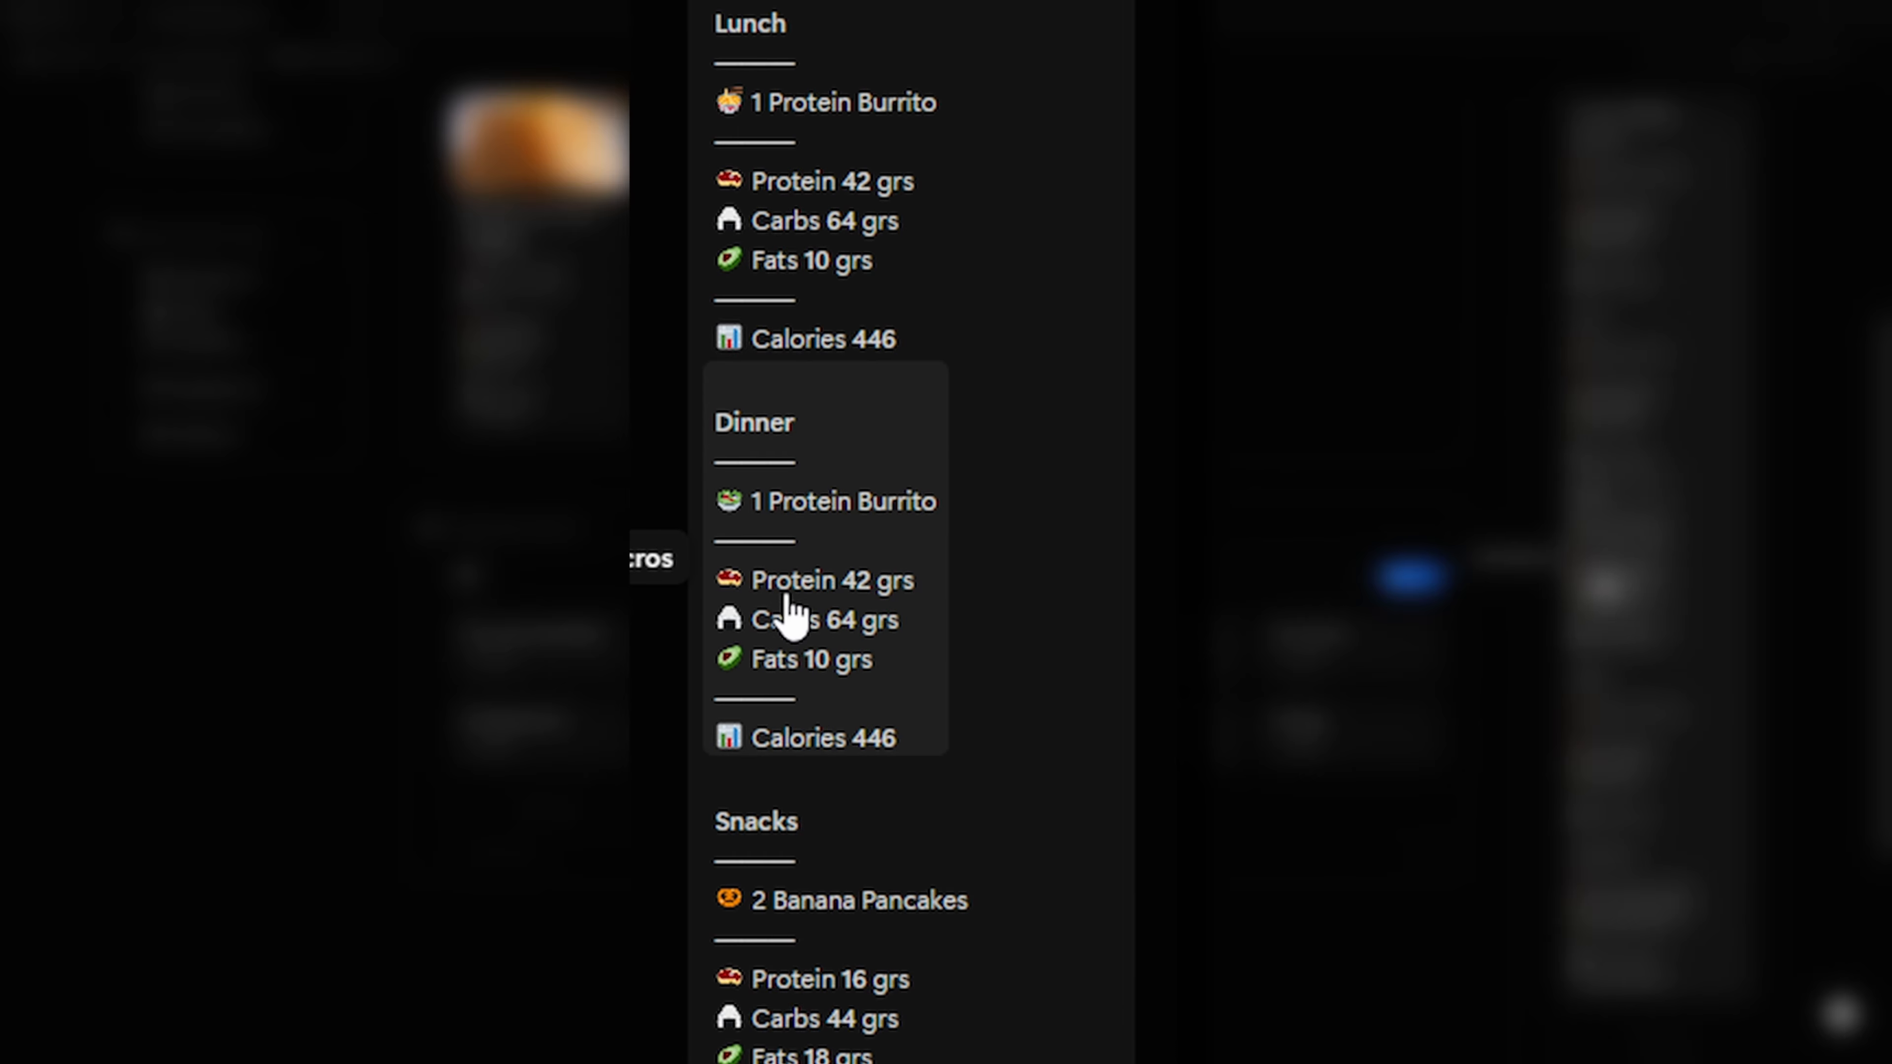
scroll(820, 745, "down", 5)
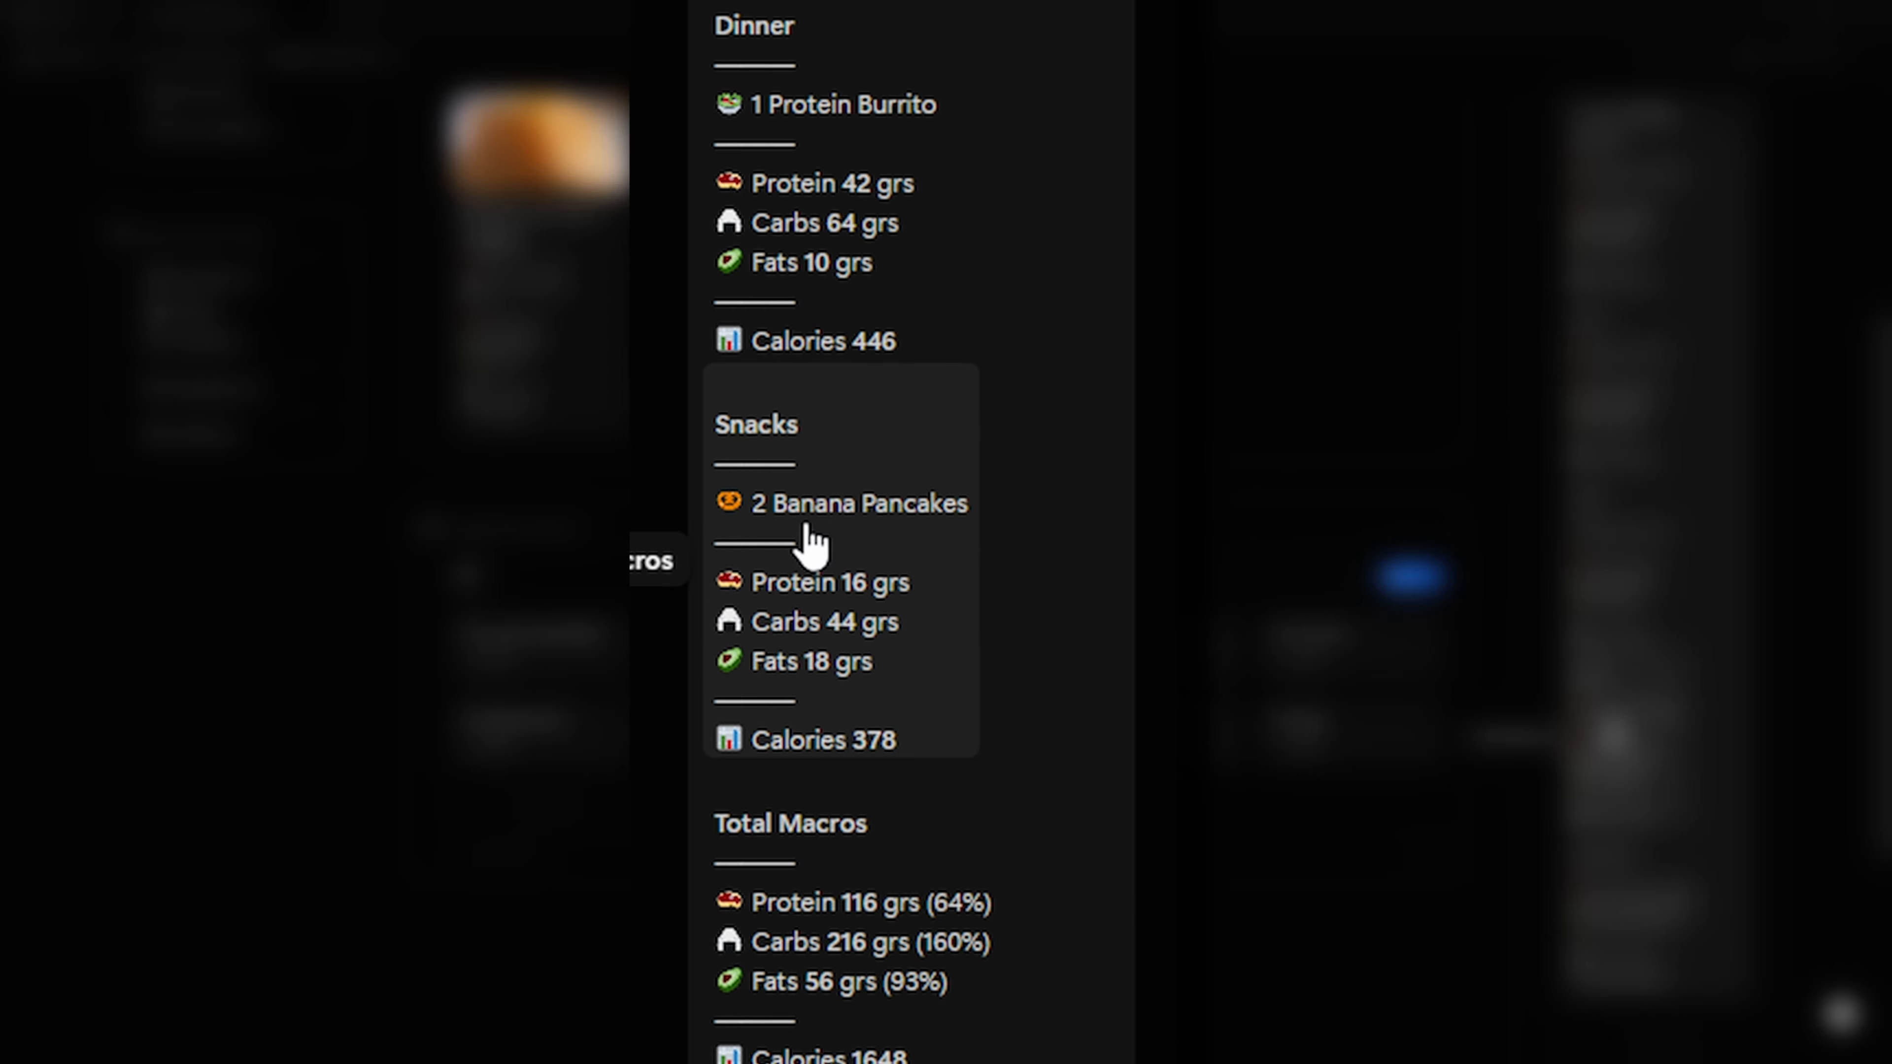
scroll(824, 719, "down", 6)
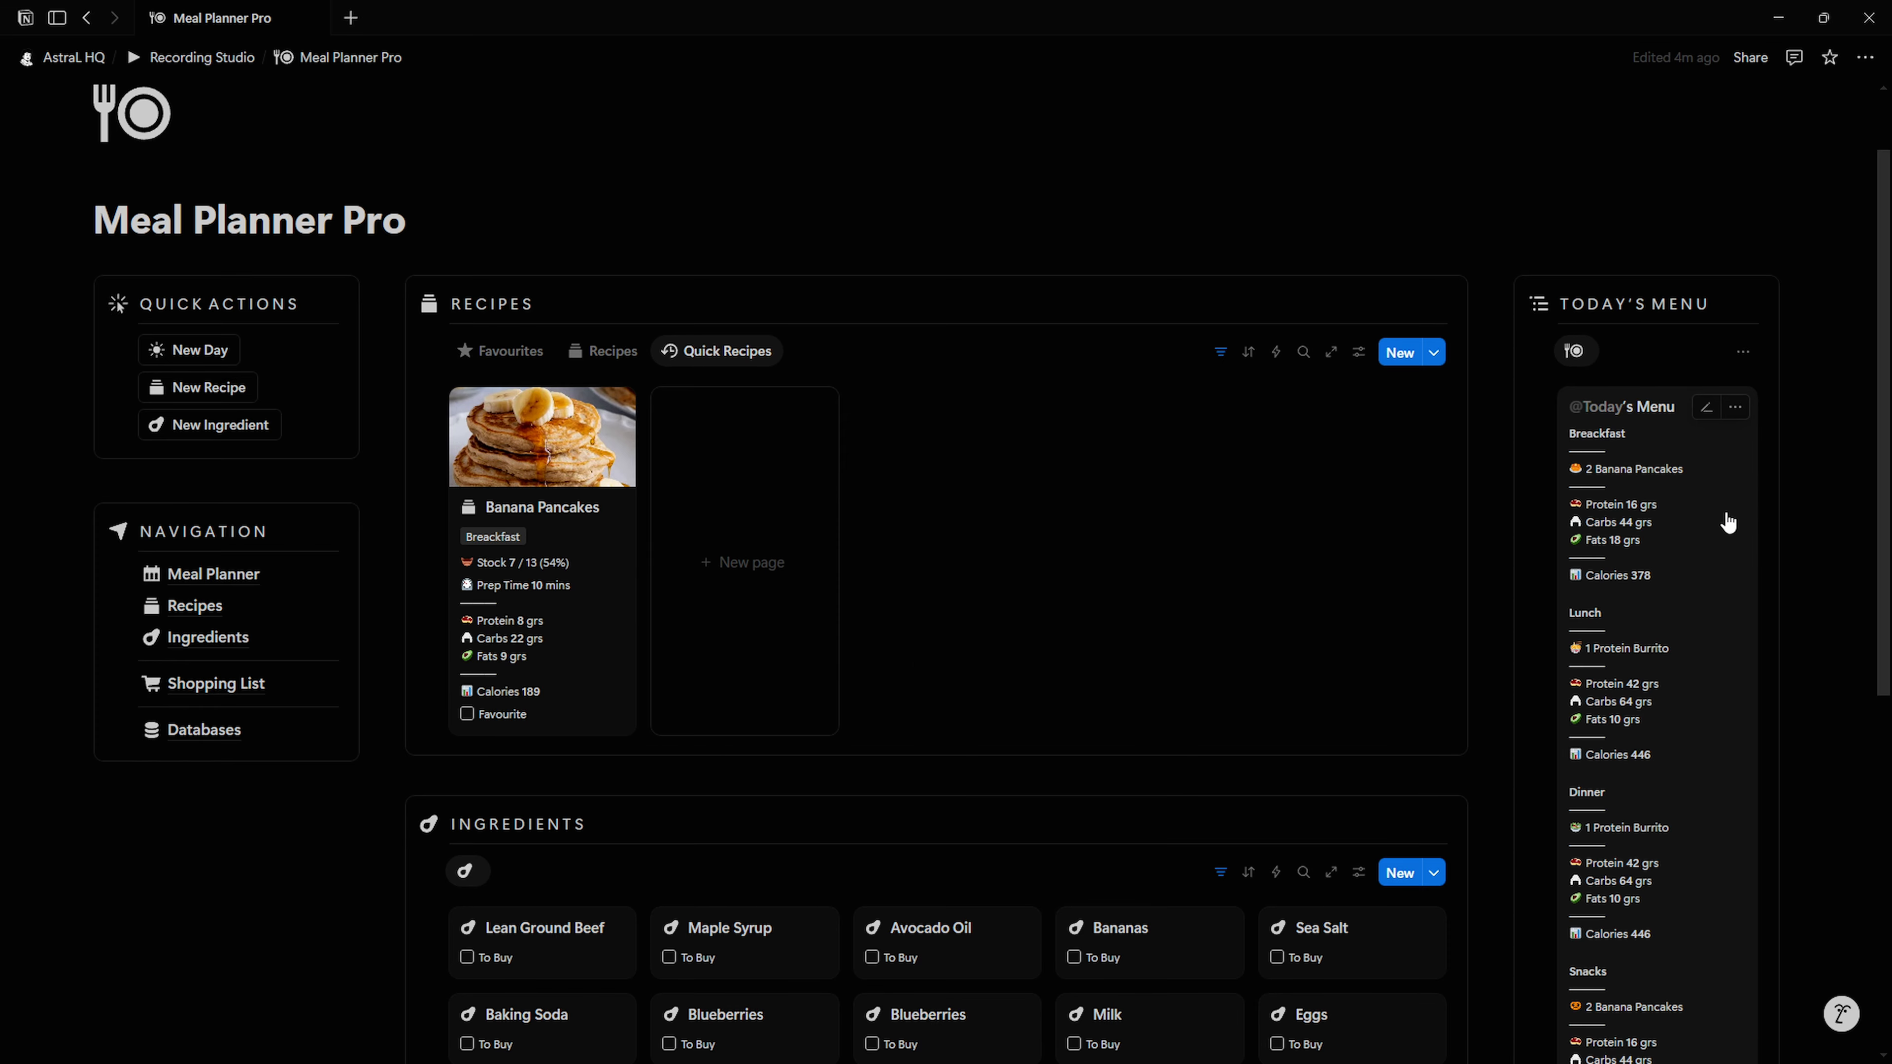
Step: Set the breakfast serving size on today's menu page to 3 and close the page
left_click(1728, 521)
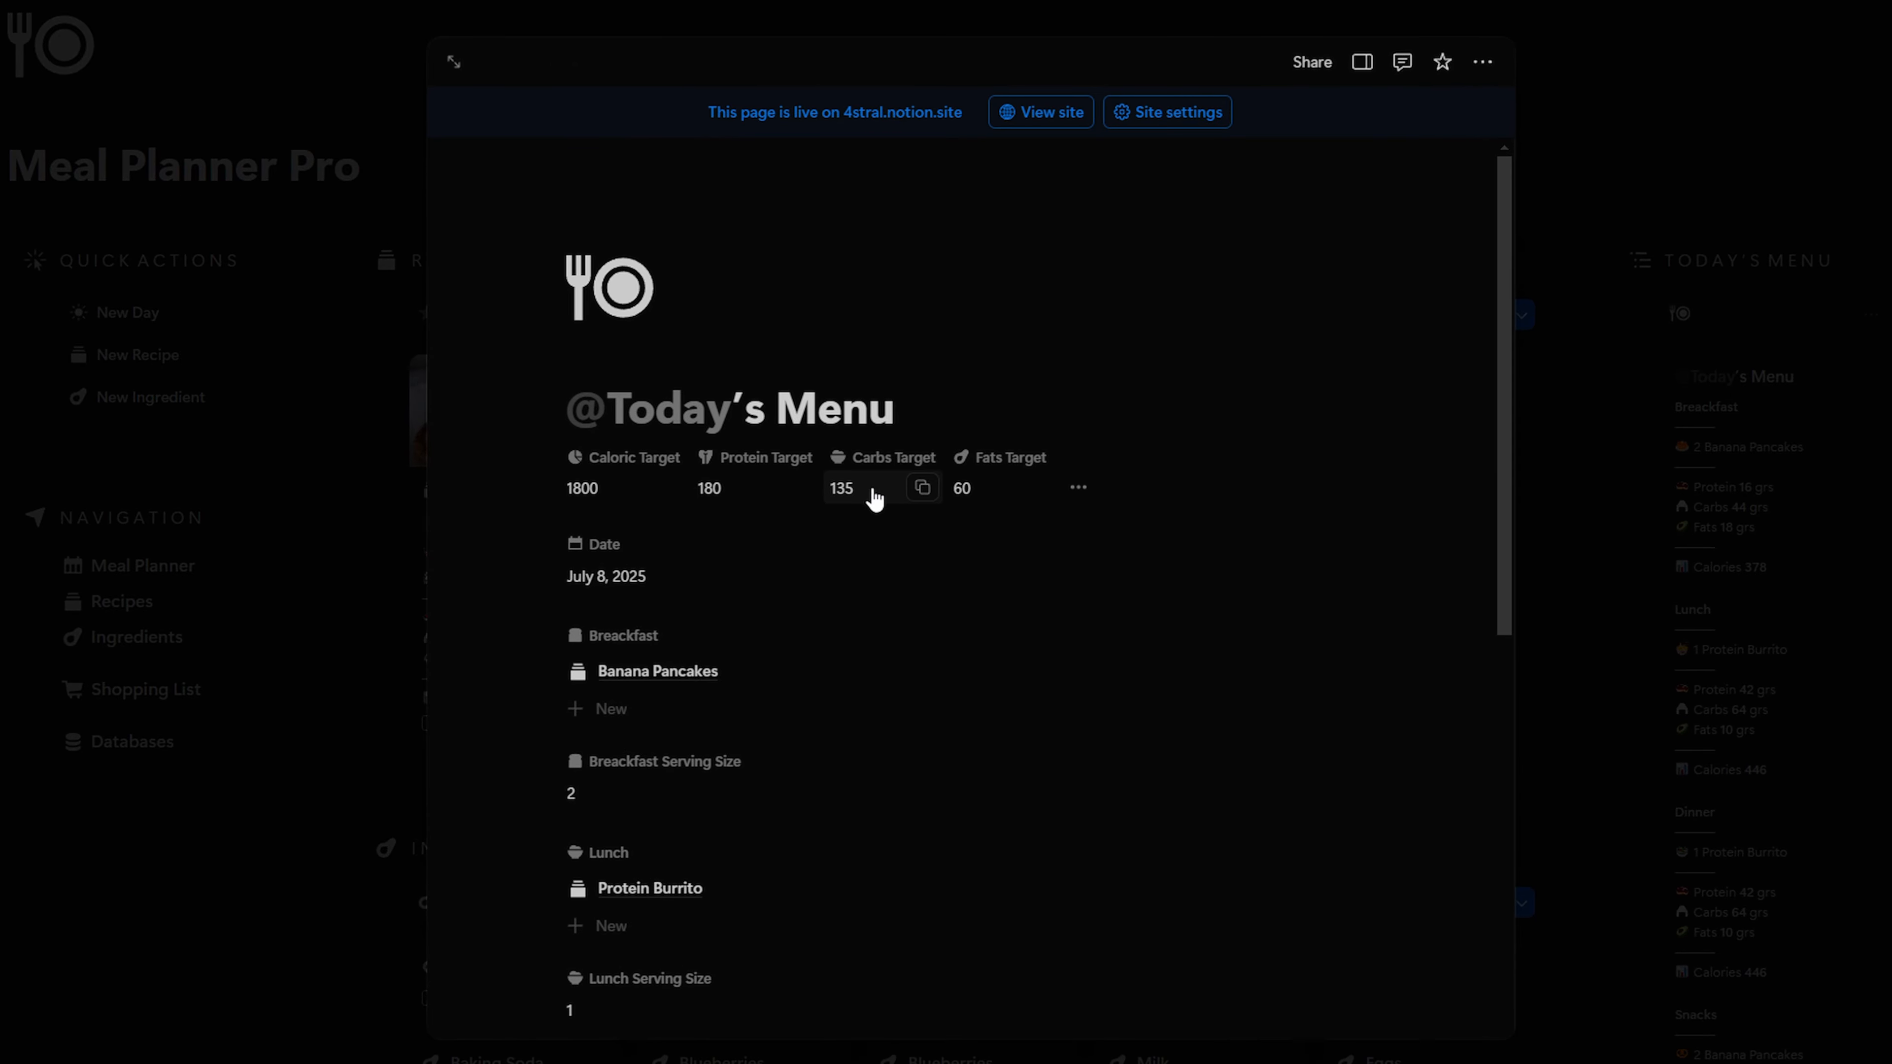
scroll(820, 465, "down", 3)
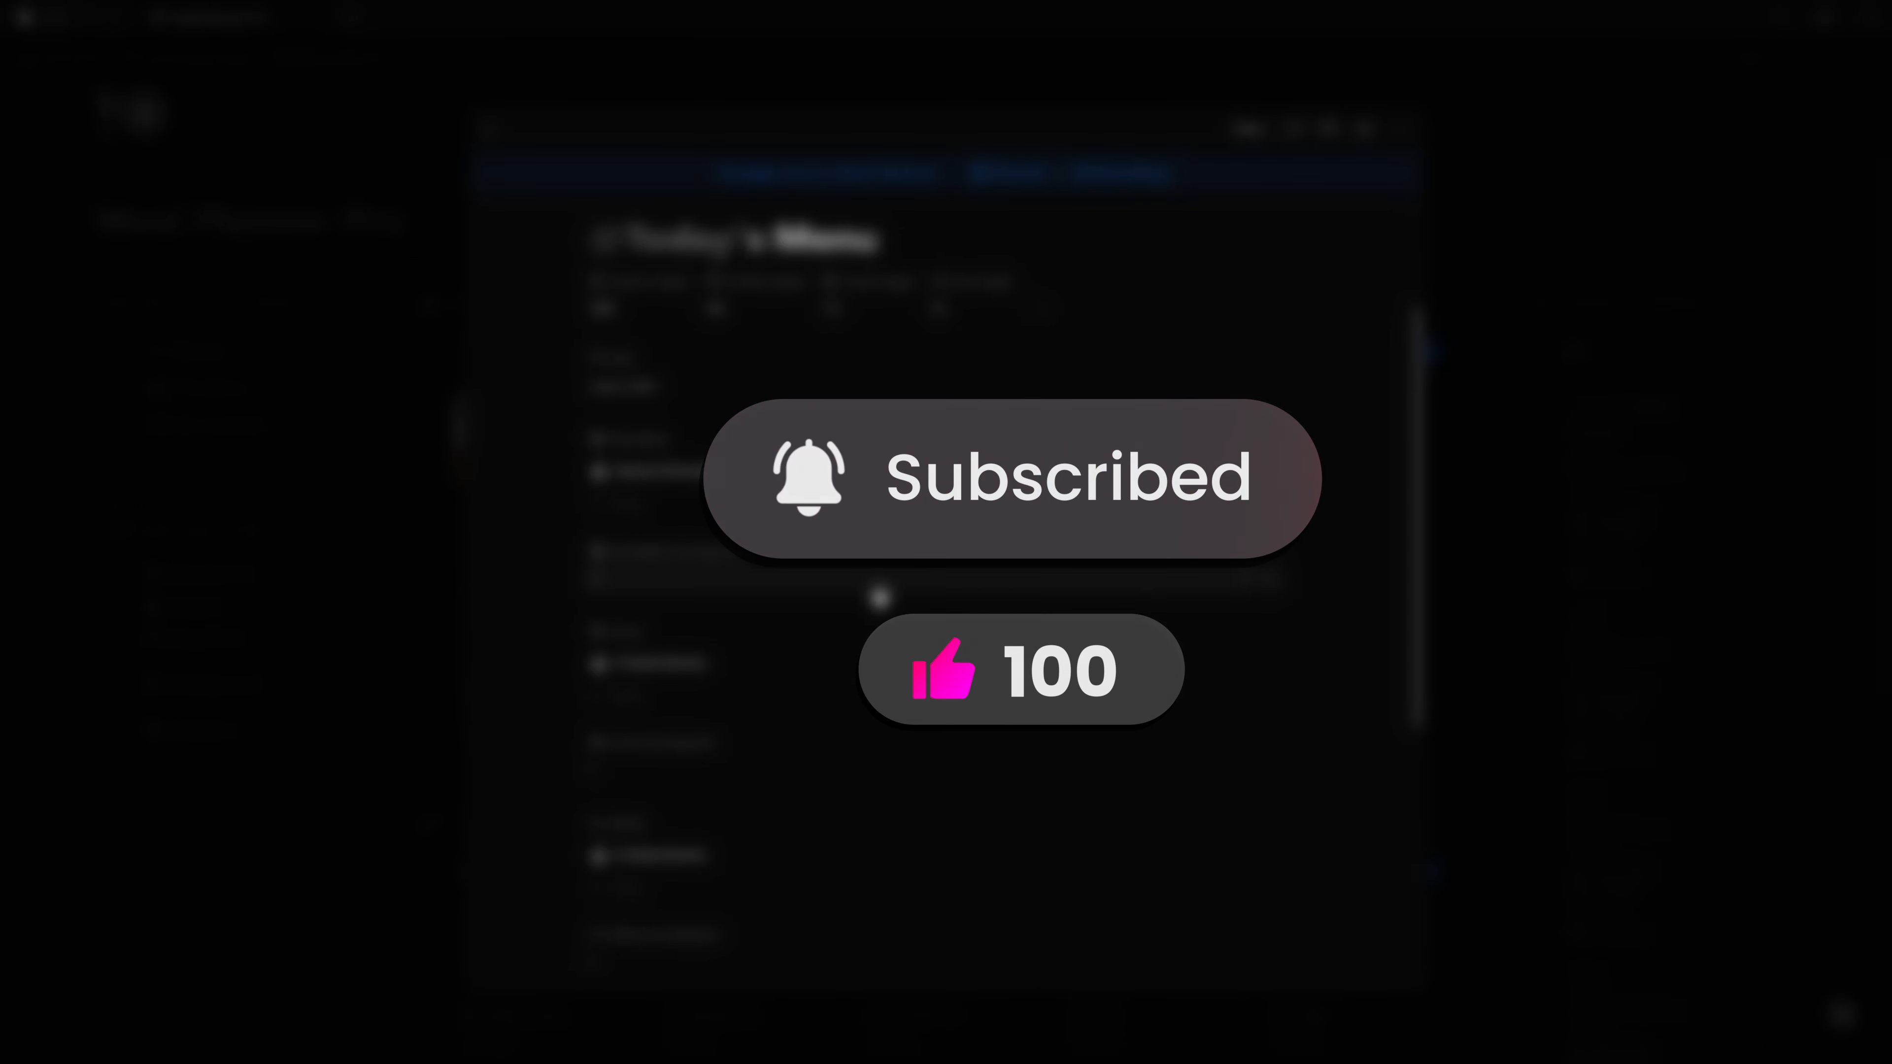
left_click(1543, 571)
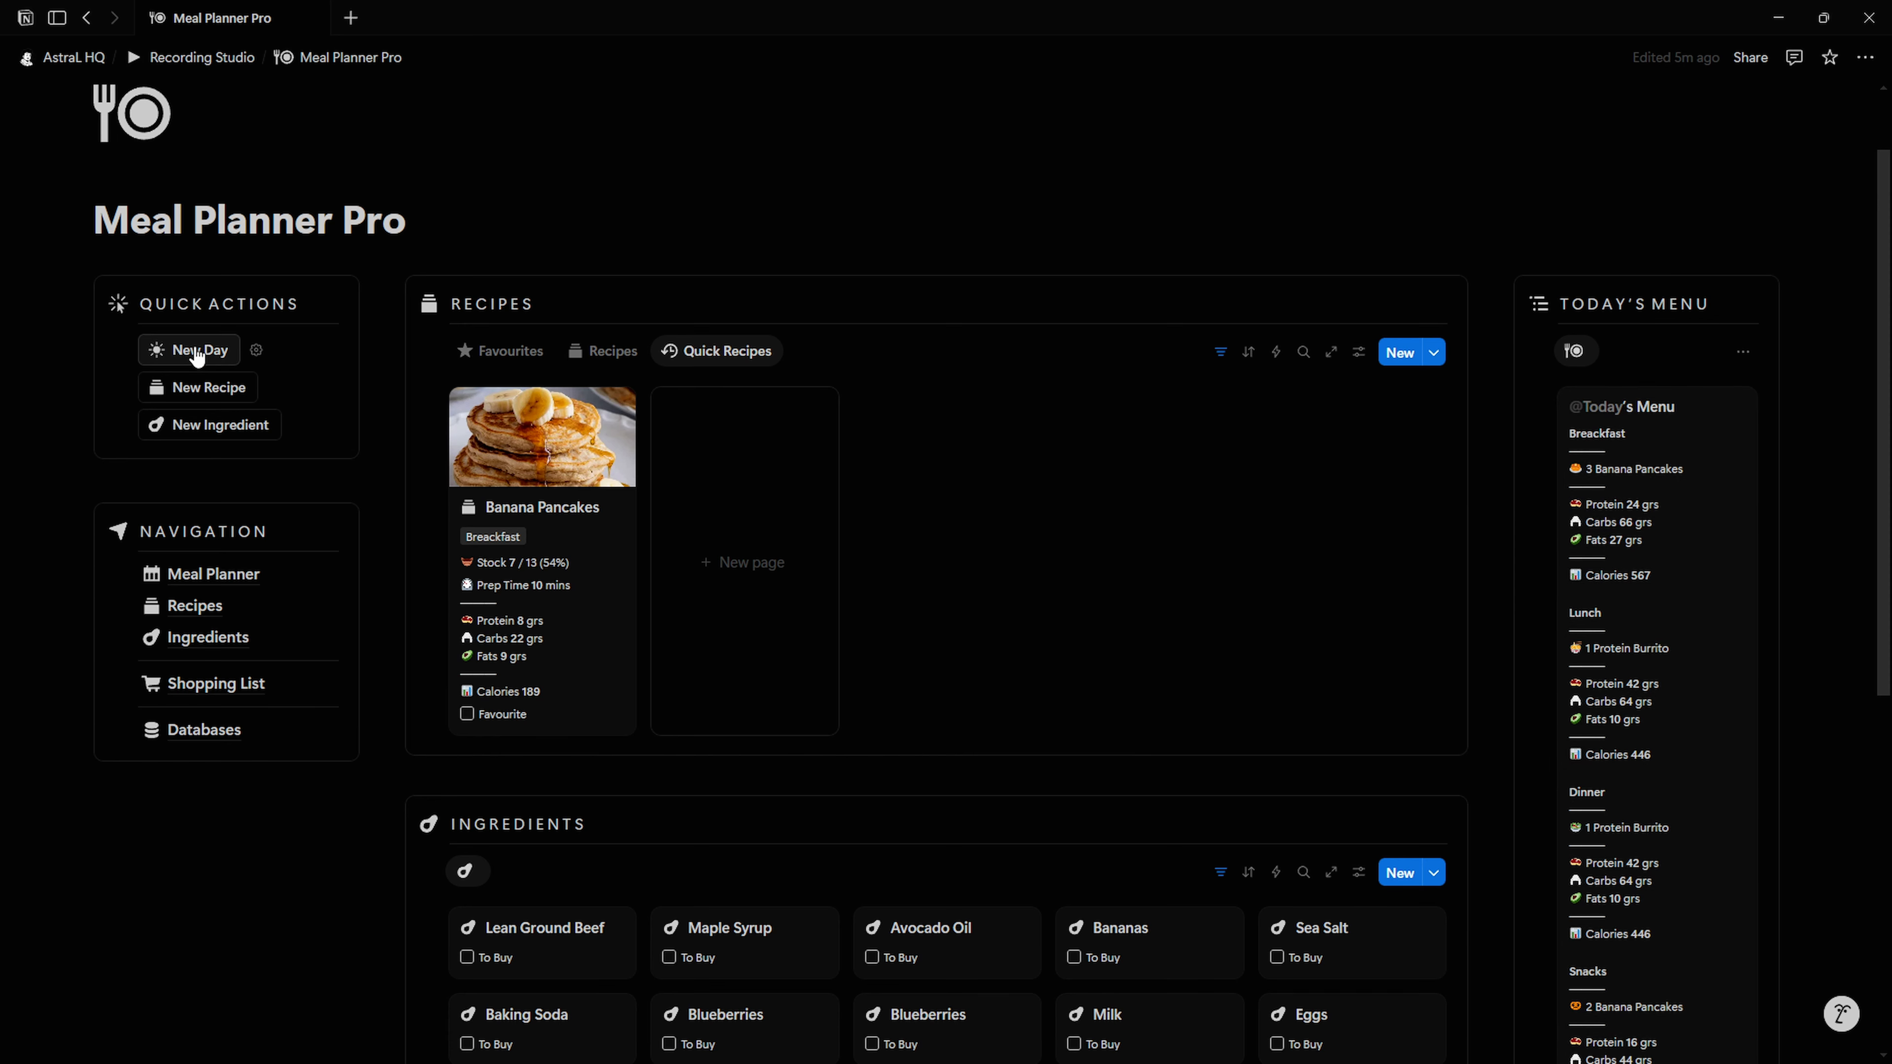
left_click(1742, 353)
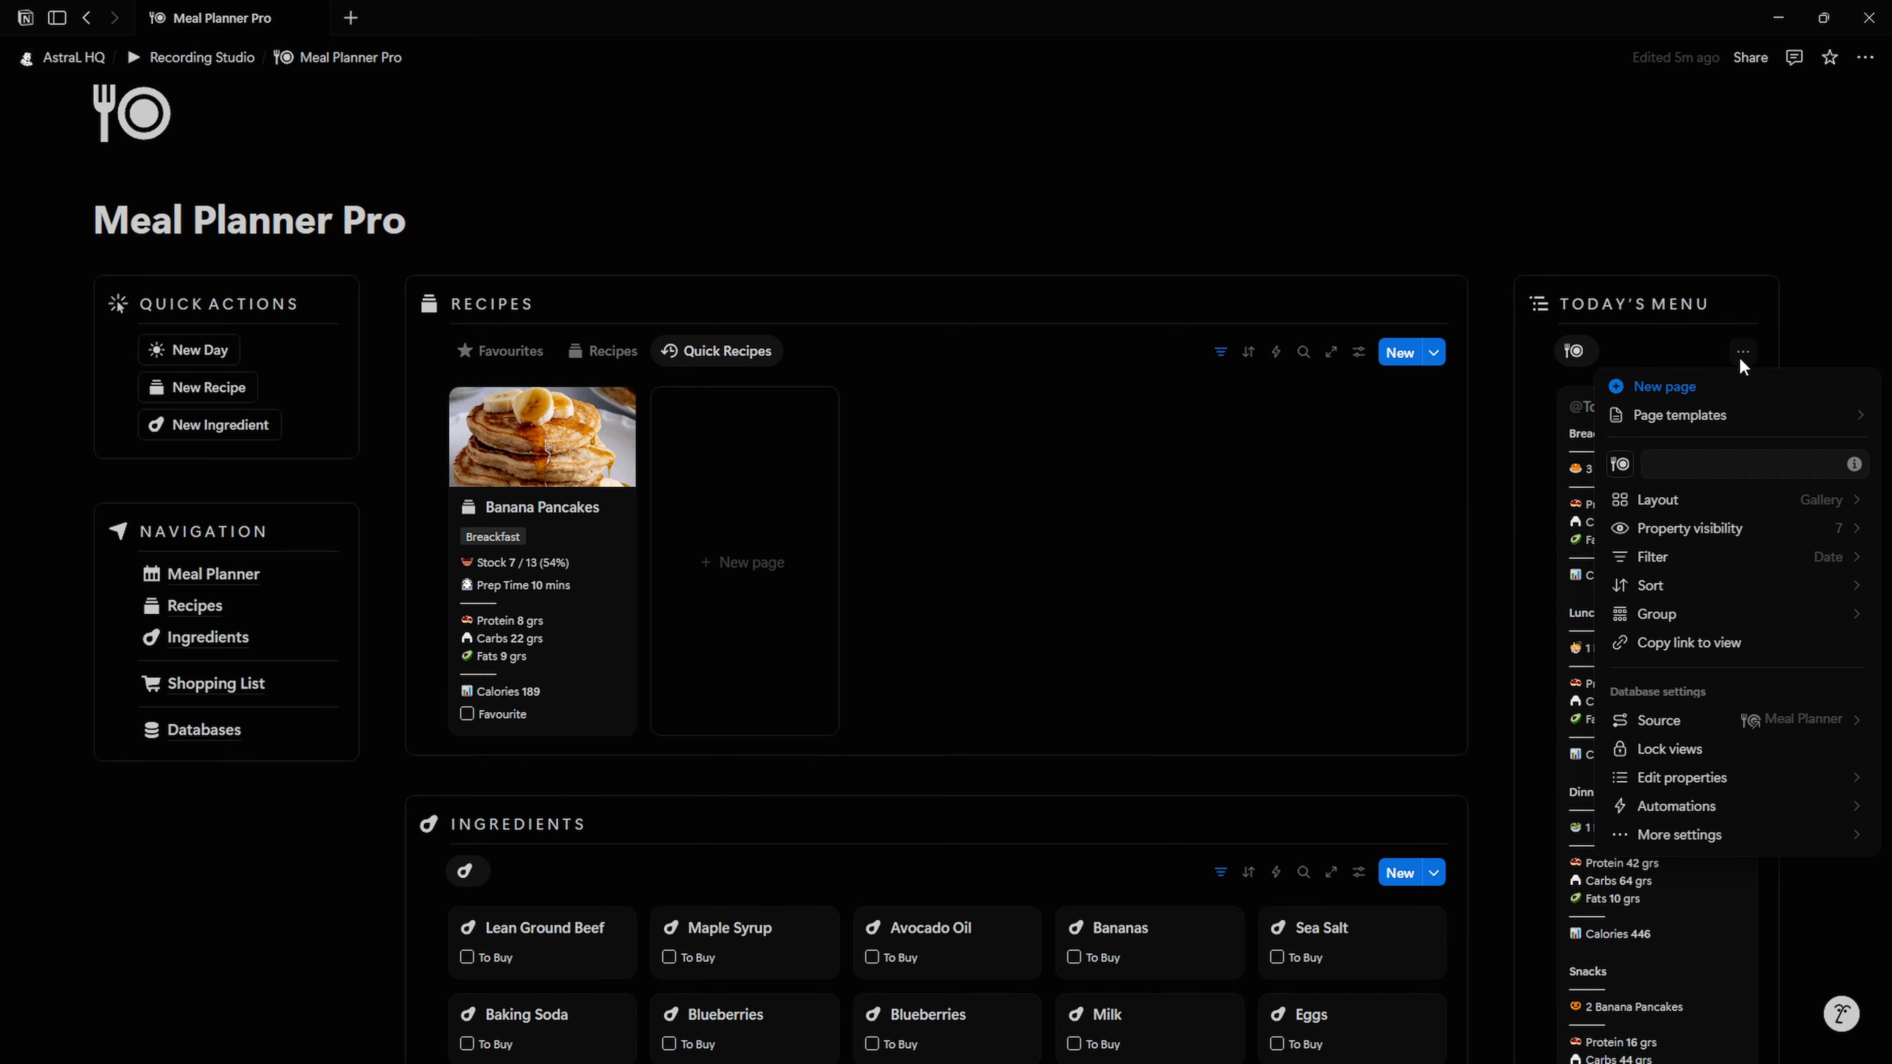
mouse_move(1732, 422)
left_click(1570, 420)
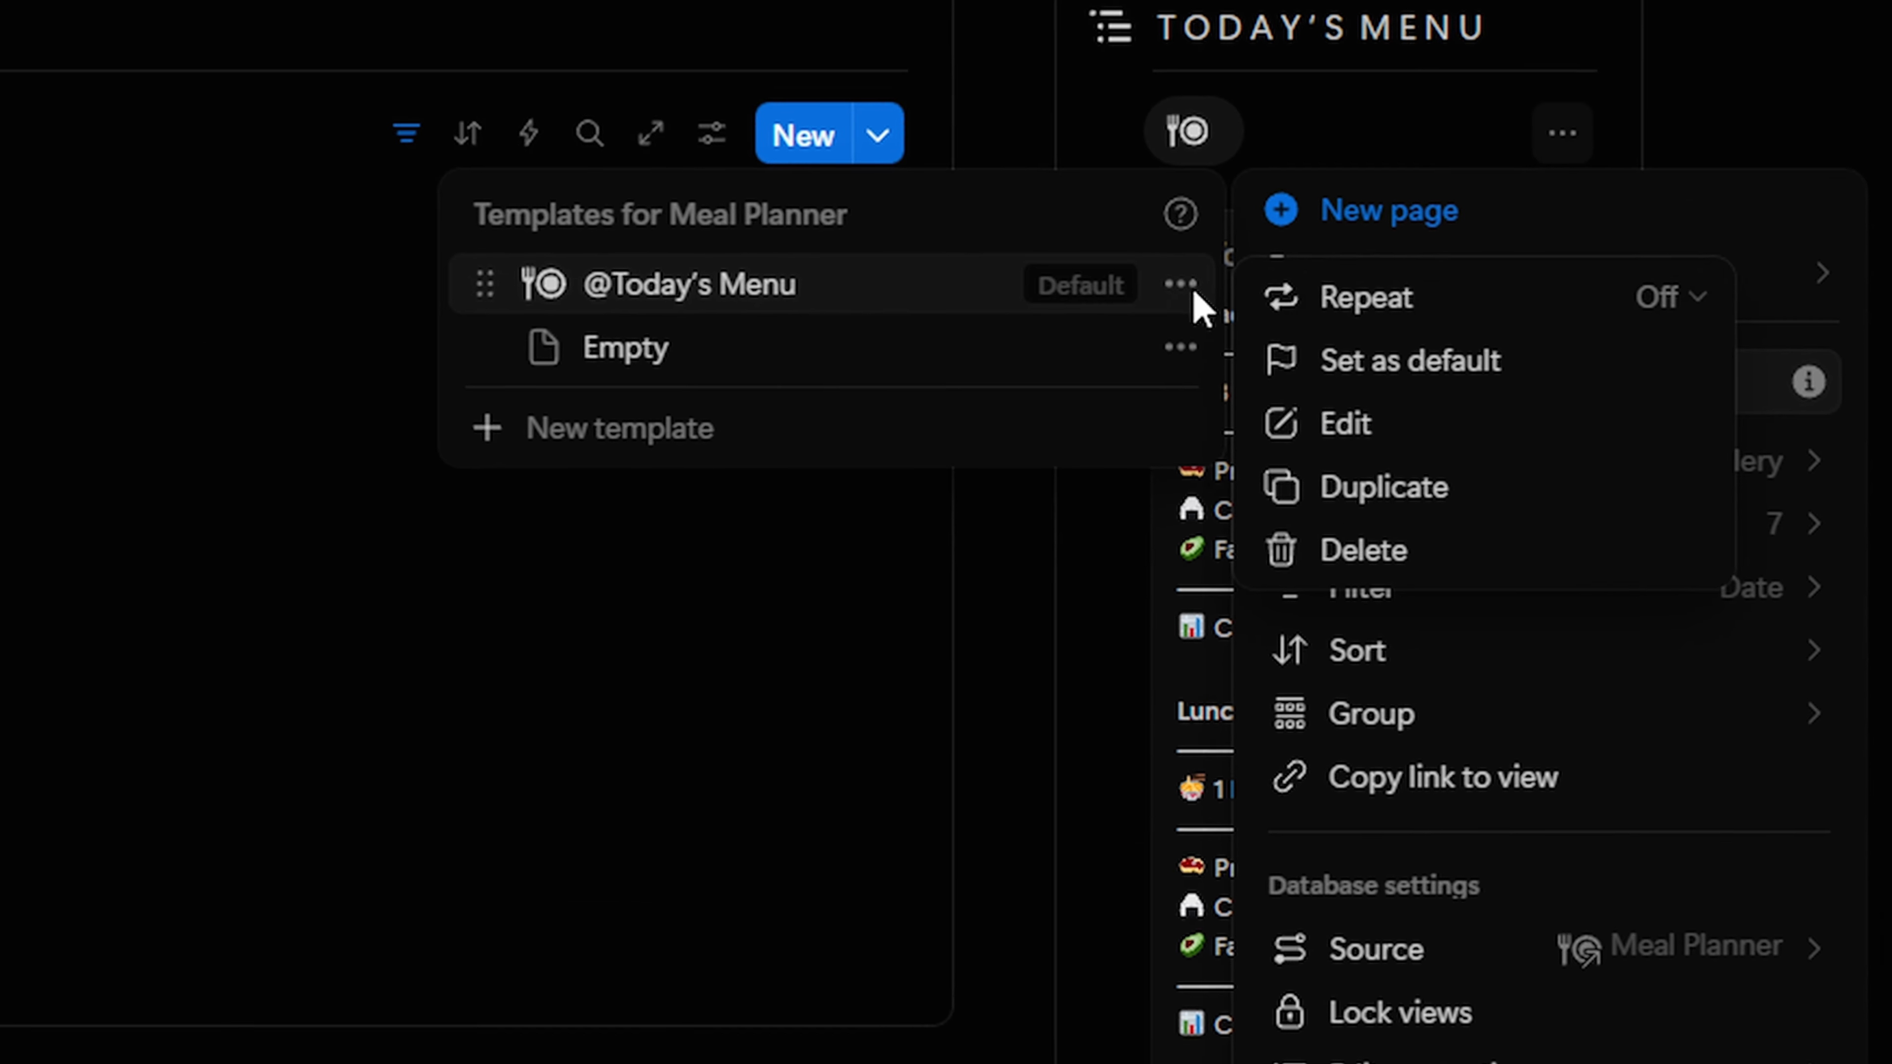
left_click(1692, 426)
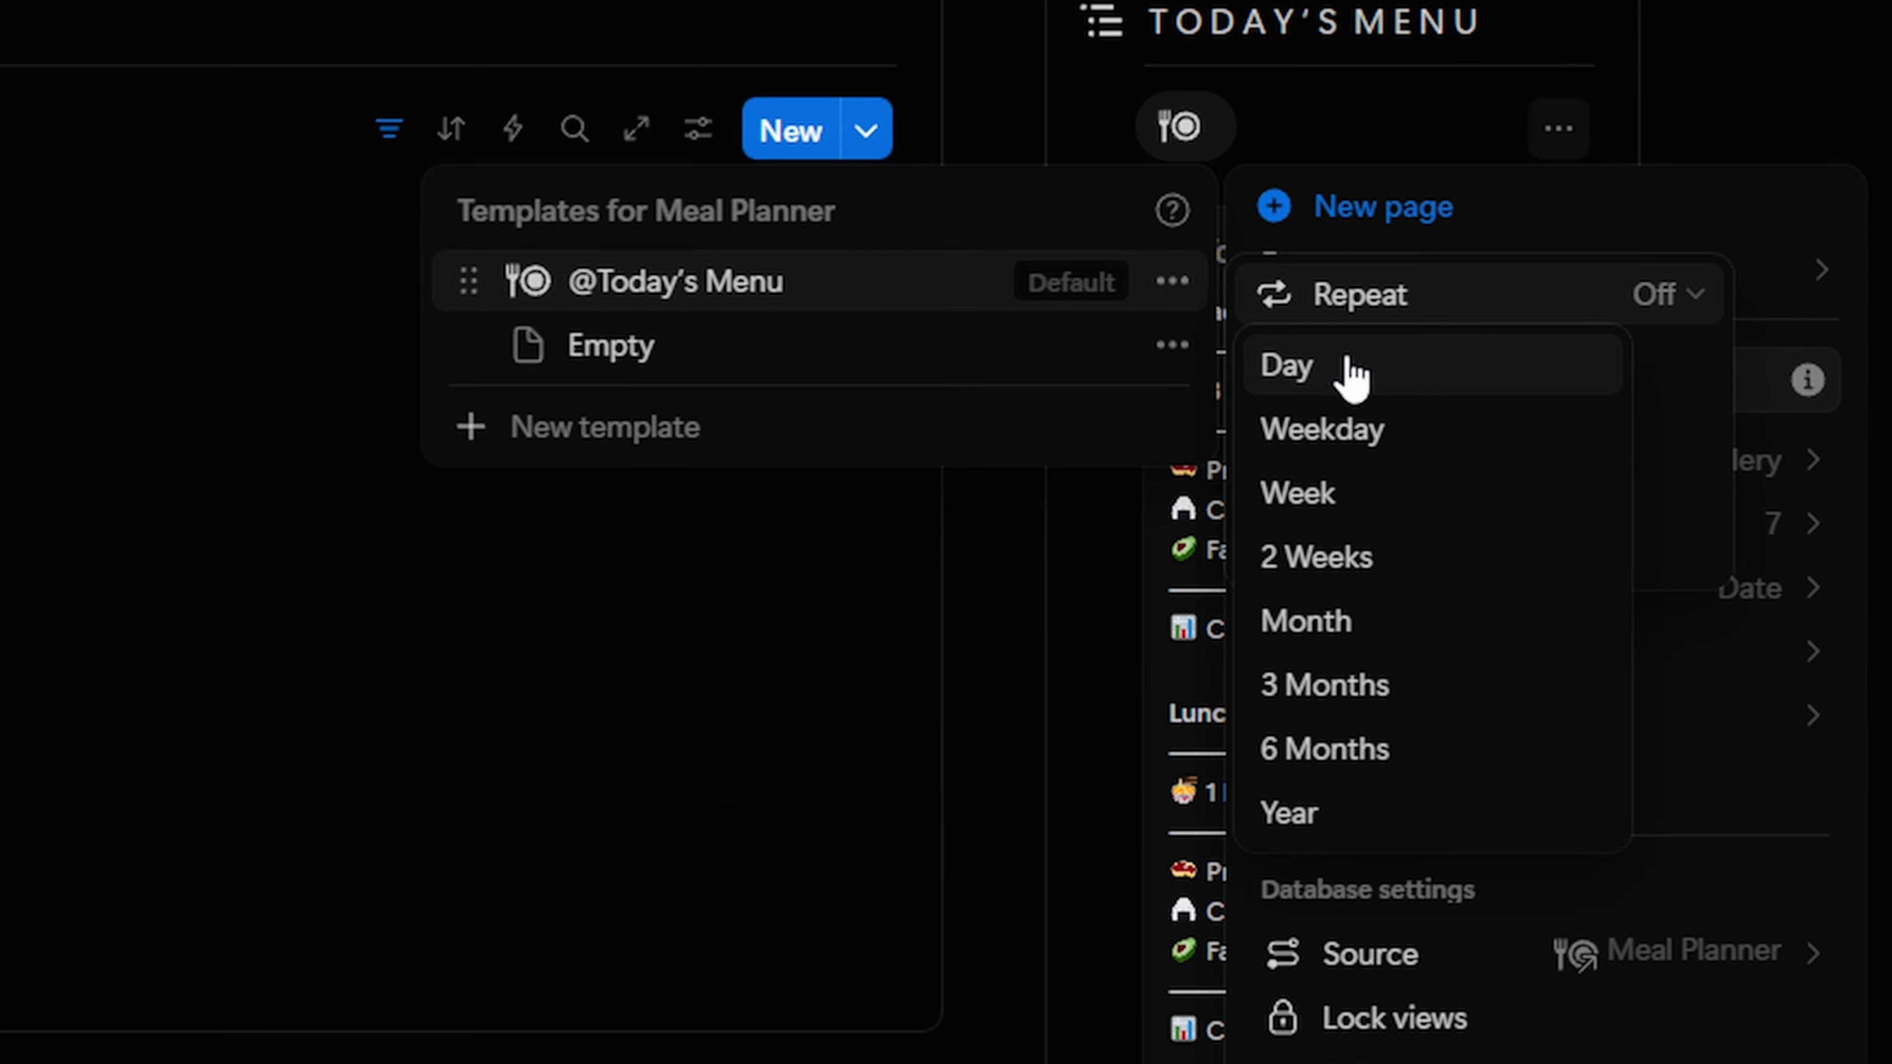
left_click(1352, 372)
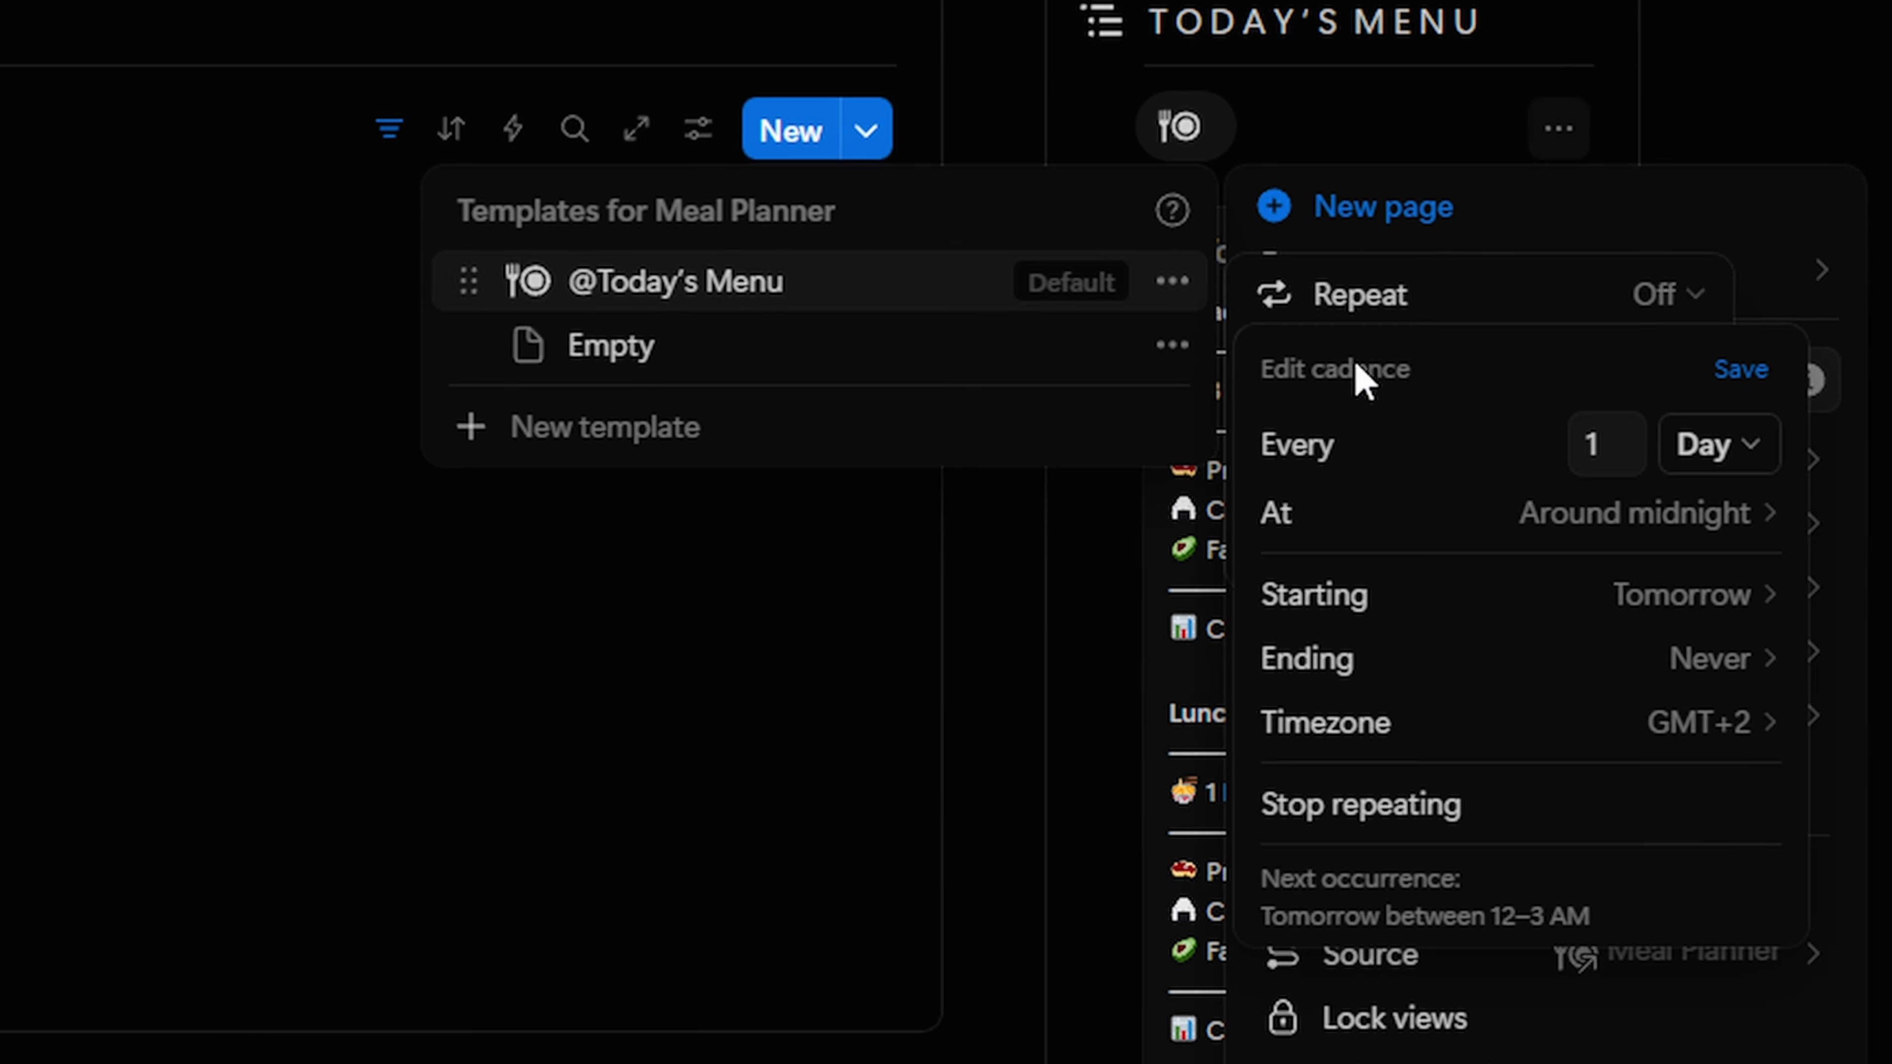
left_click(1740, 372)
key("Escape")
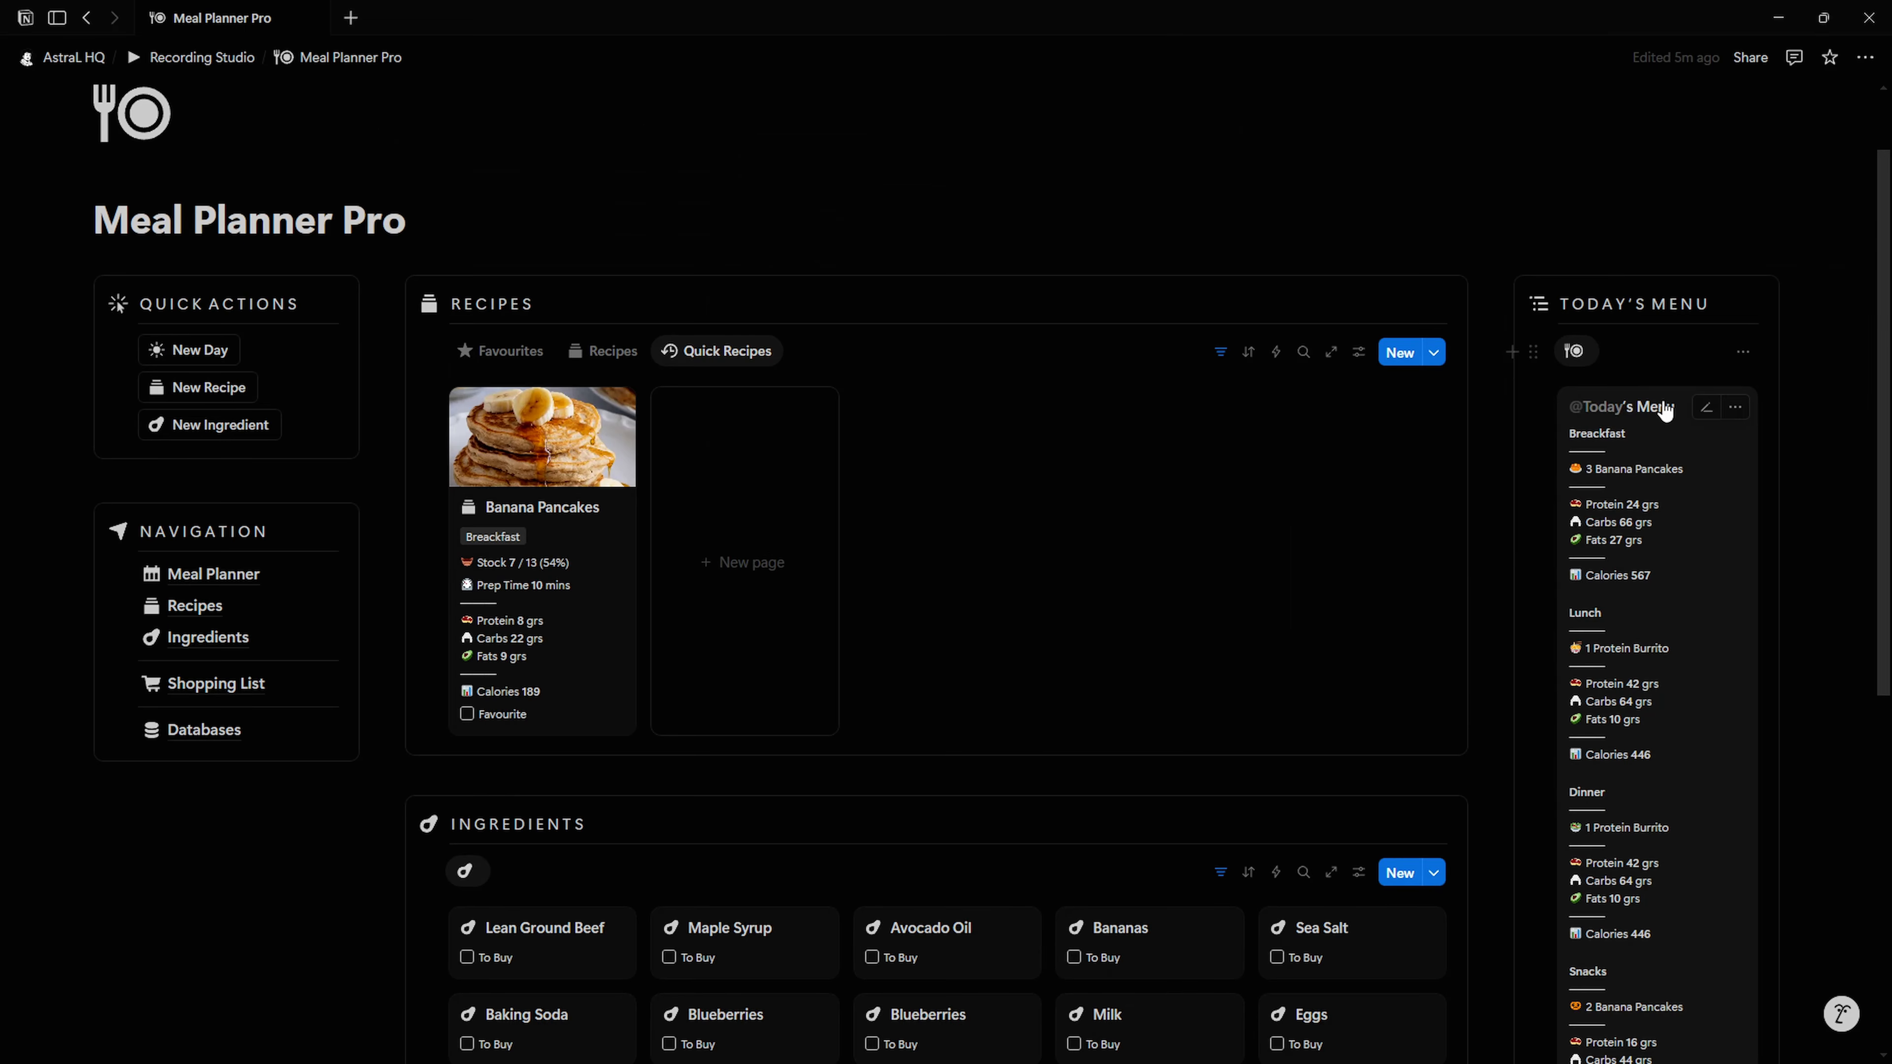
left_click(1746, 356)
mouse_move(1736, 415)
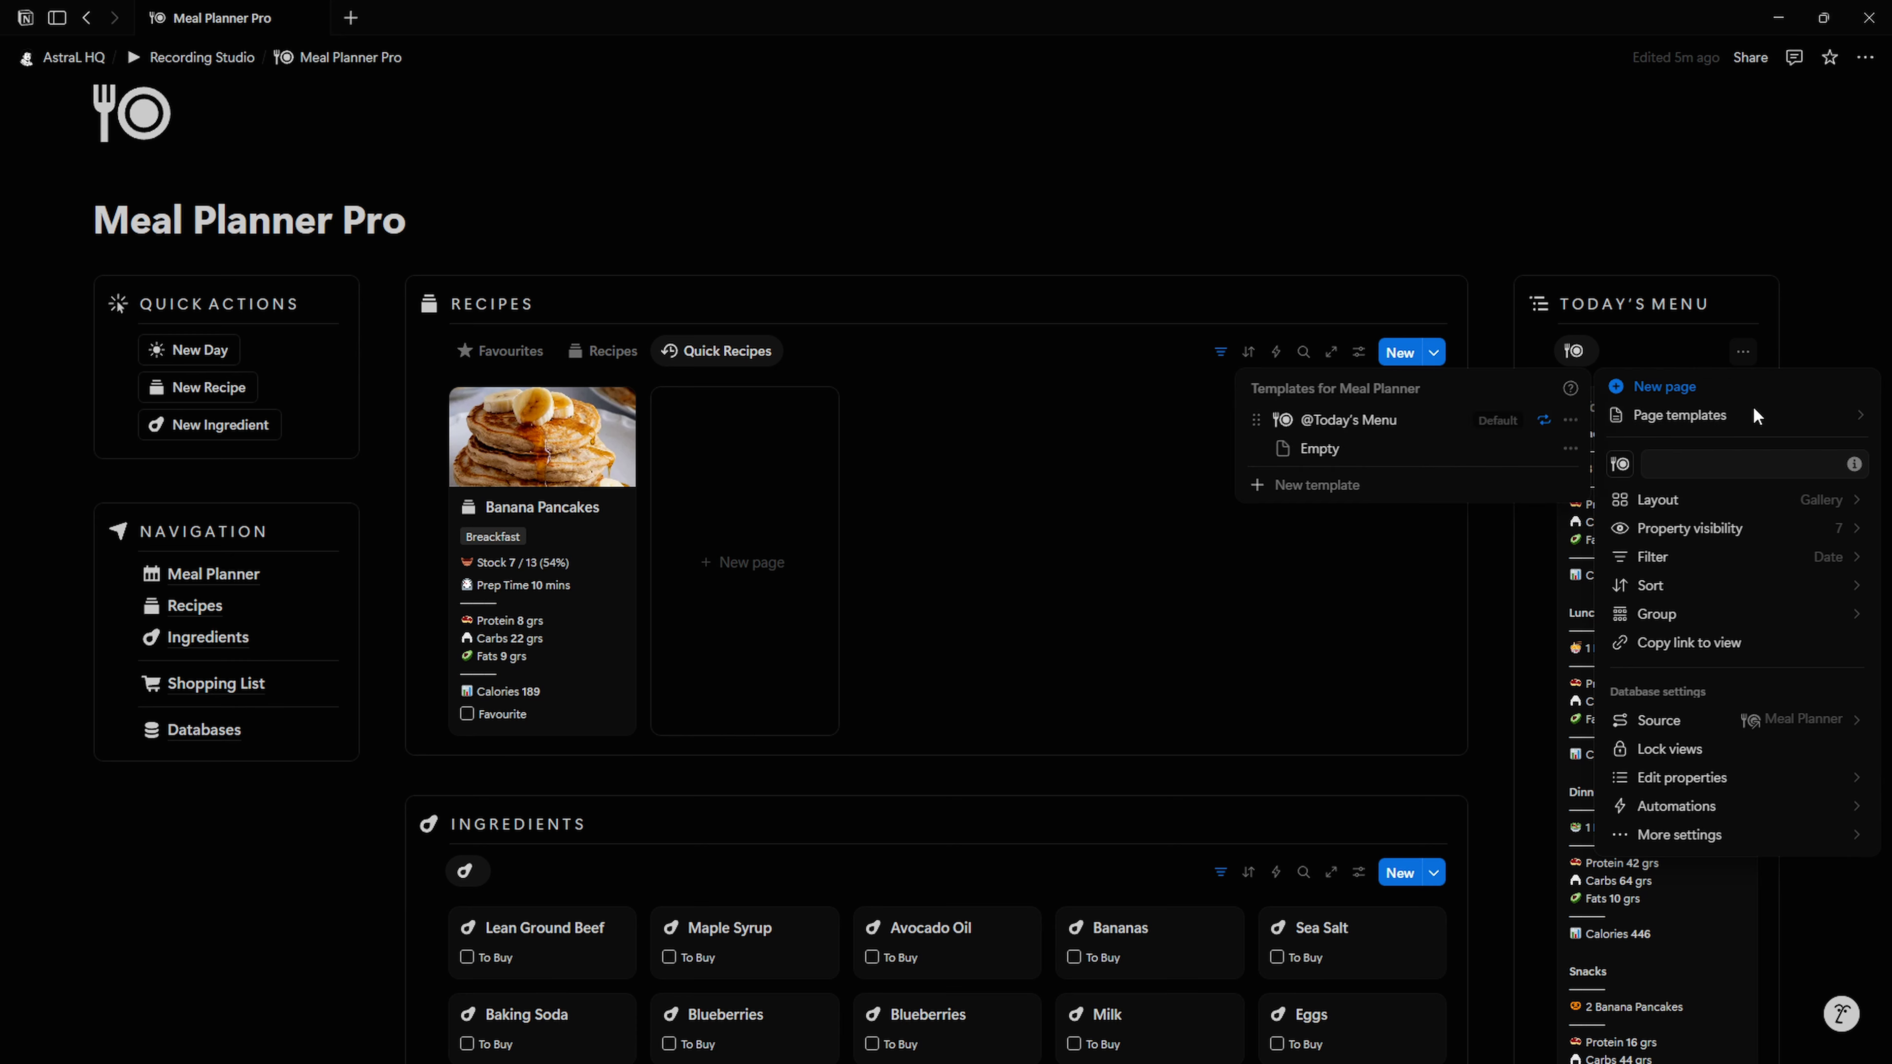
left_click(1570, 420)
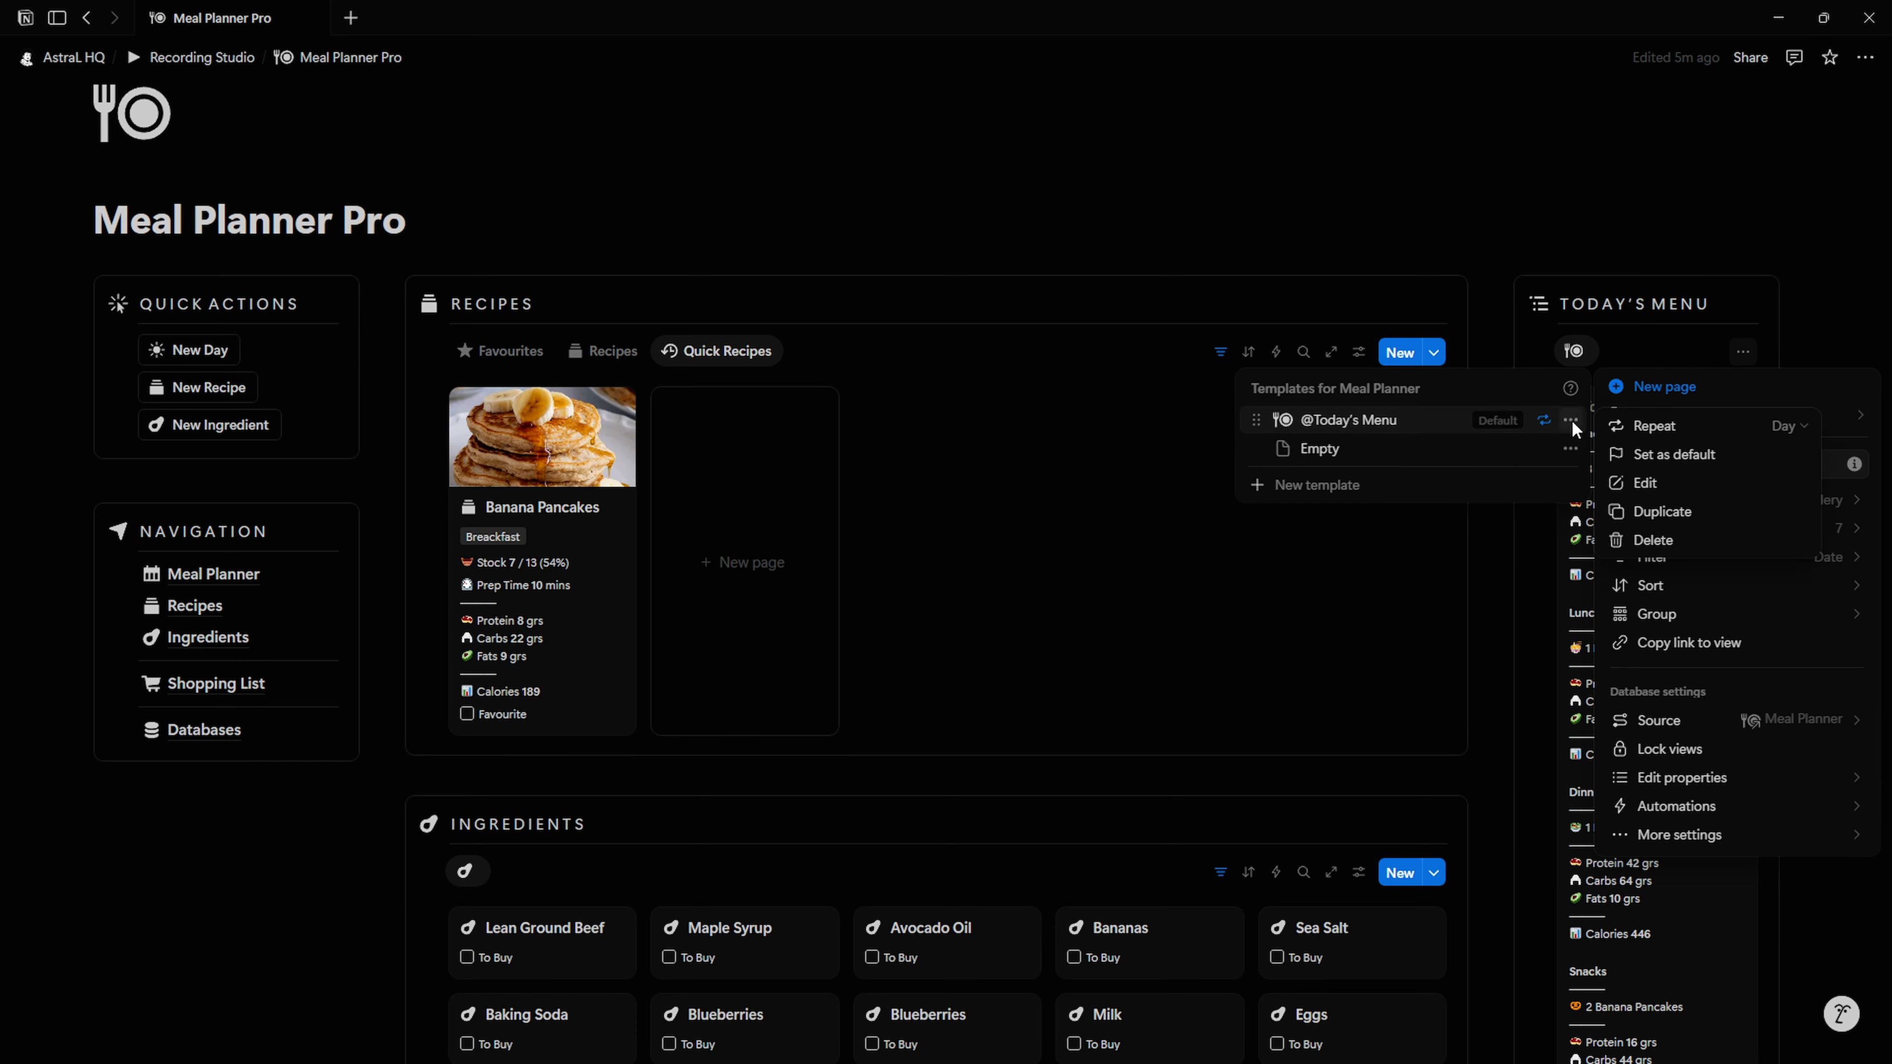
left_click(1657, 504)
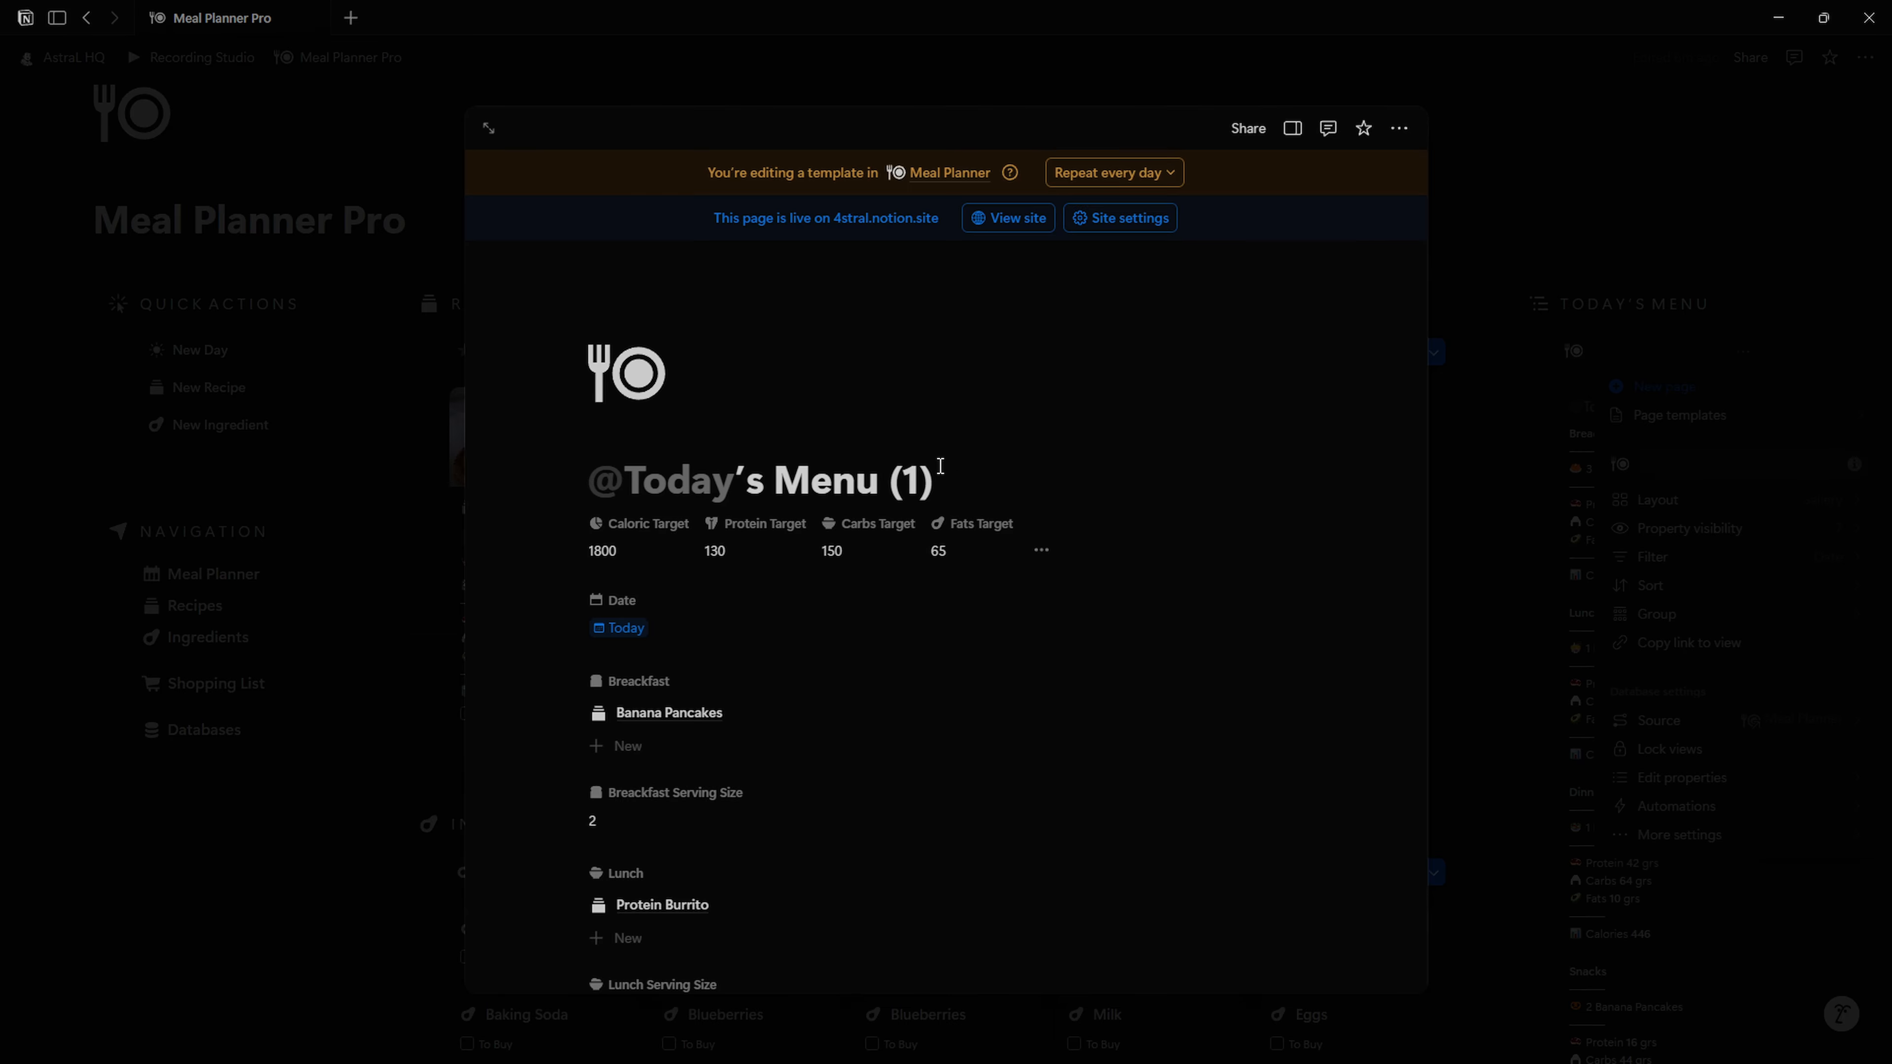
left_click_drag(935, 481, 587, 491)
type("Mon")
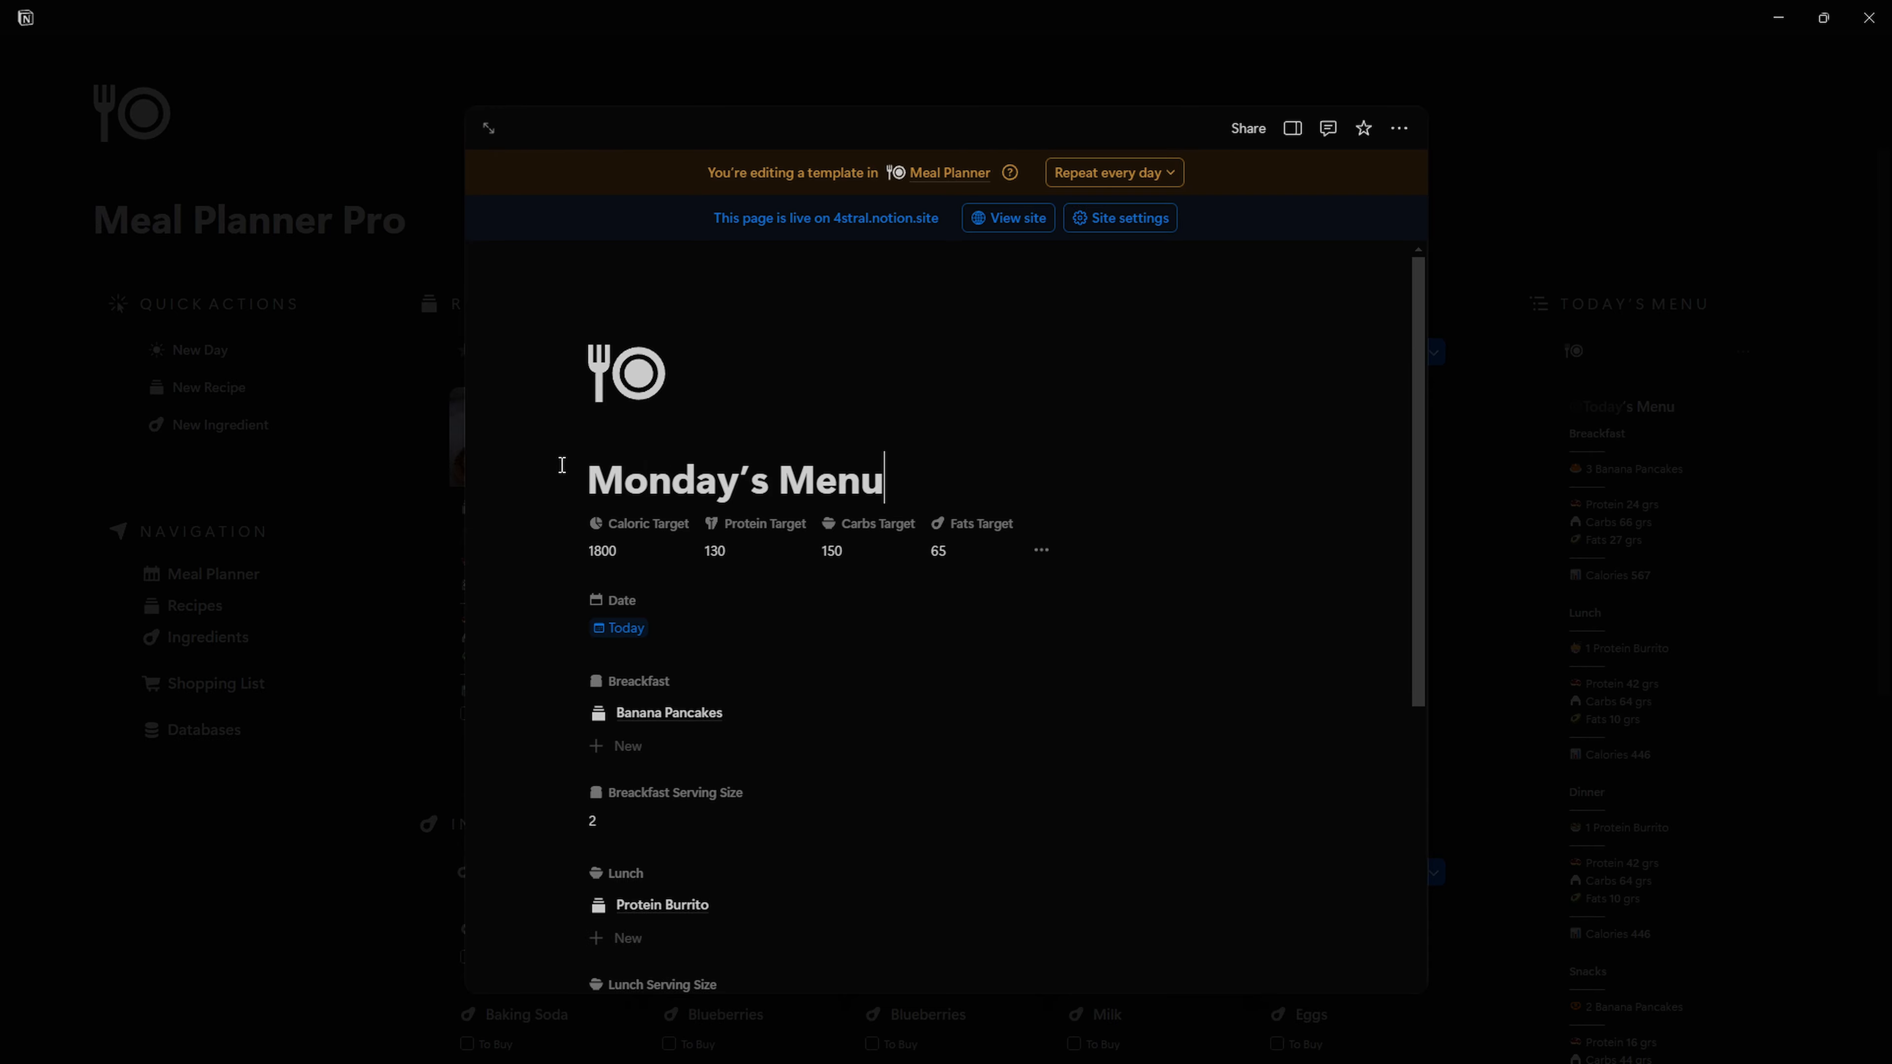
Step: Set the Monday's Menu template date to Today (date when duplicated), check its meals and serving sizes, and close the template
left_click(623, 630)
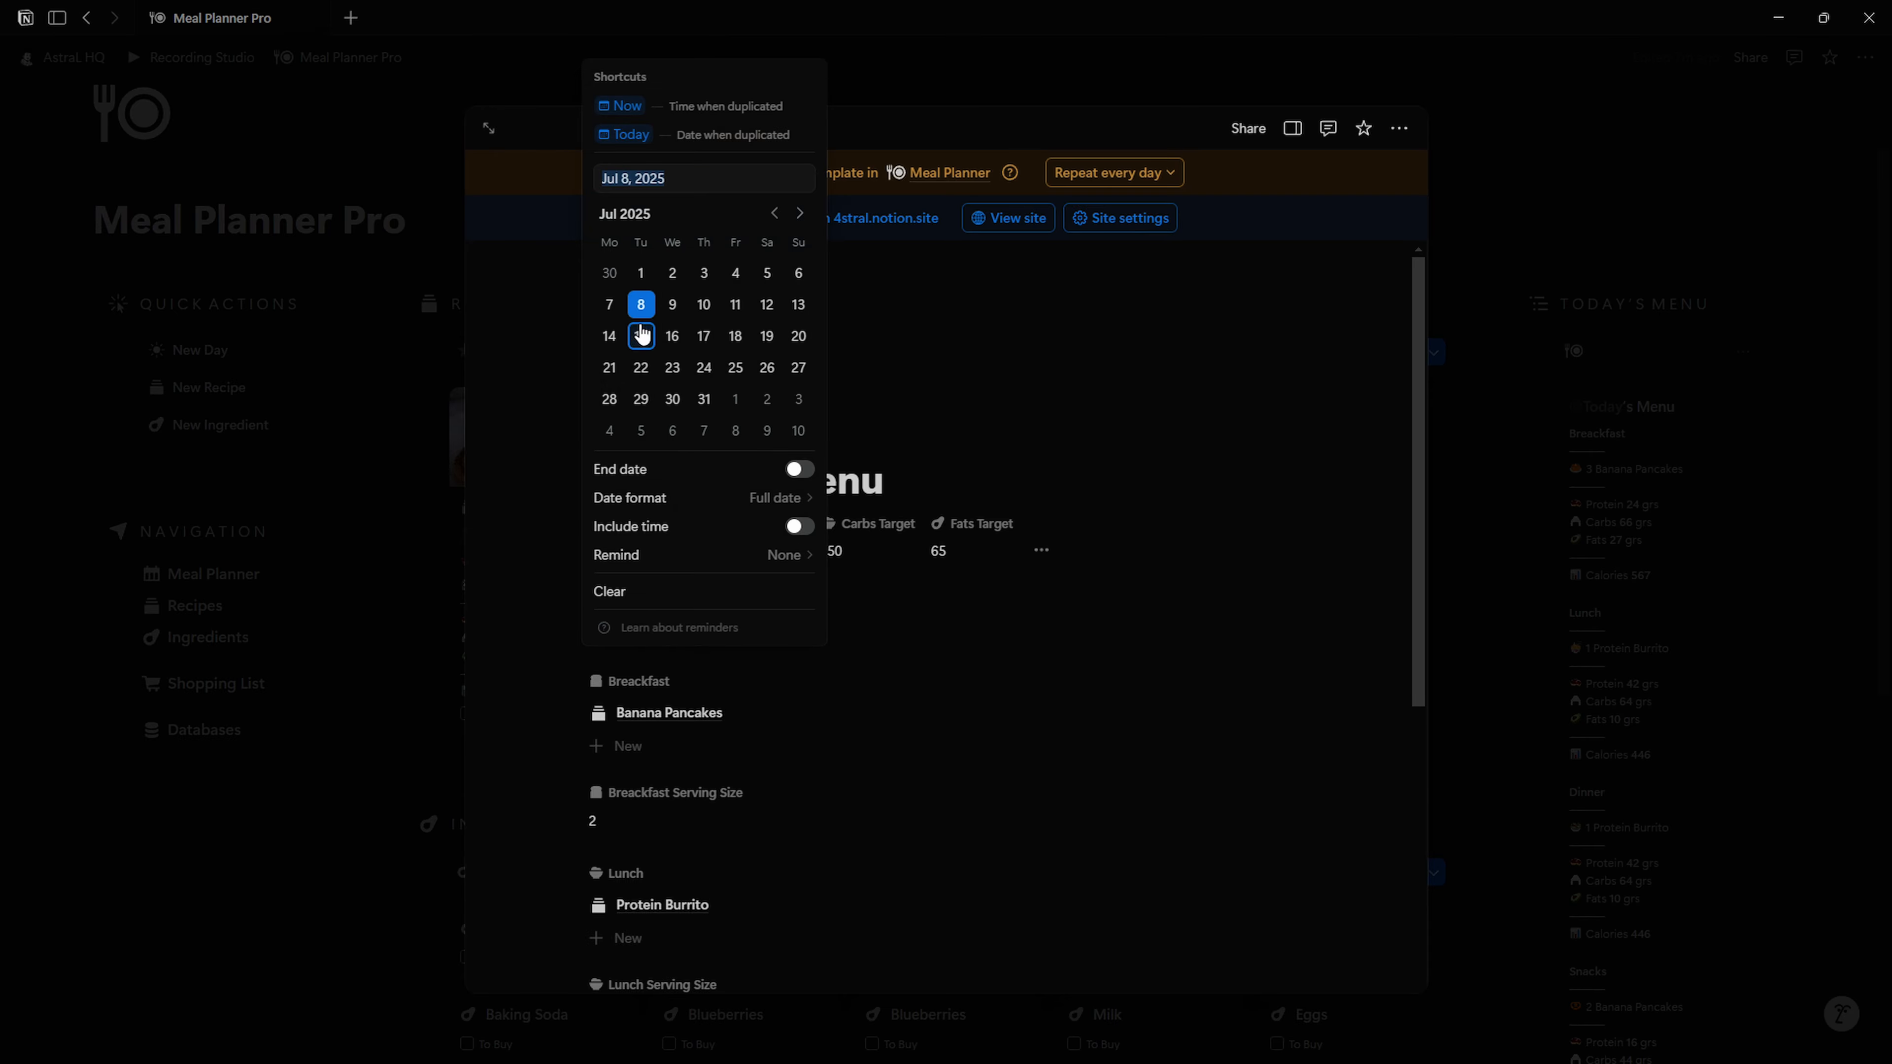
left_click(637, 138)
scroll(528, 700, "down", 2)
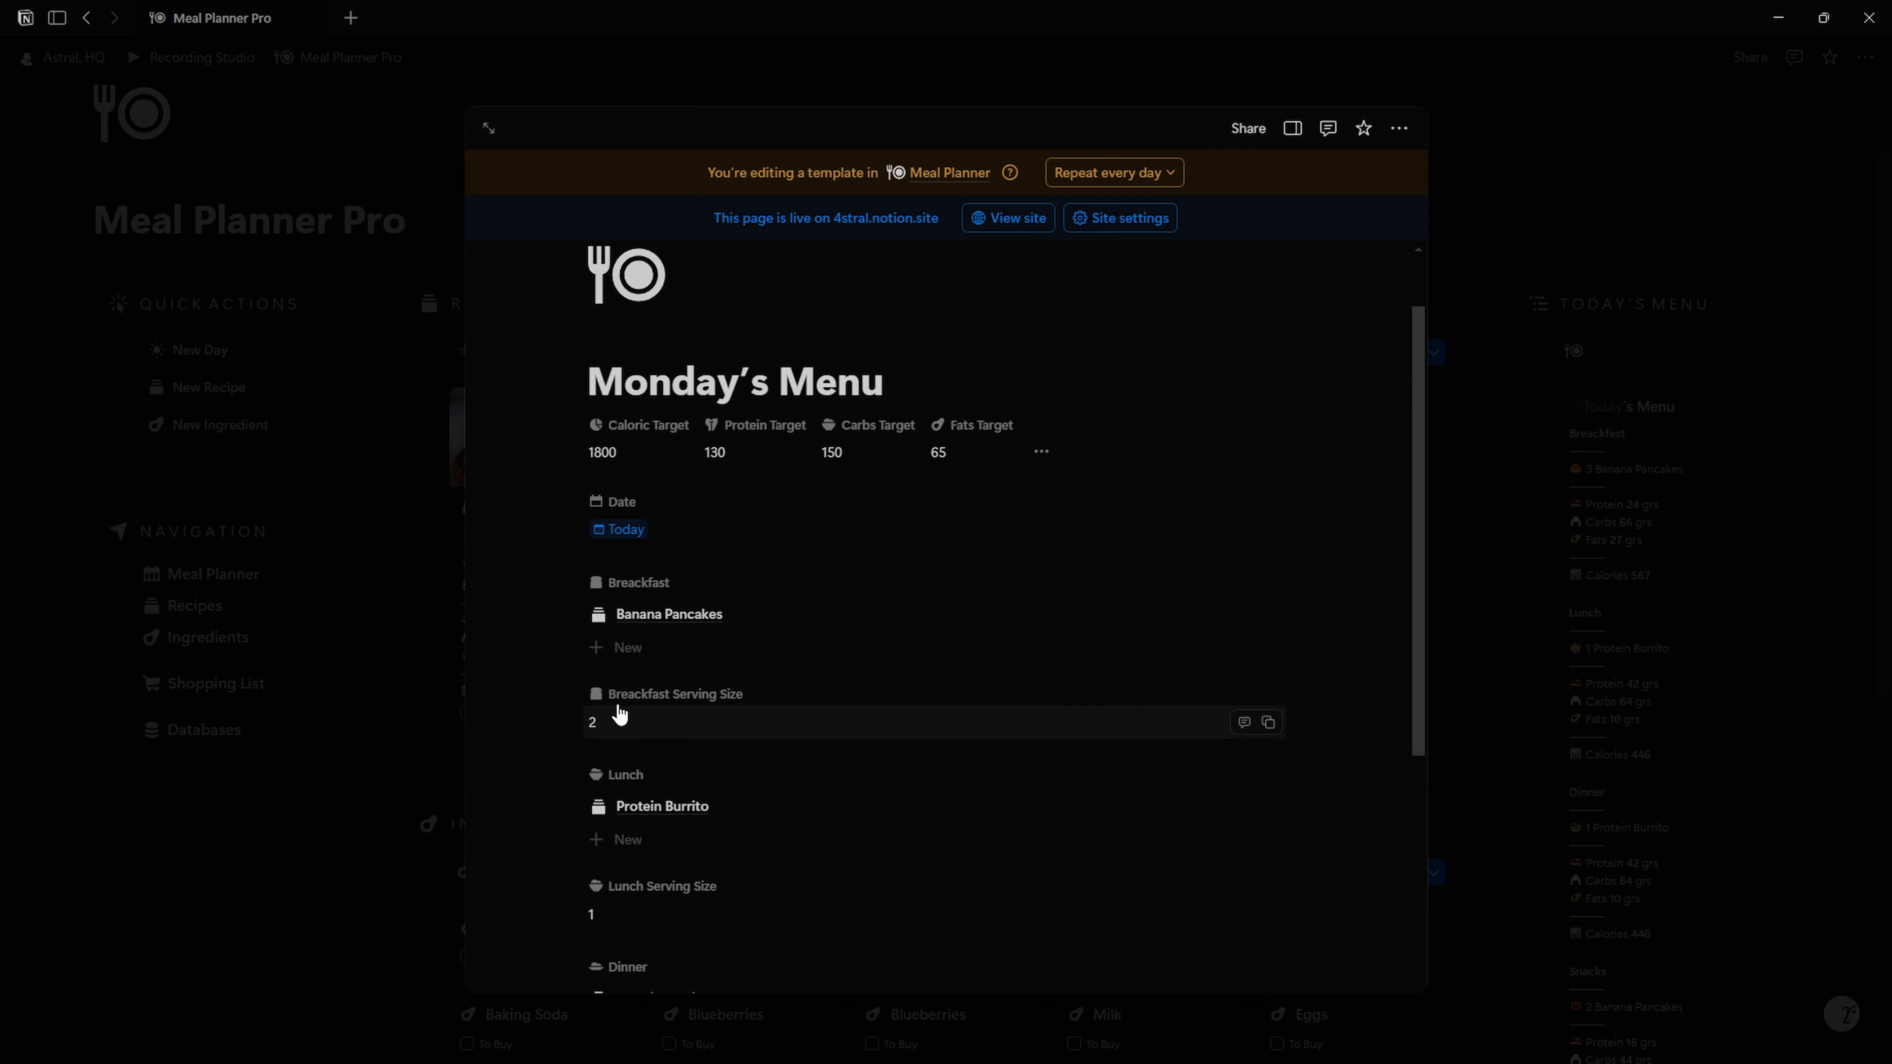
scroll(622, 720, "down", 2)
scroll(626, 713, "down", 10)
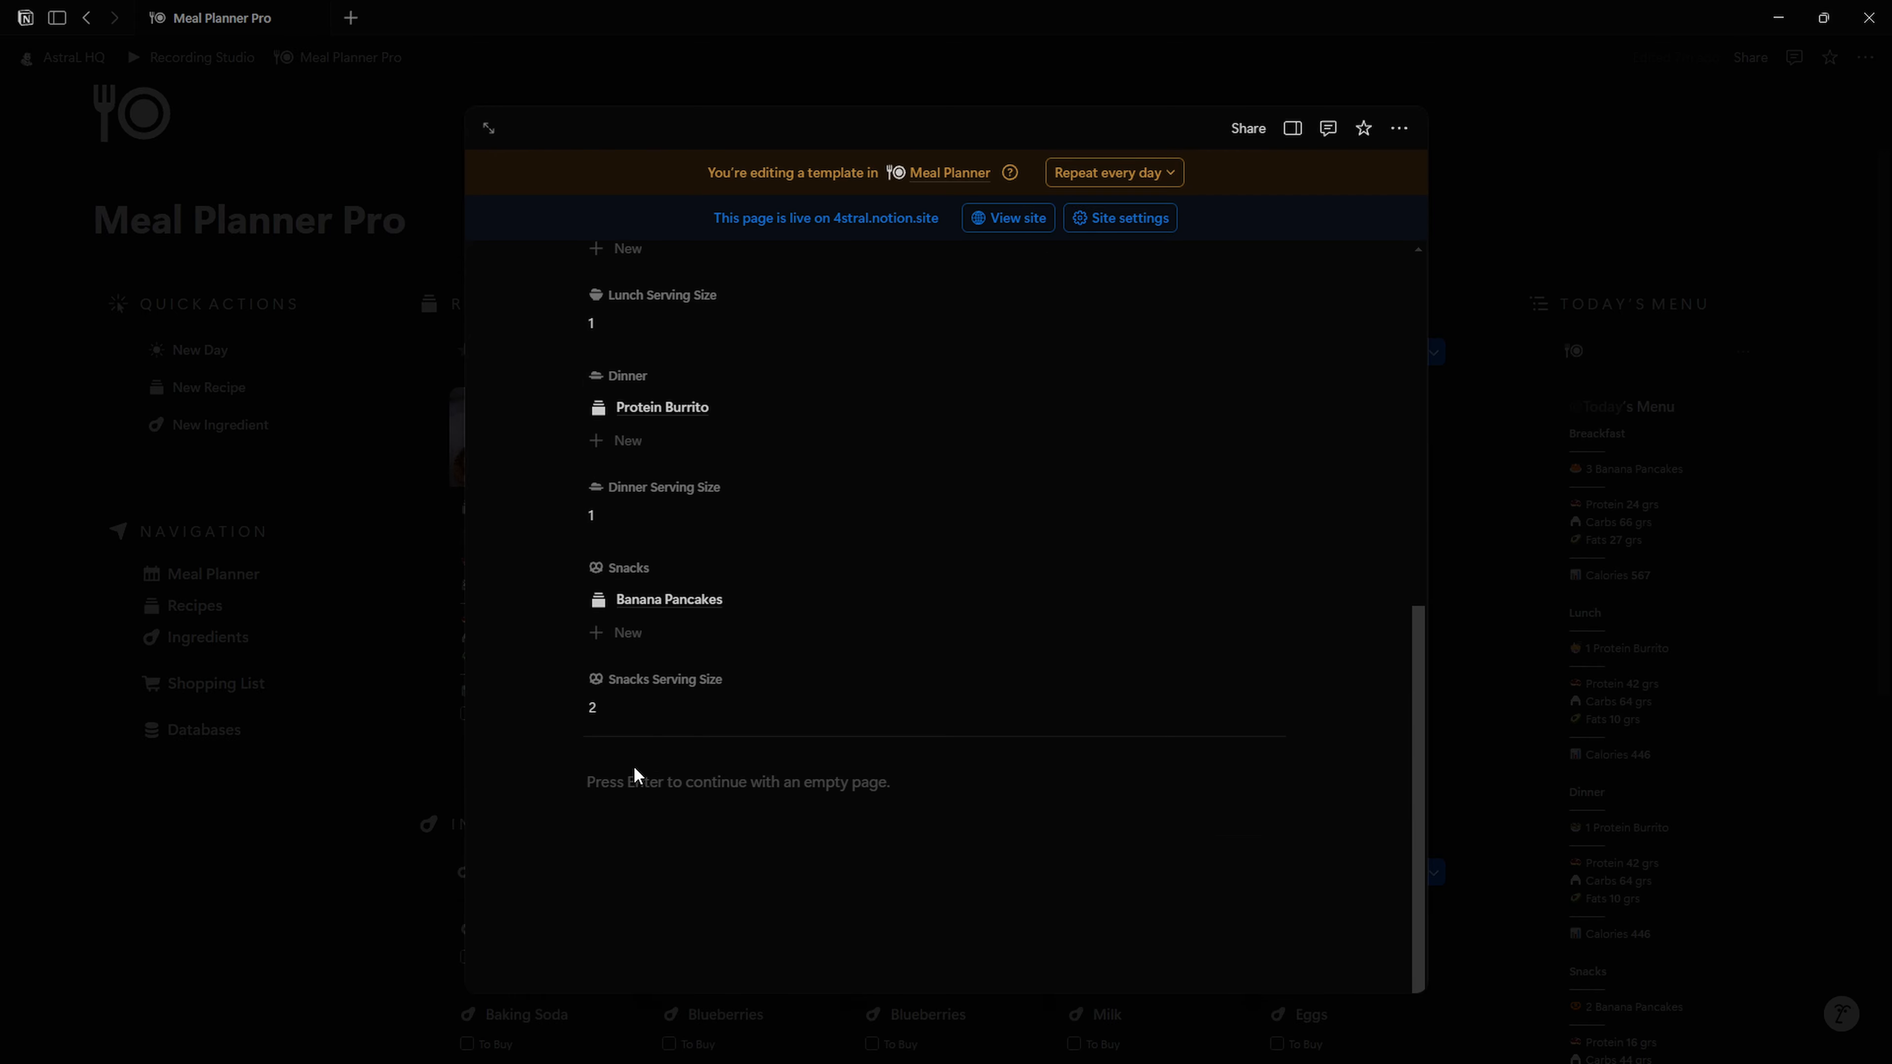
scroll(633, 774, "up", 15)
left_click(1548, 499)
Step: Set the Monday's Menu template to repeat every 1 week on Monday and save the cadence
left_click(1744, 352)
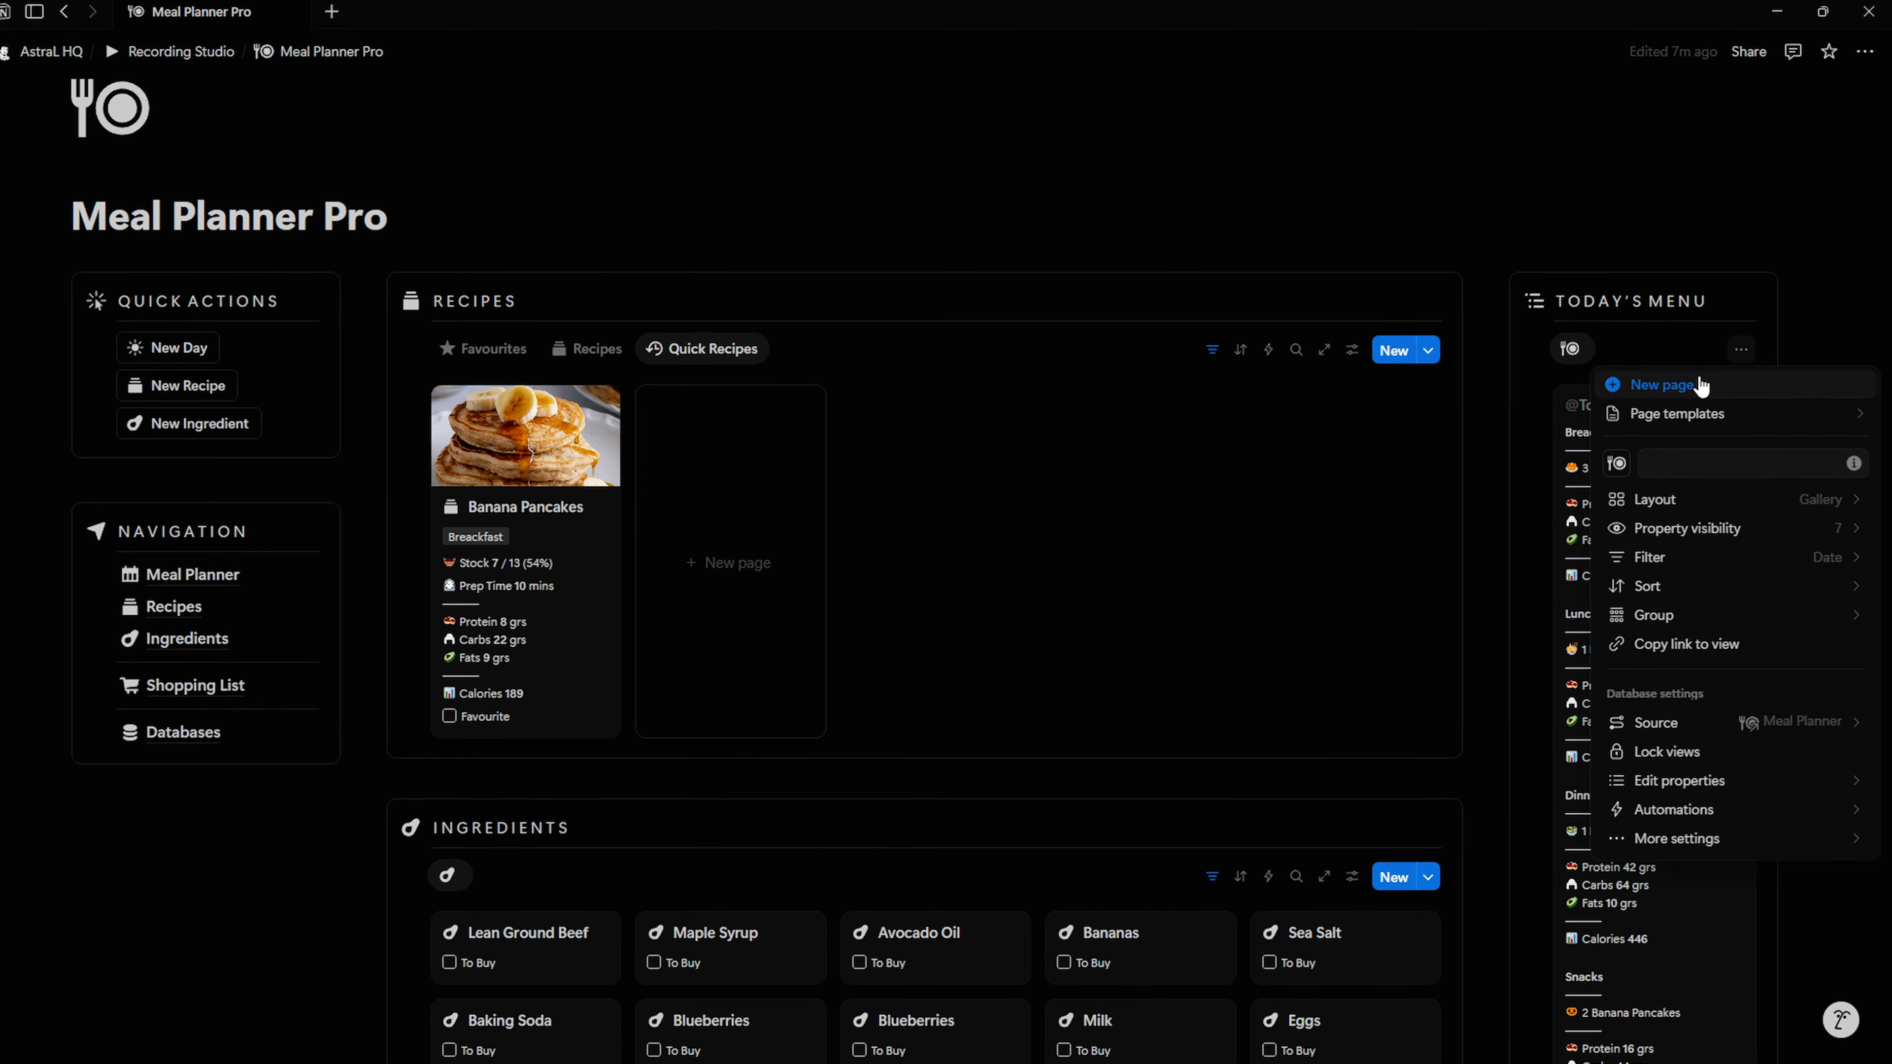
mouse_move(1722, 415)
left_click(1171, 343)
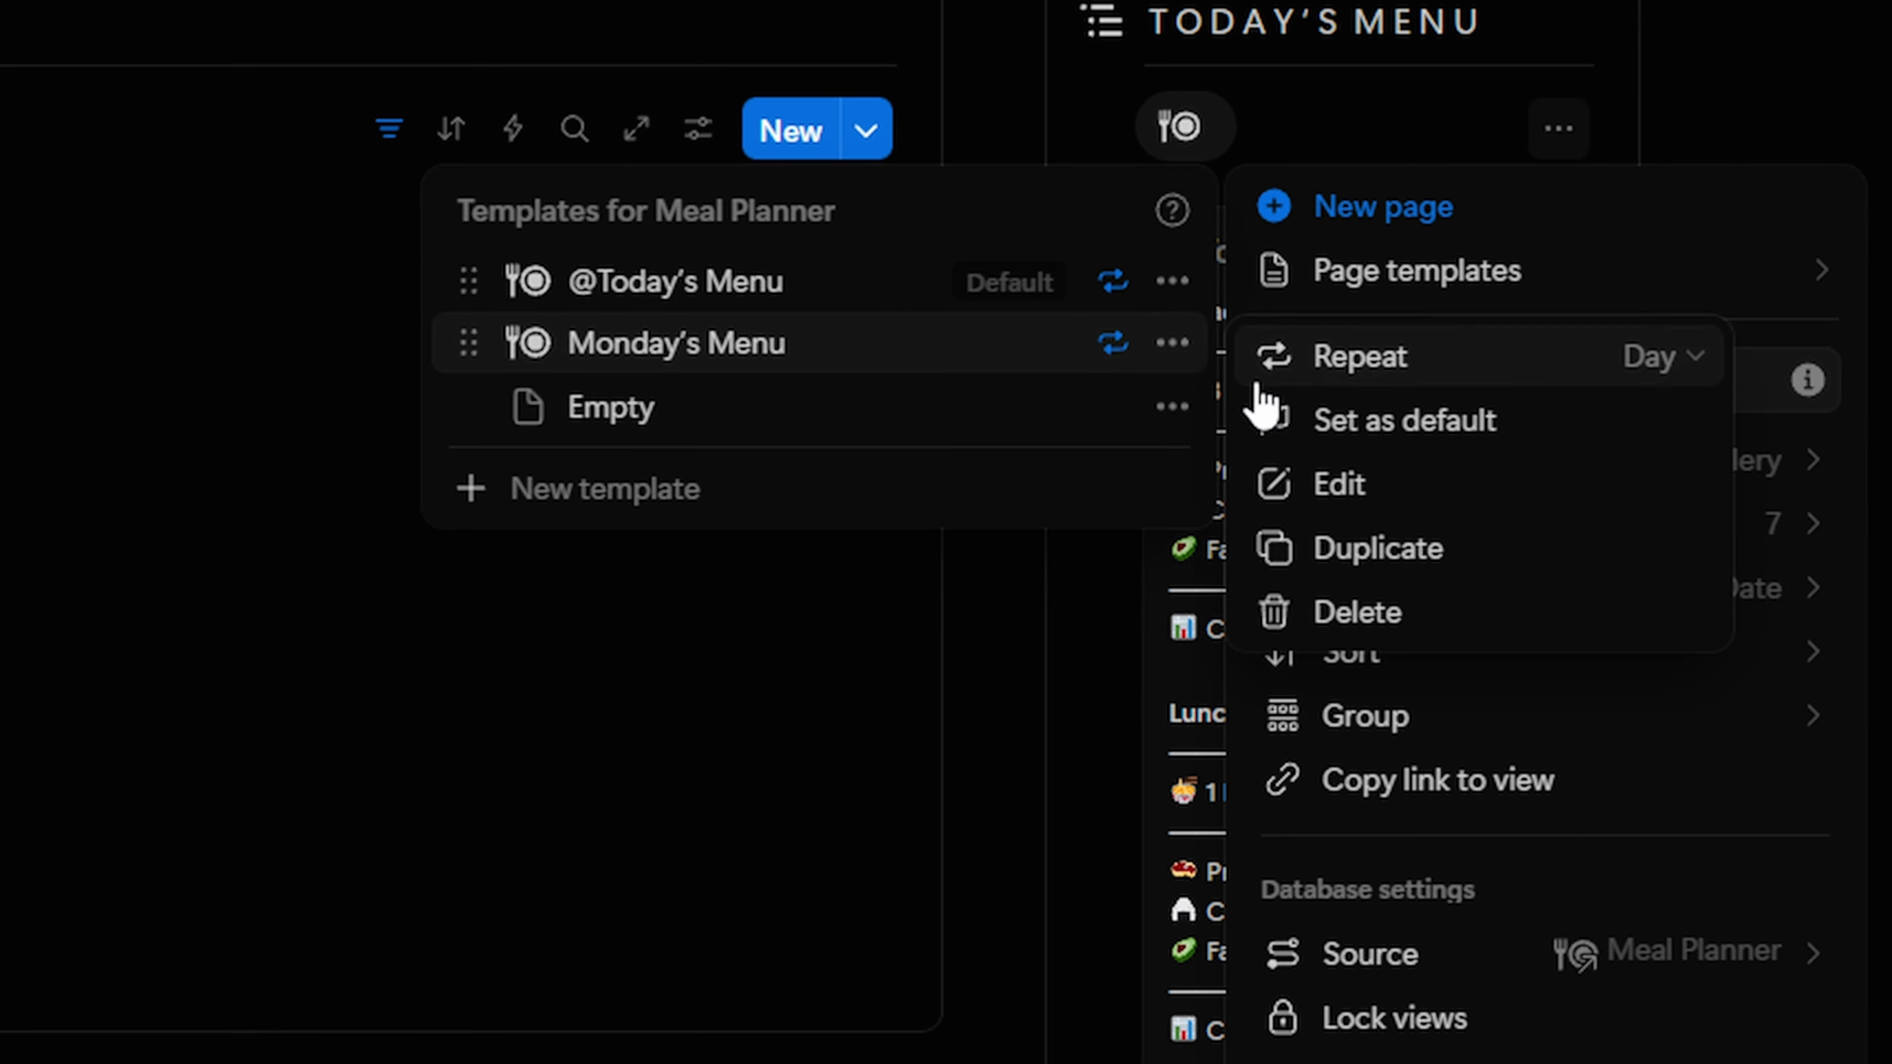
left_click(1415, 365)
left_click(1702, 514)
left_click(1605, 626)
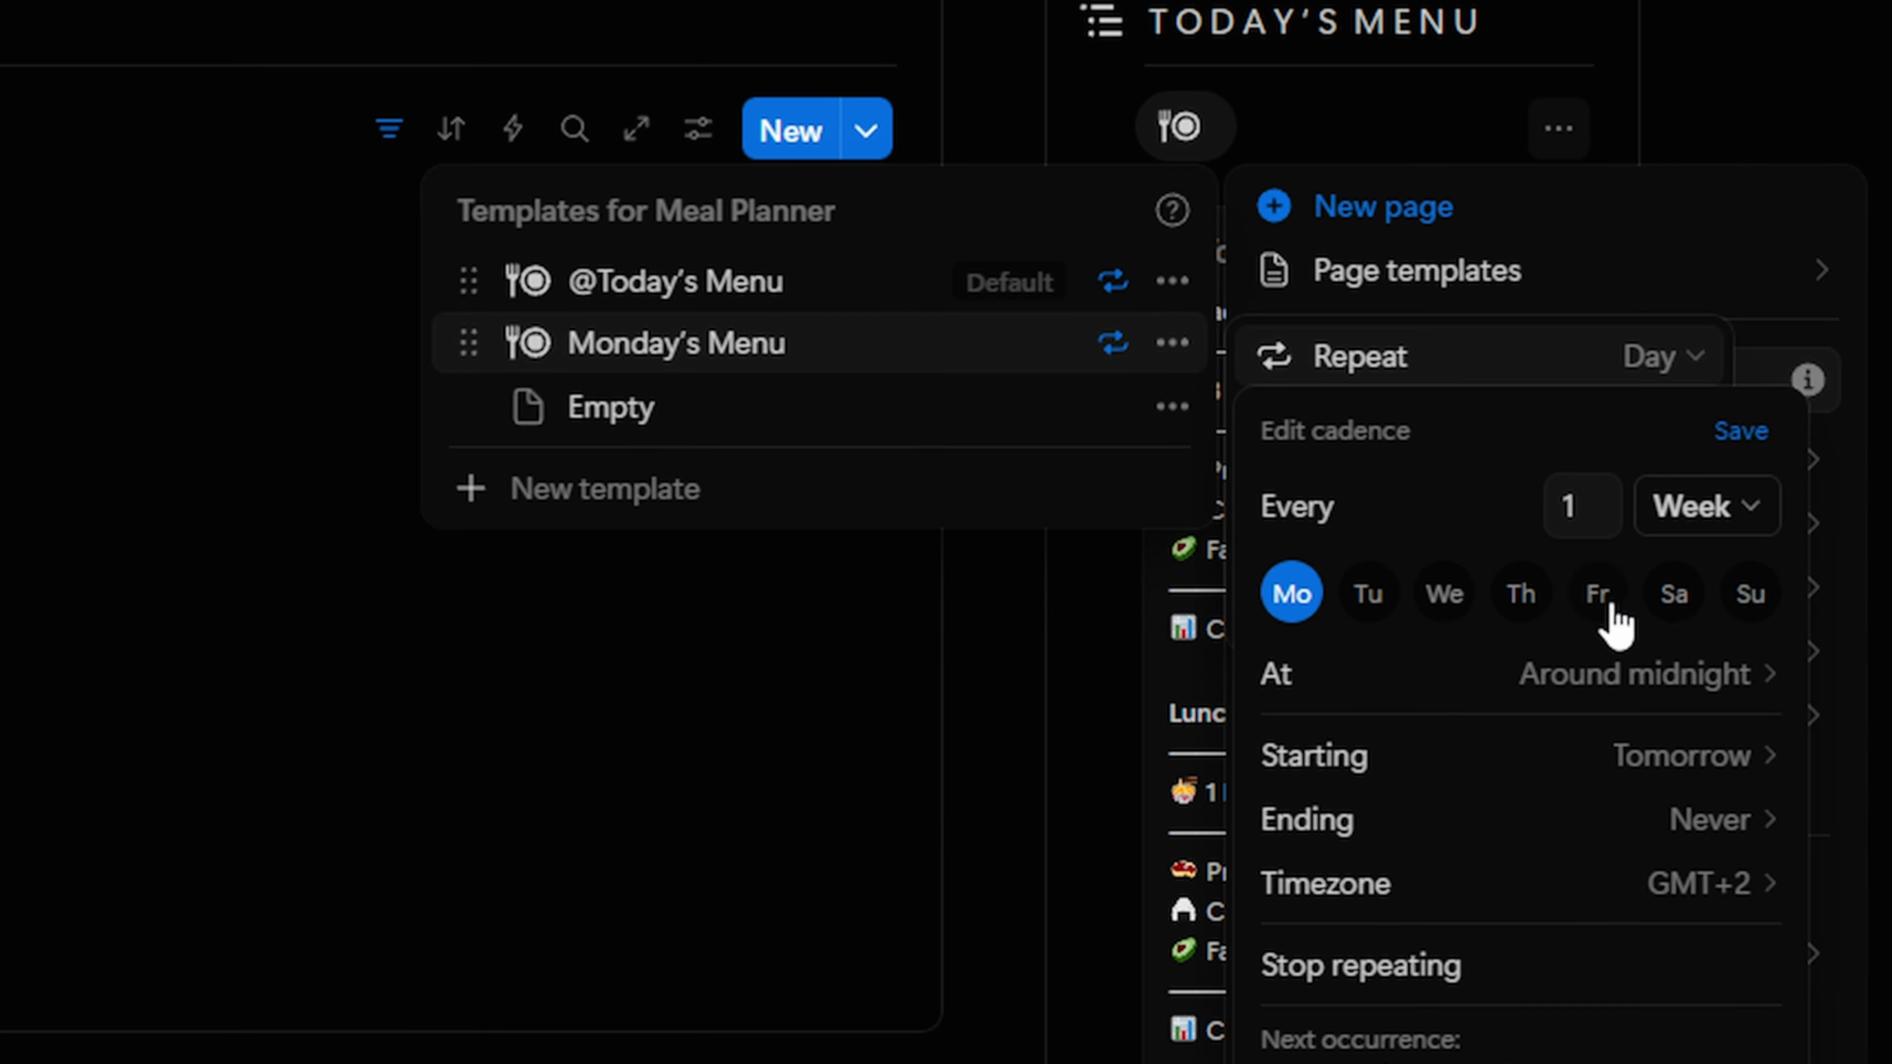
left_click(1739, 430)
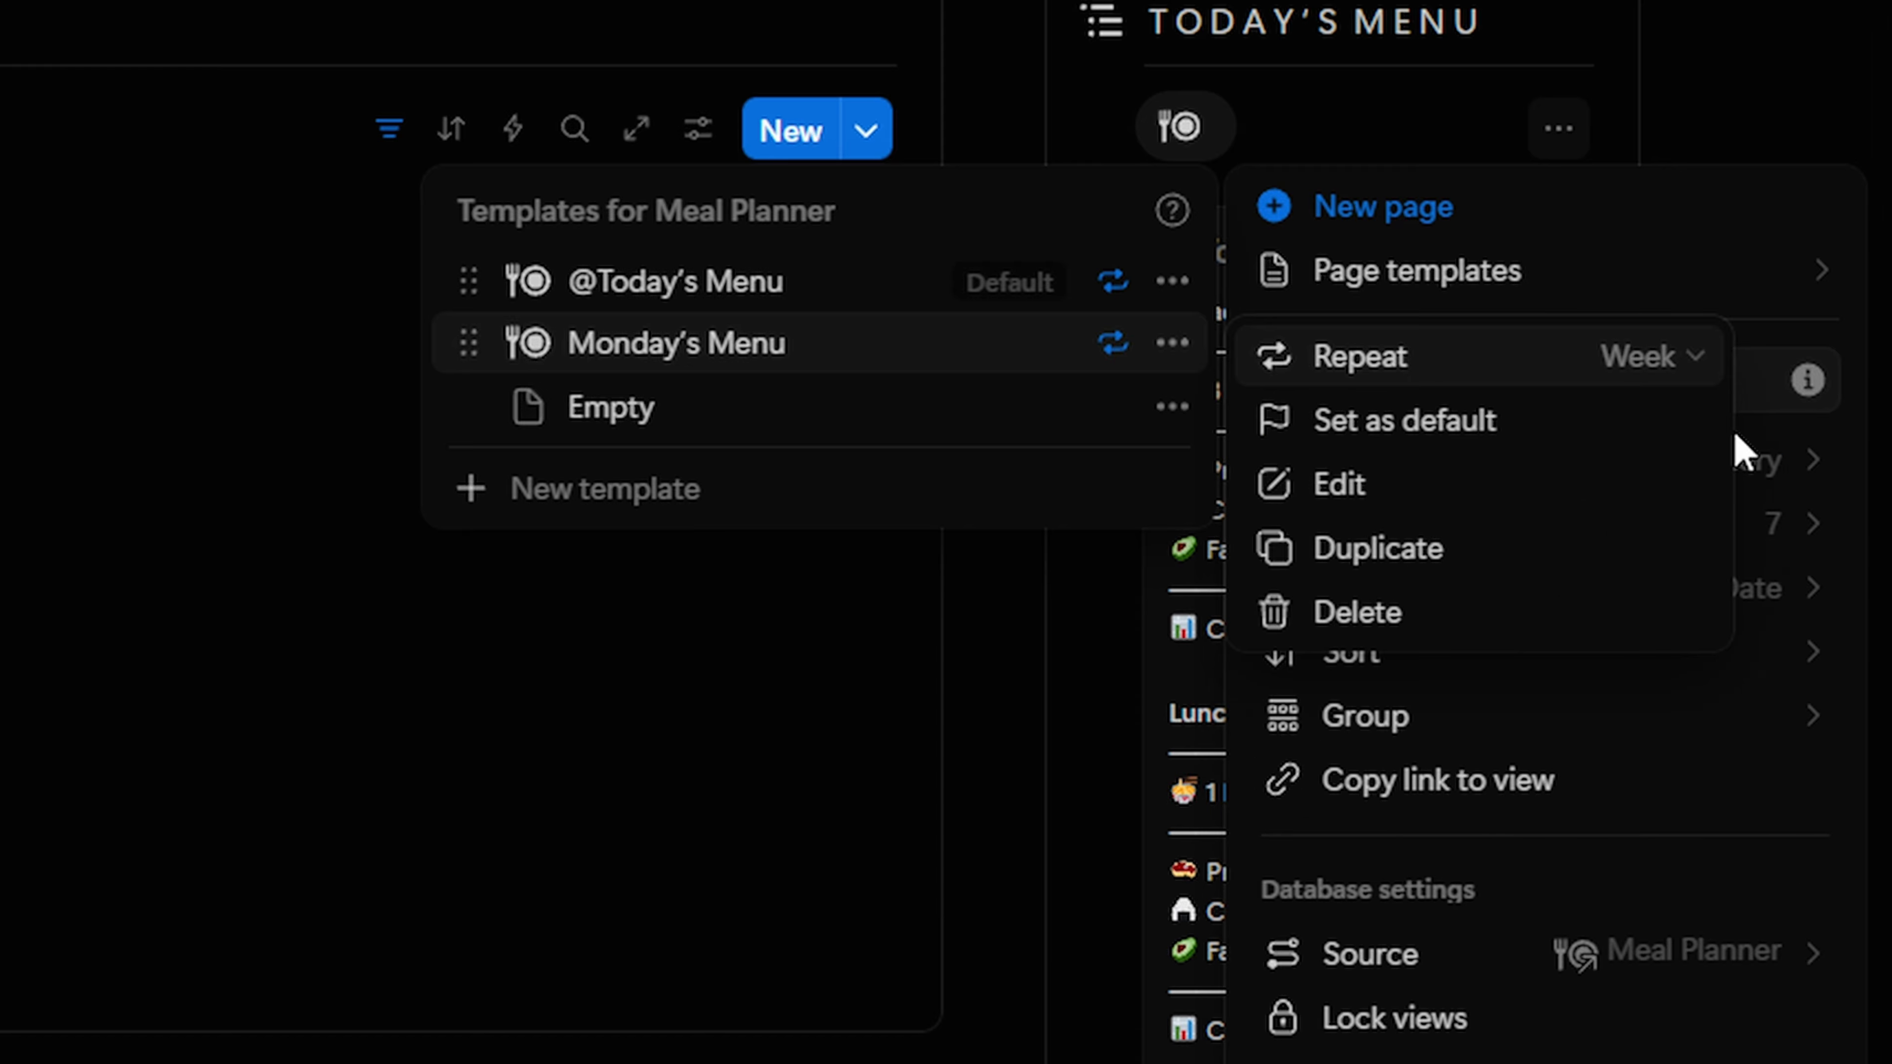
key("Escape")
Step: Mark Maple Syrup as to buy in the dashboard's ingredients gallery
scroll(654, 547, "down", 5)
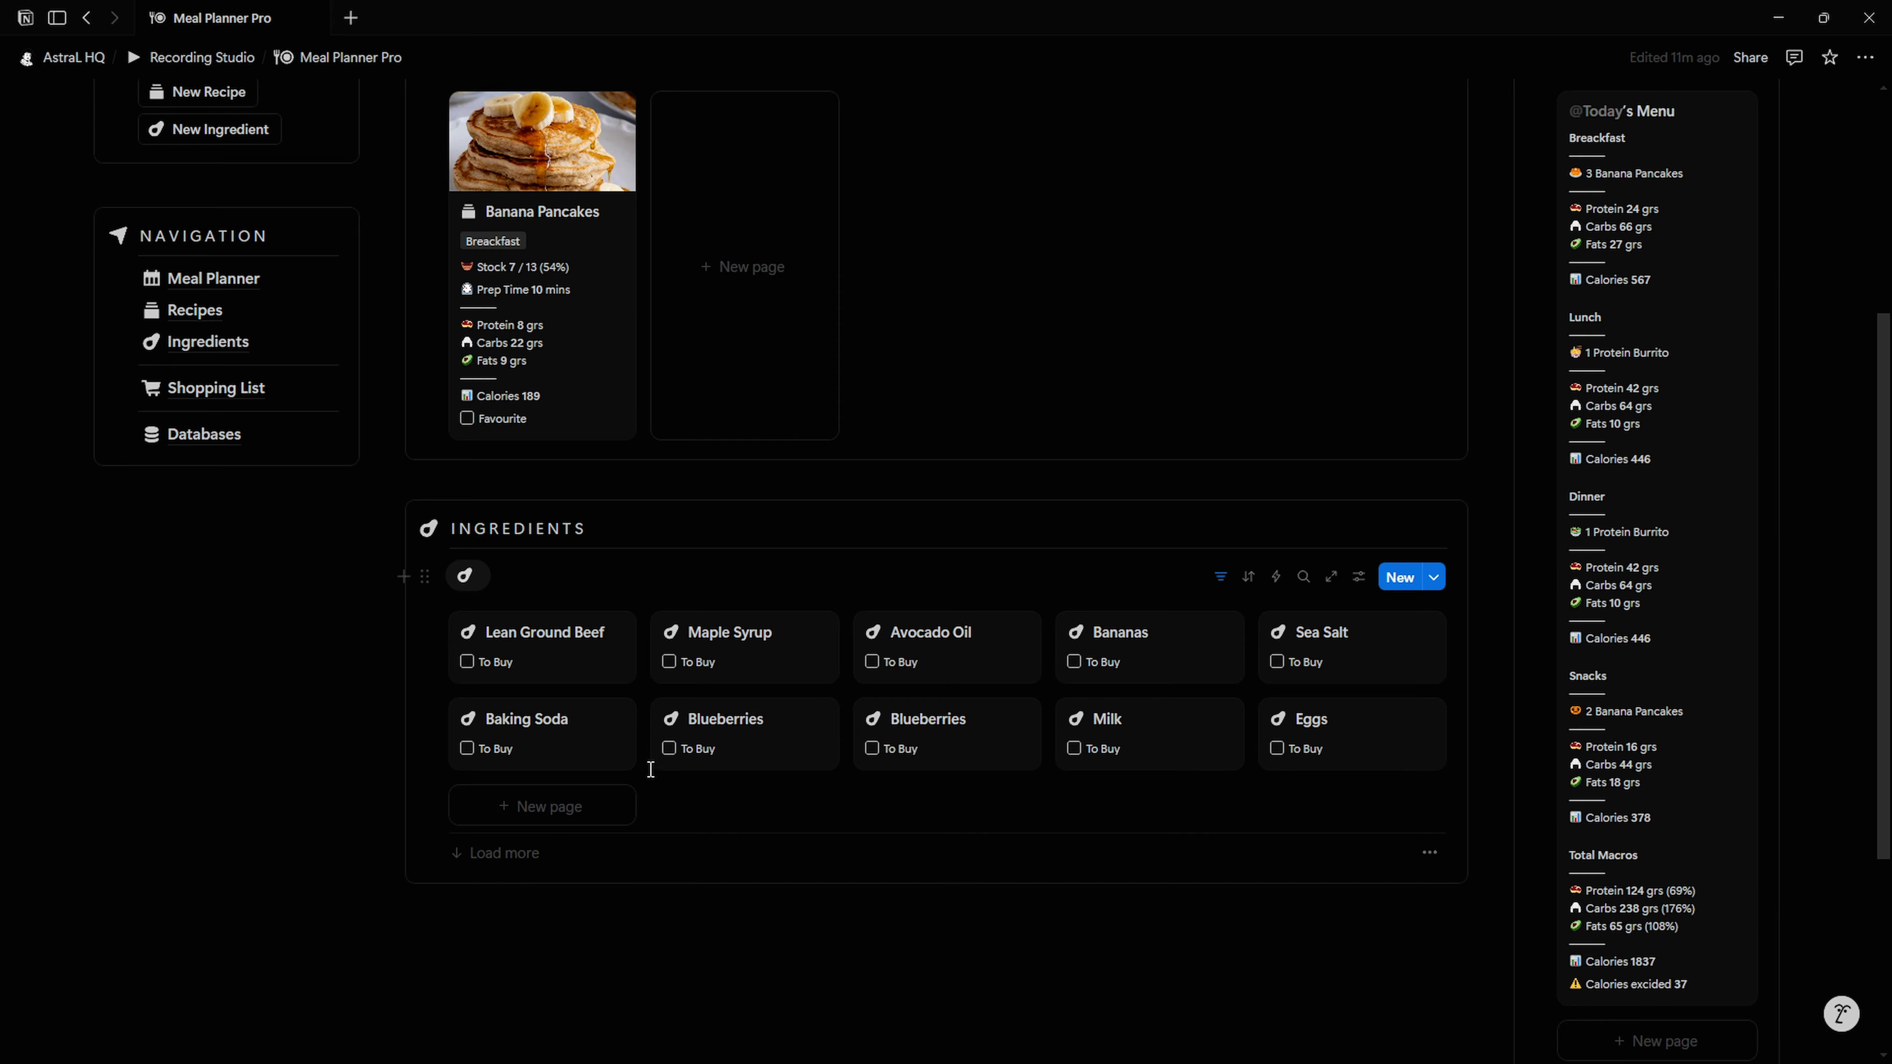
scroll(650, 765, "up", 1)
left_click_drag(667, 778, 568, 517)
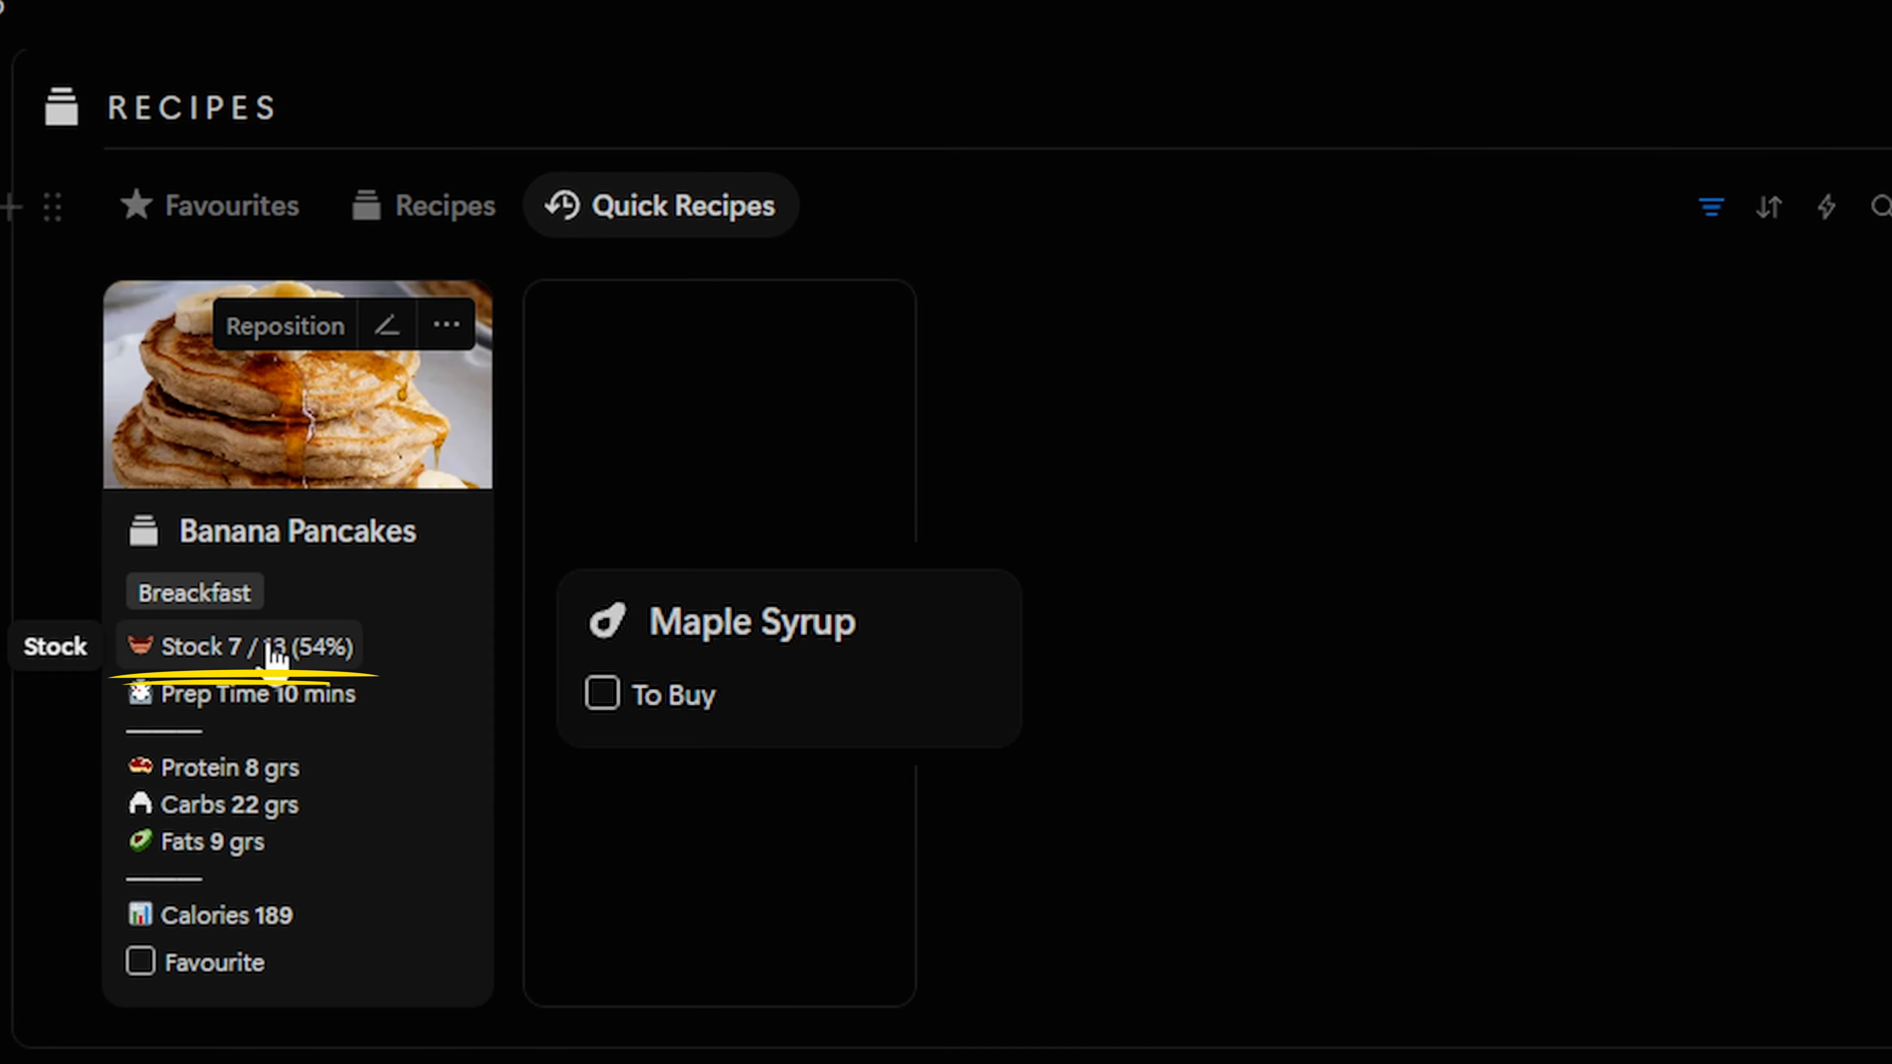
left_click(602, 694)
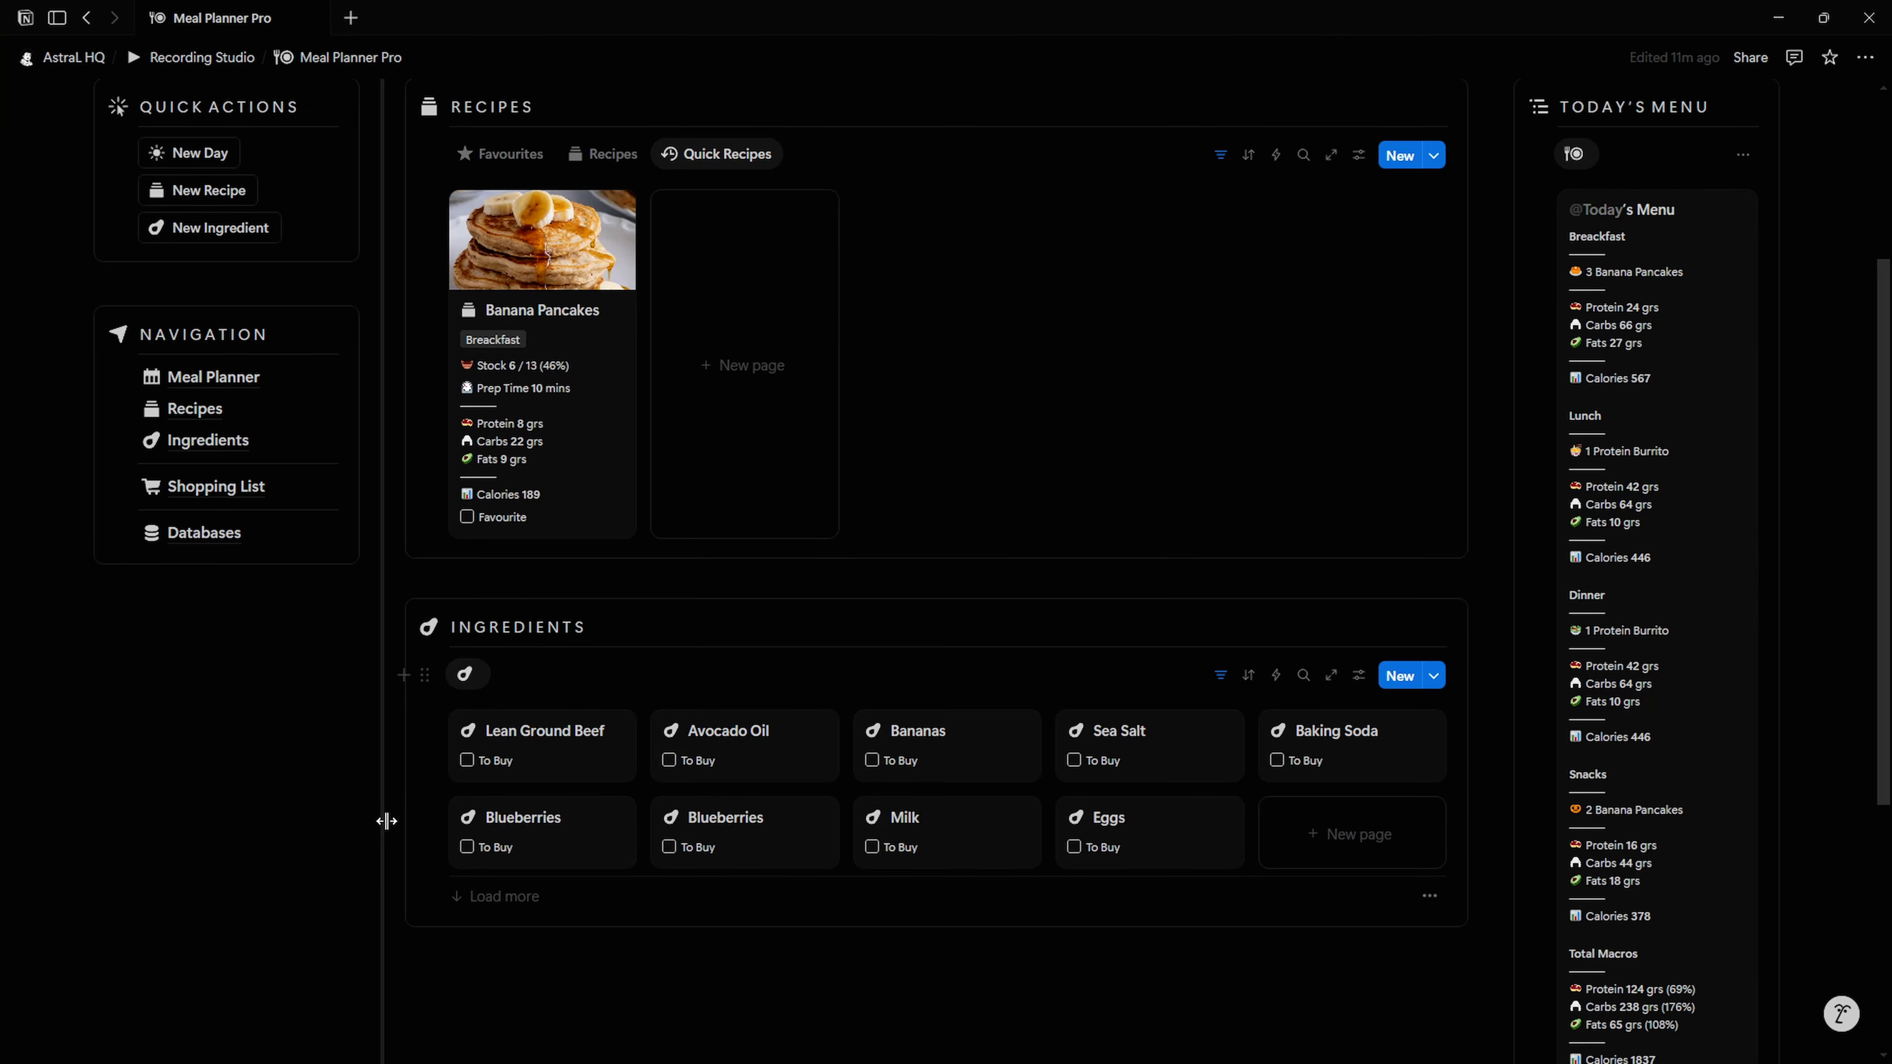
scroll(386, 541, "up", 2)
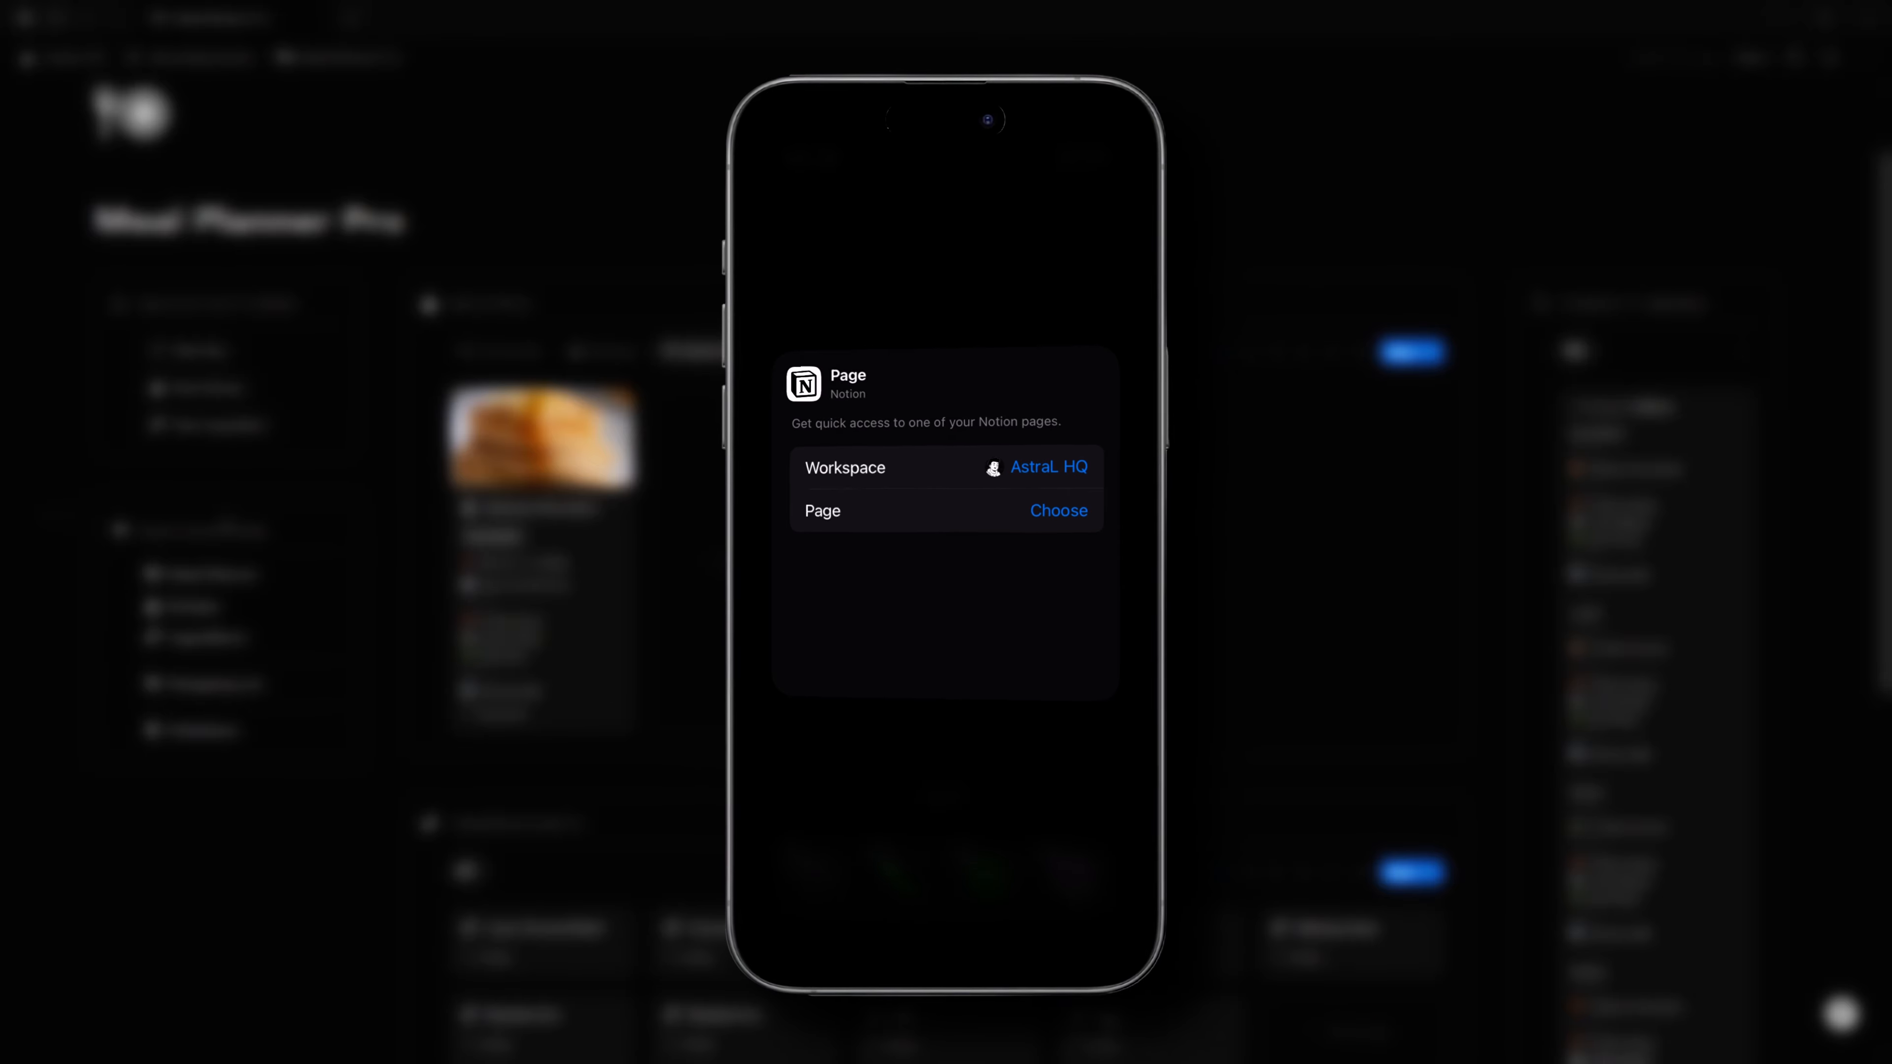
Step: On the phone, search for "Shopping" in the Notion page widget's settings and choose Shopping List as its page
left_click(915, 638)
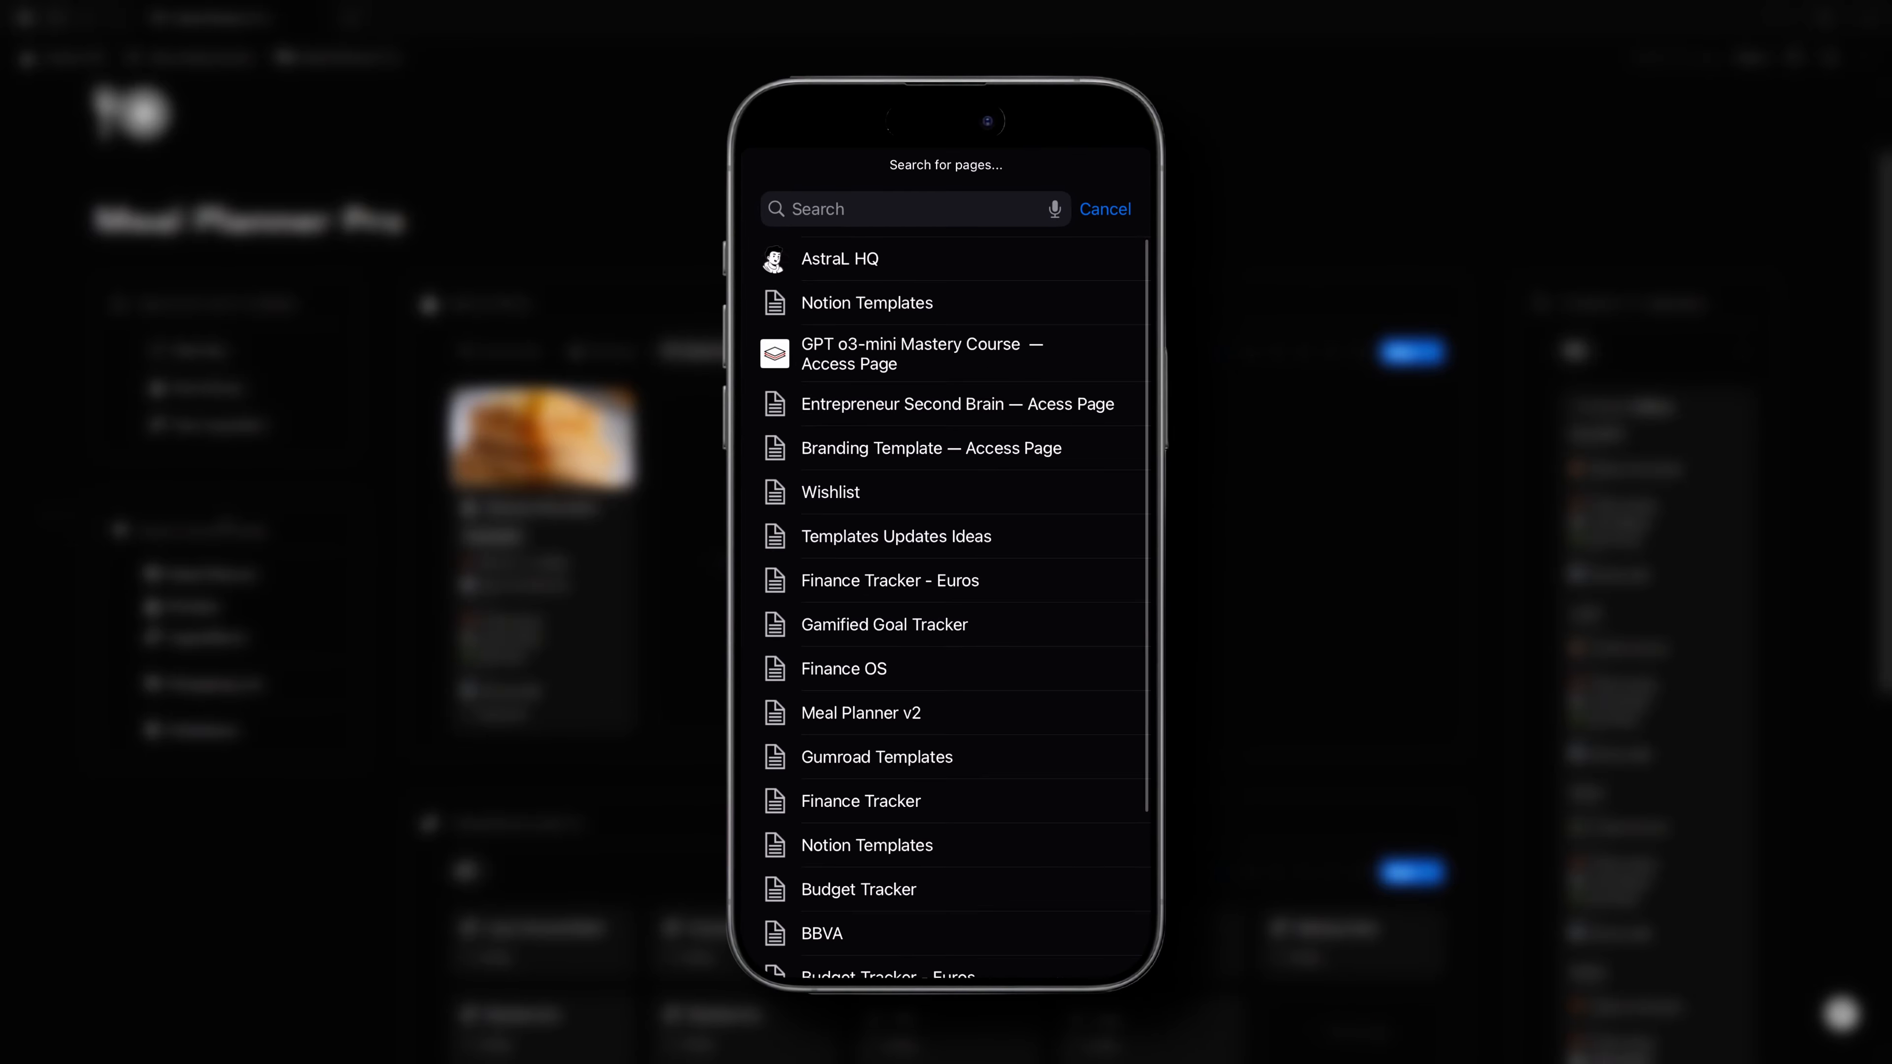
type("Sho")
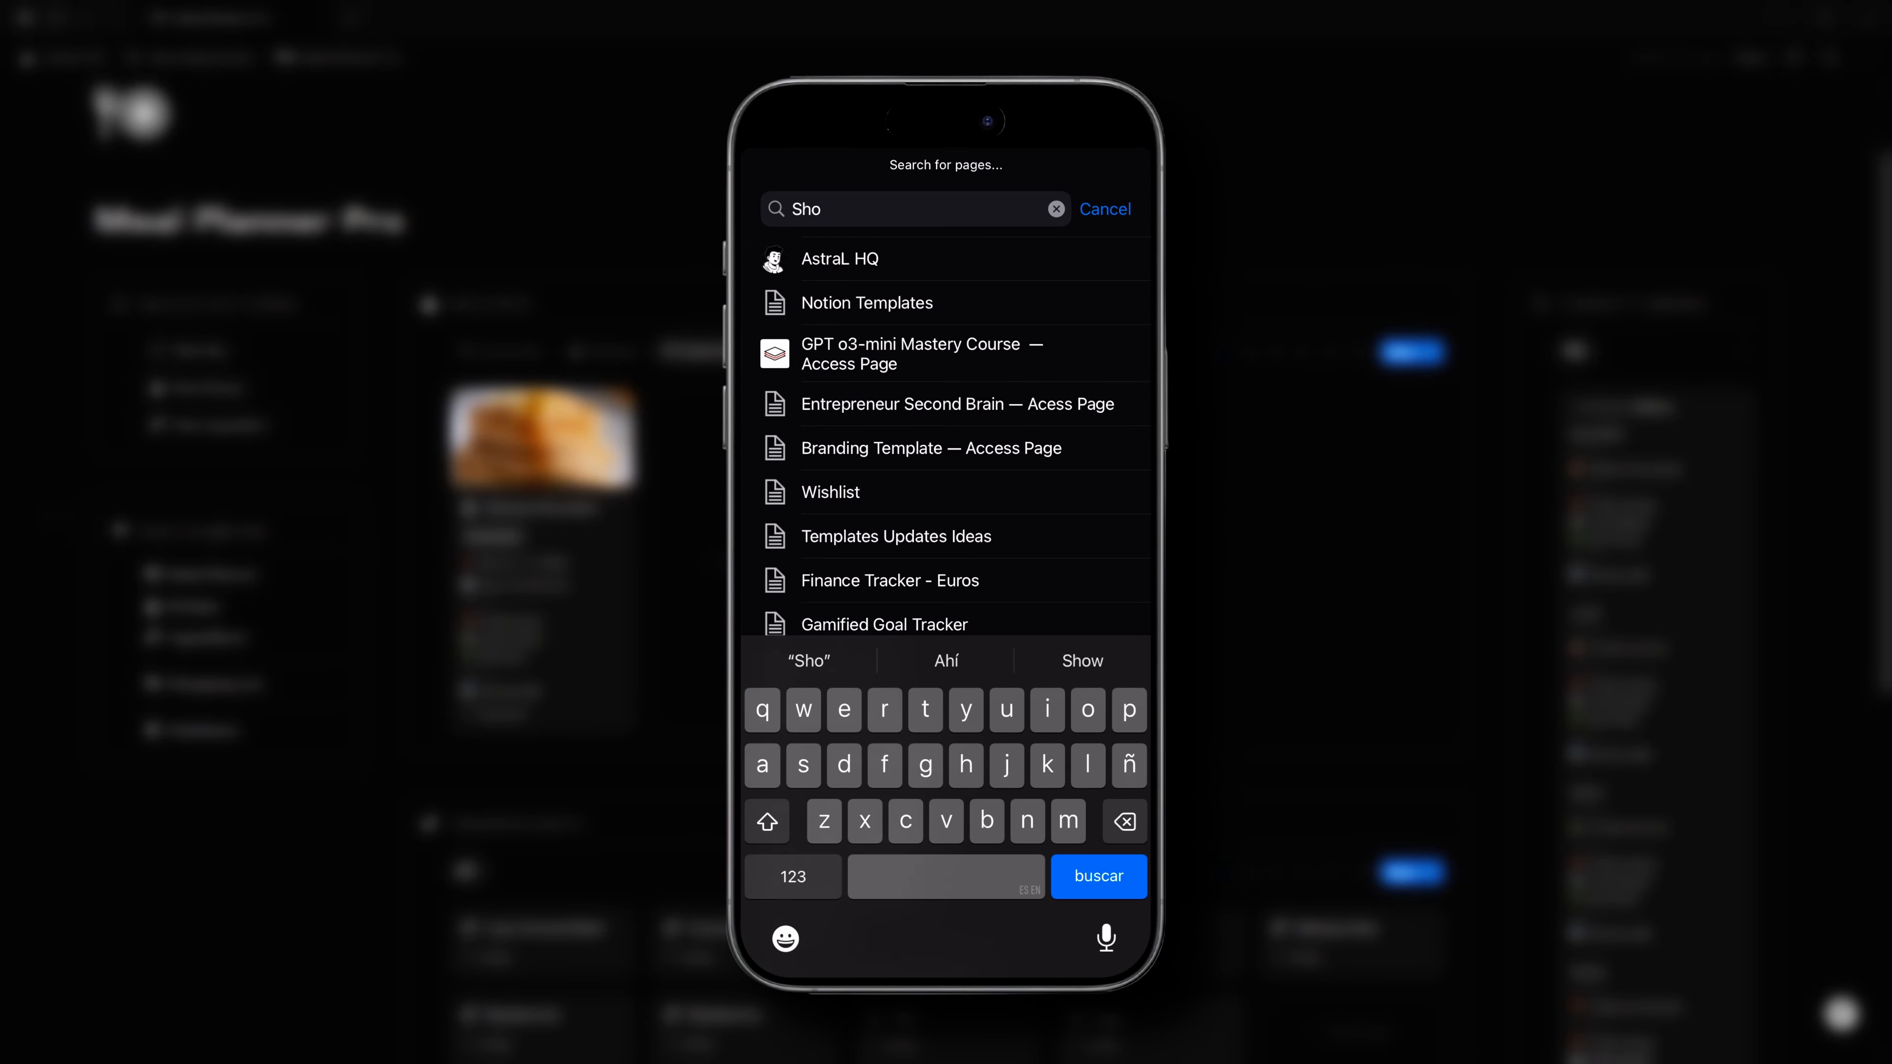
type("pping")
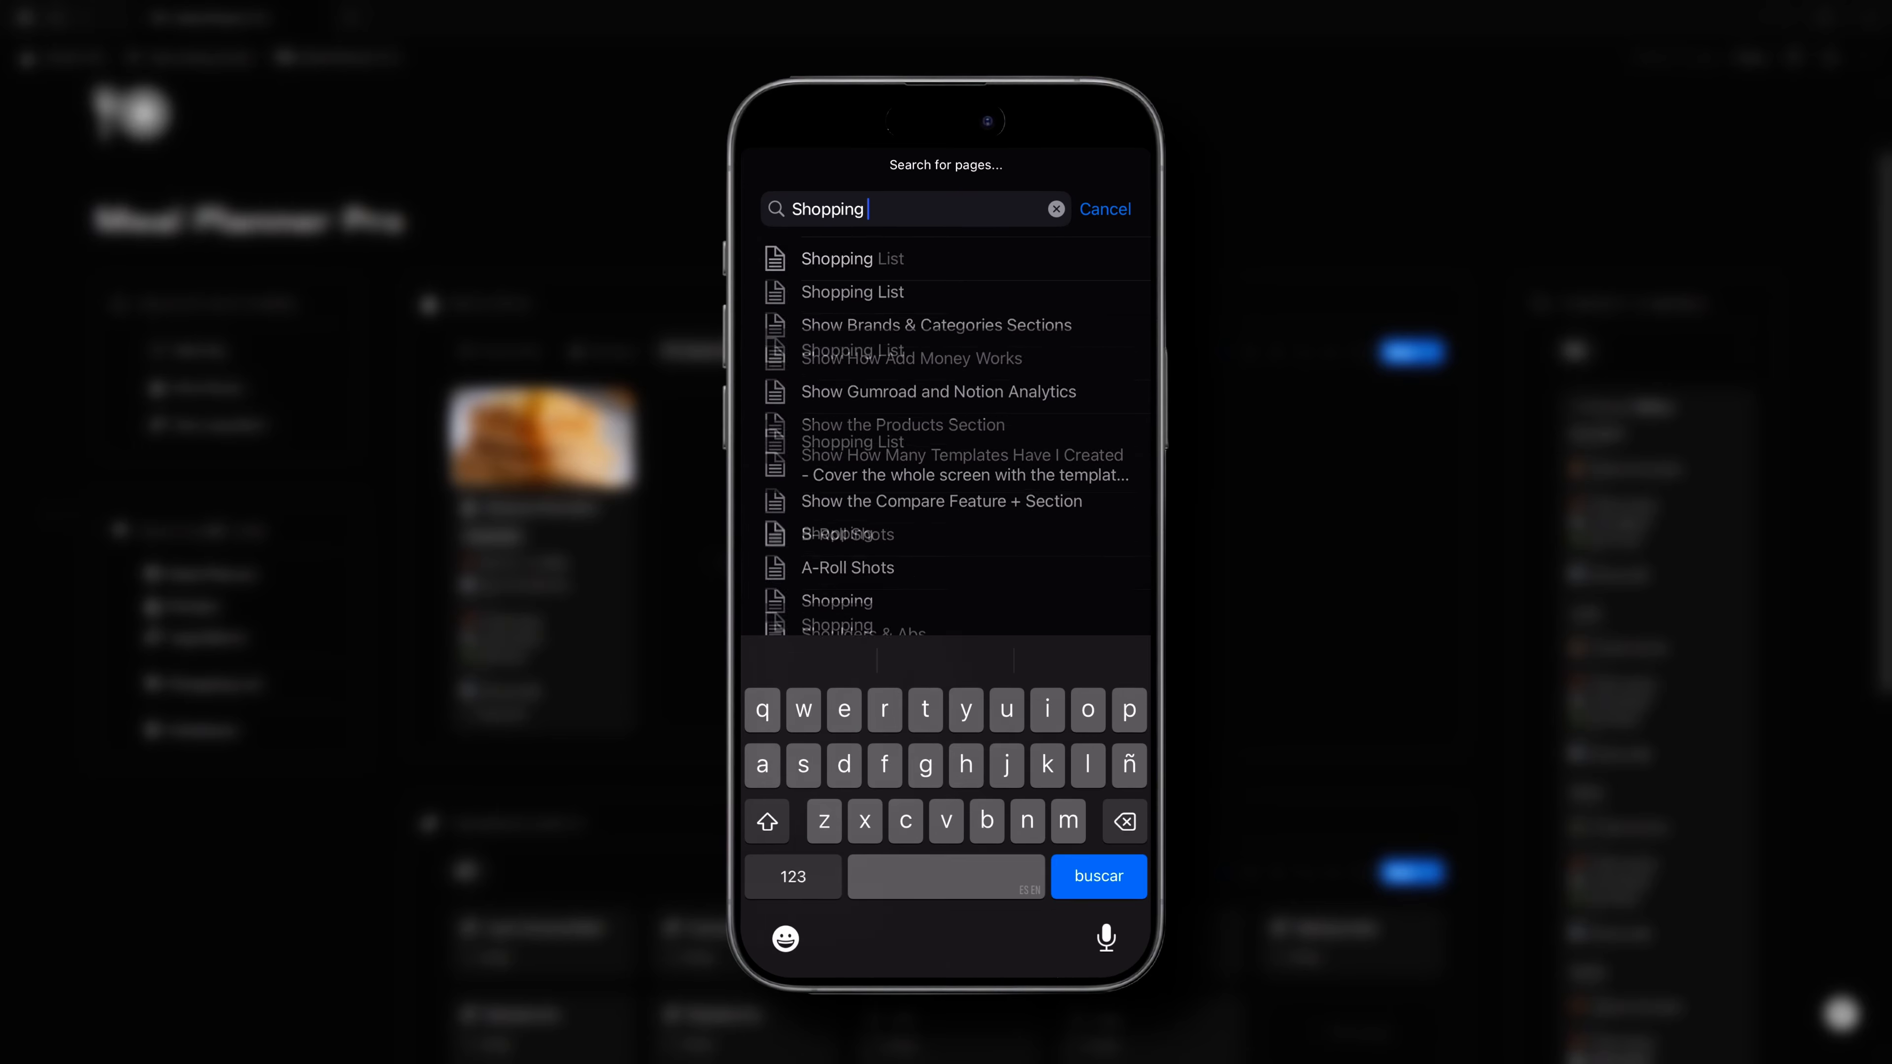
left_click(852, 302)
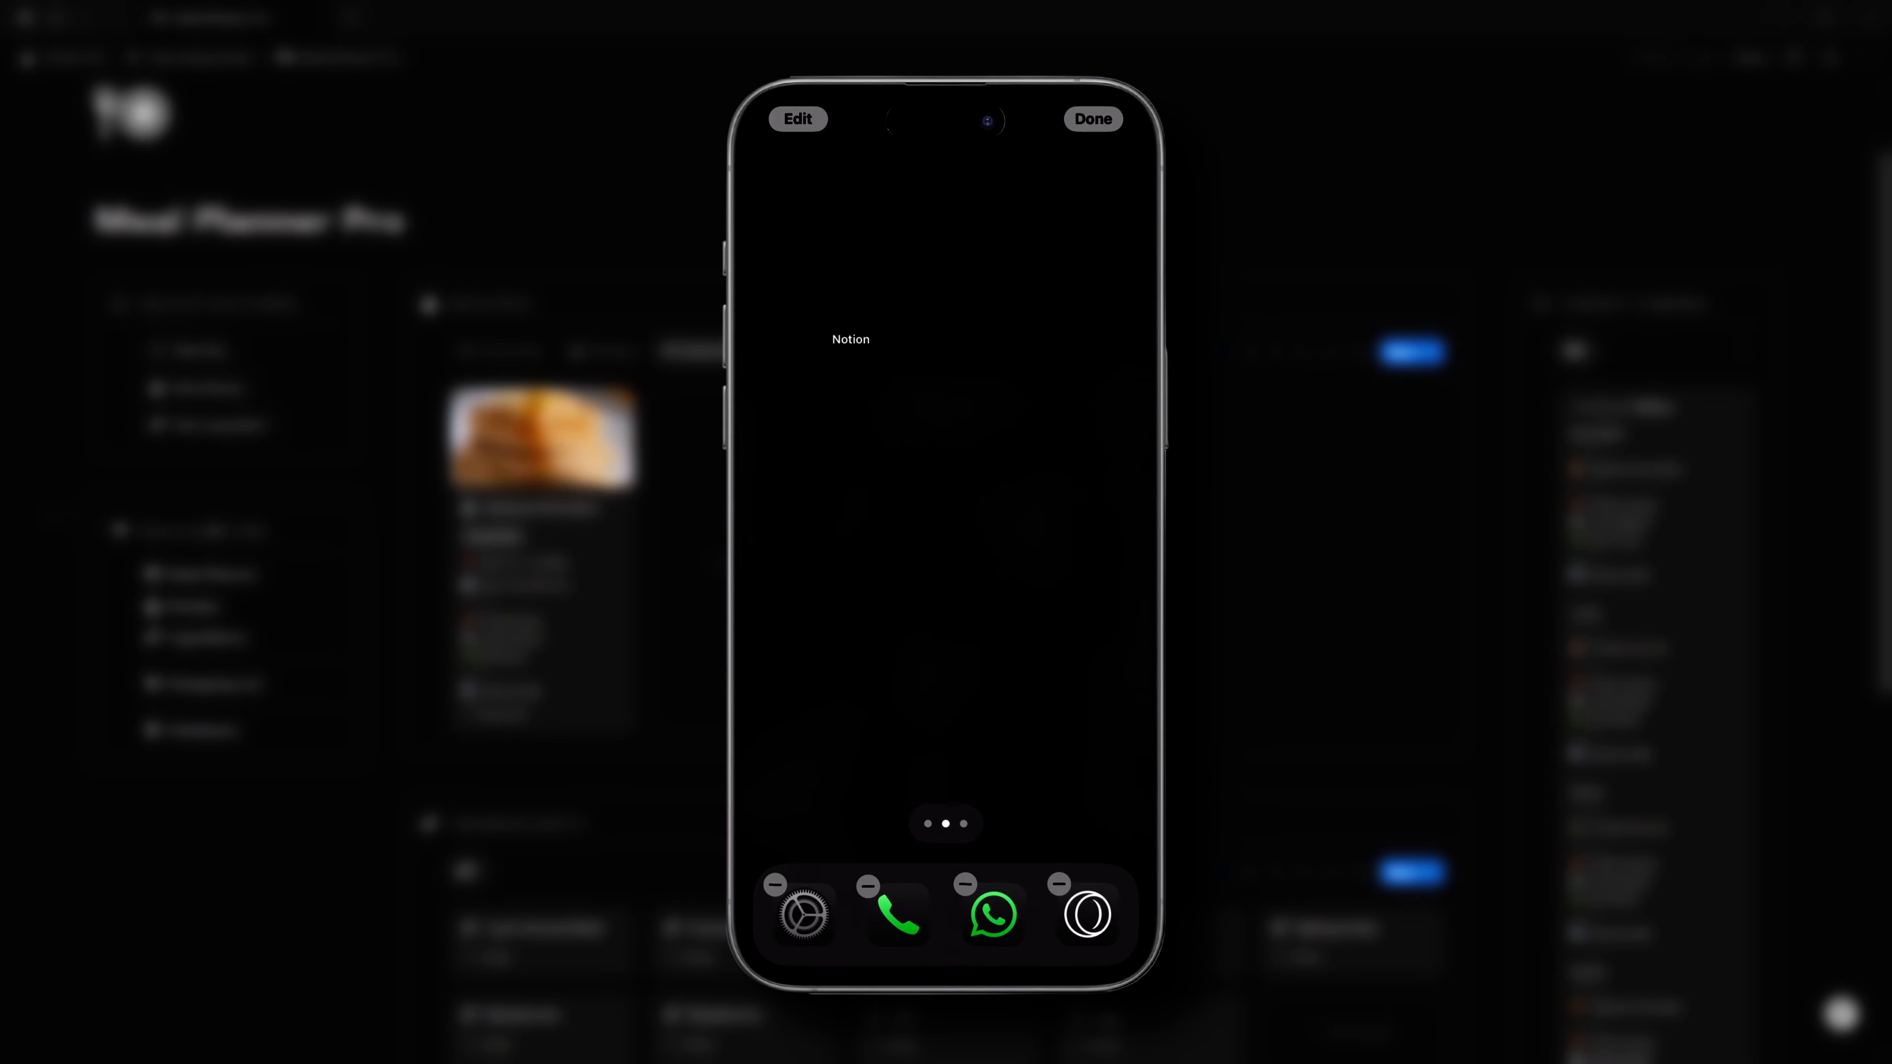
Step: Open the Shopping List from the phone's home screen widget and read through the items grouped by store
left_click(850, 245)
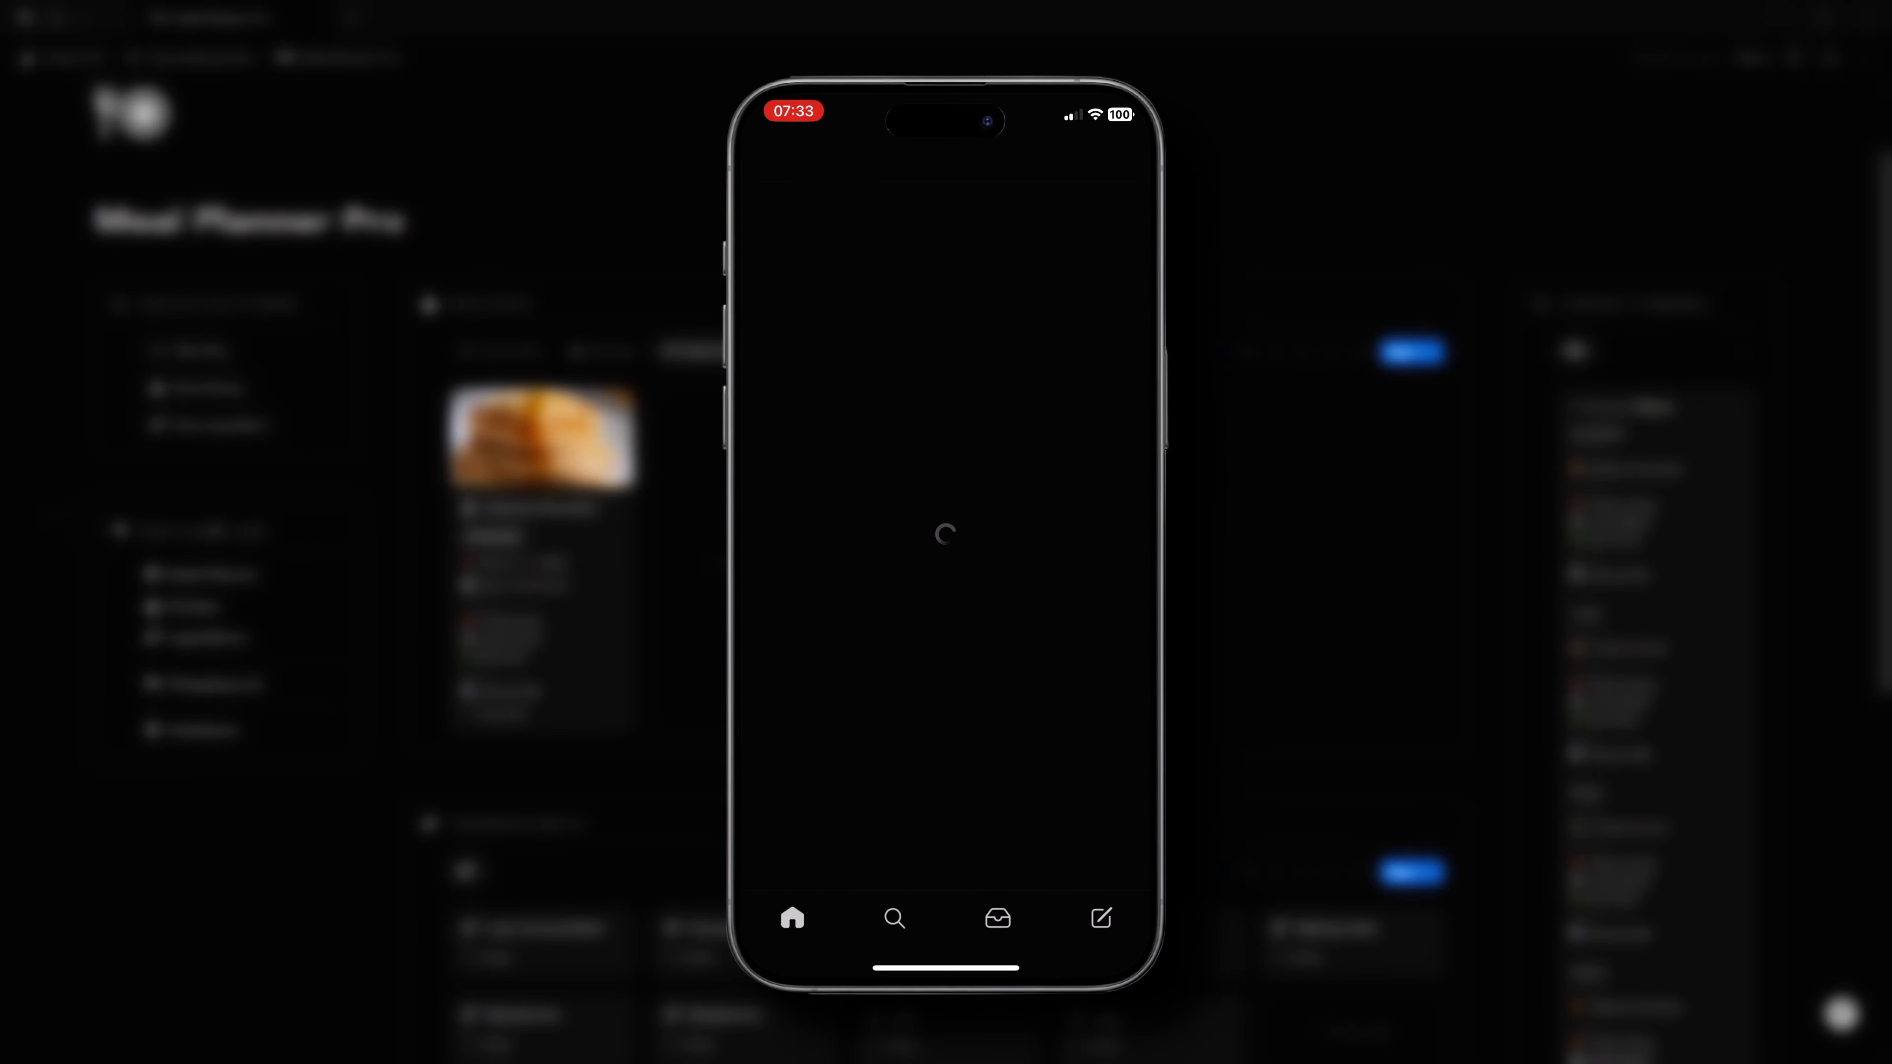
scroll(946, 581, "down", 2)
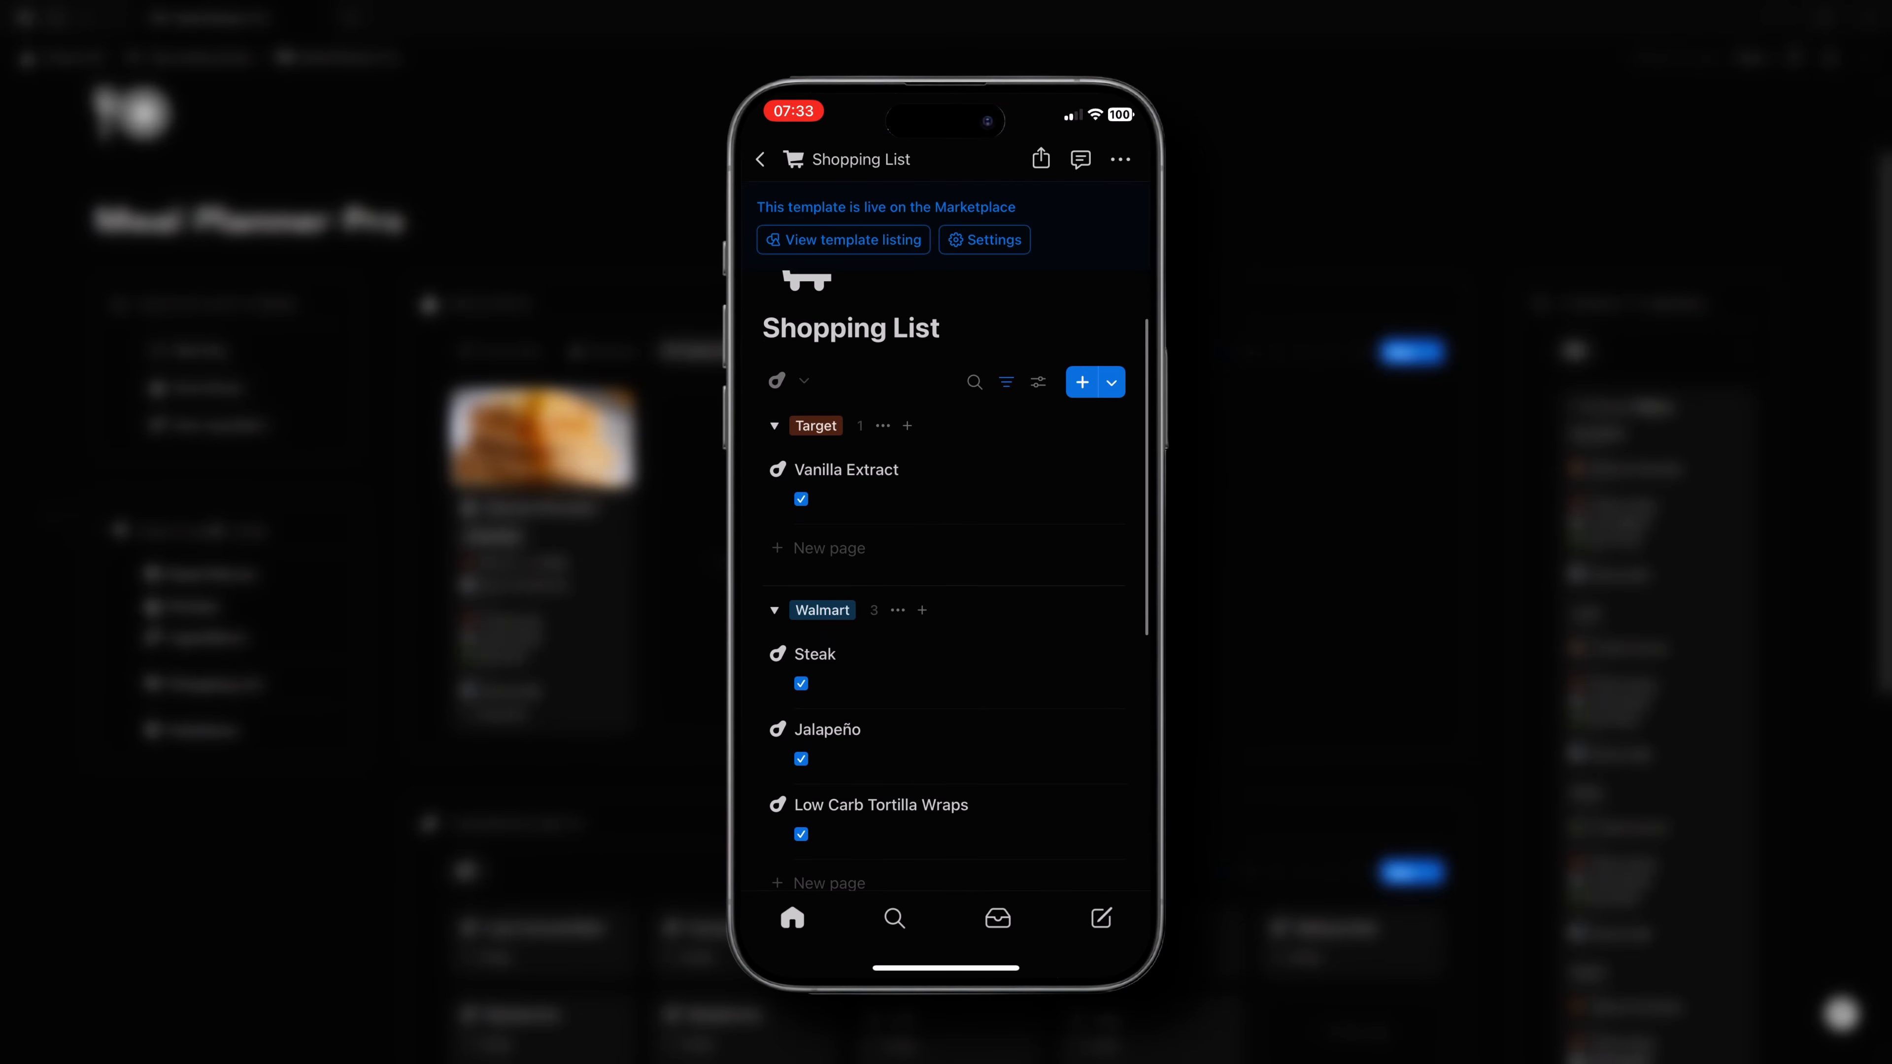
scroll(946, 581, "down", 5)
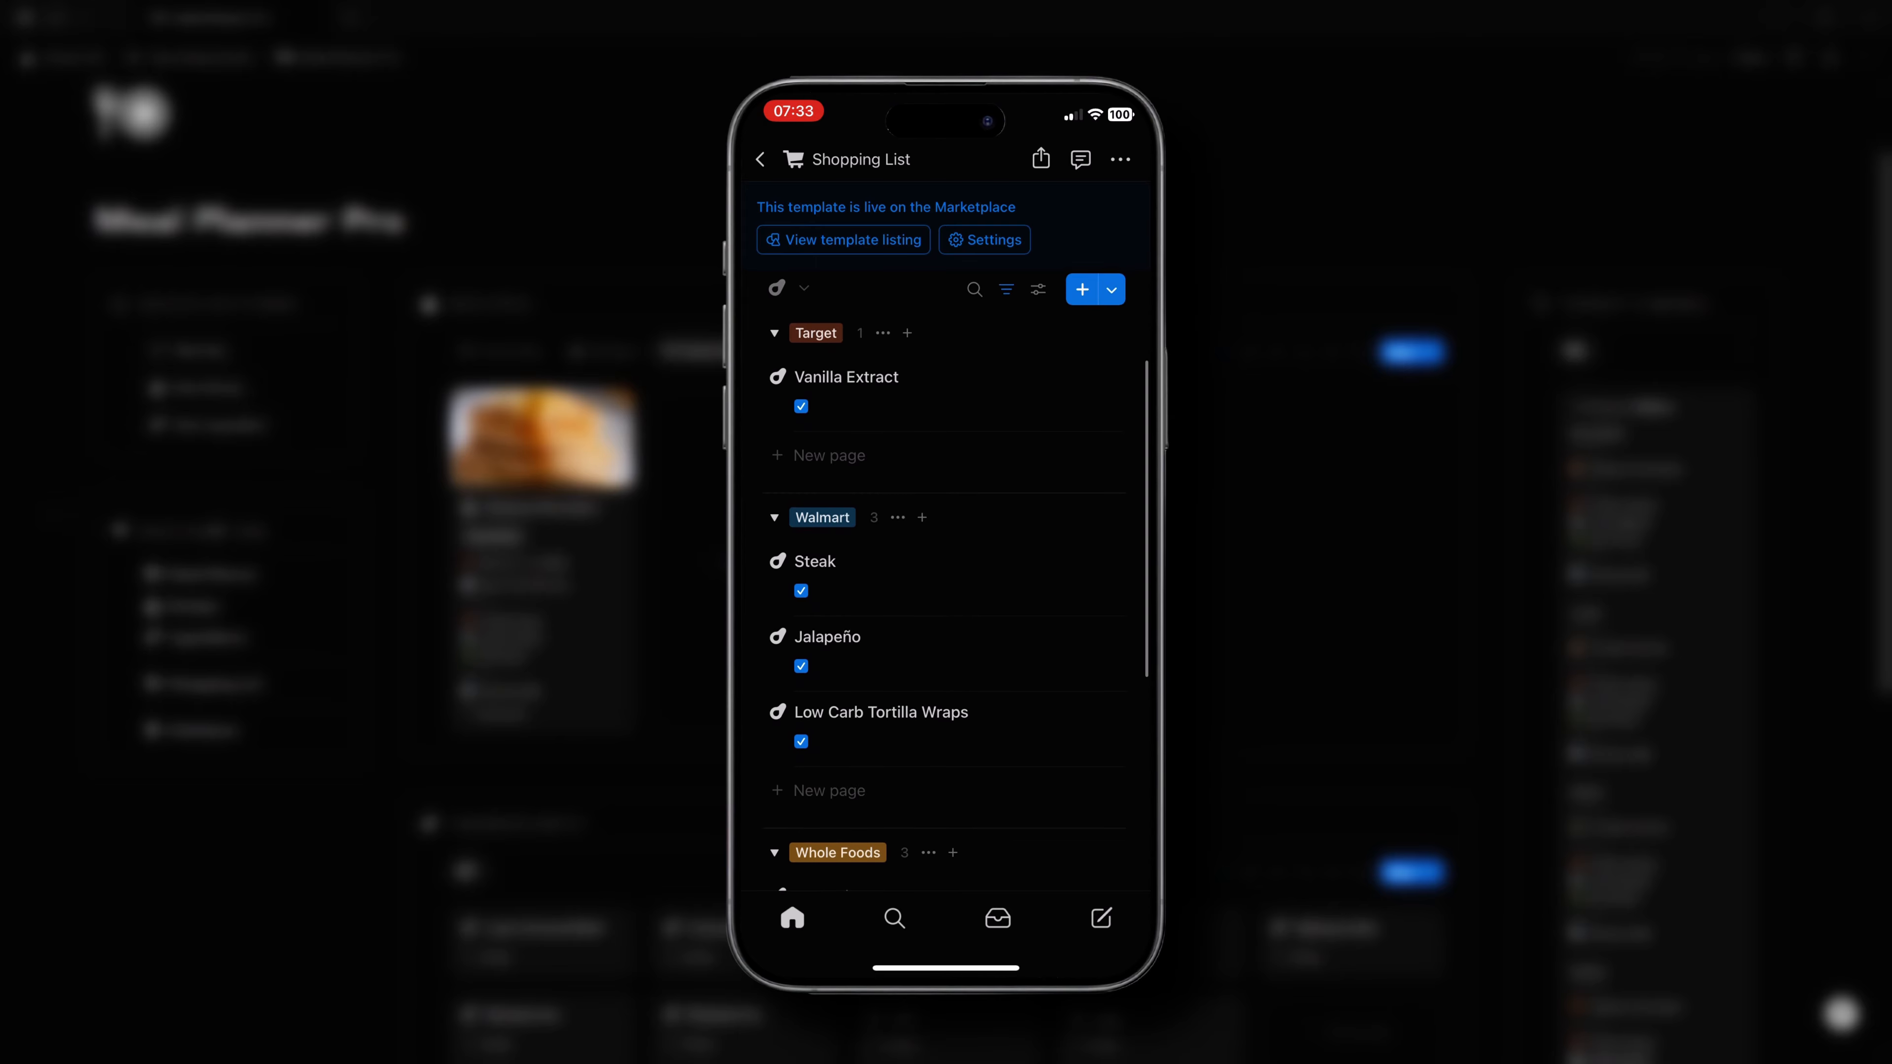
scroll(946, 581, "down", 5)
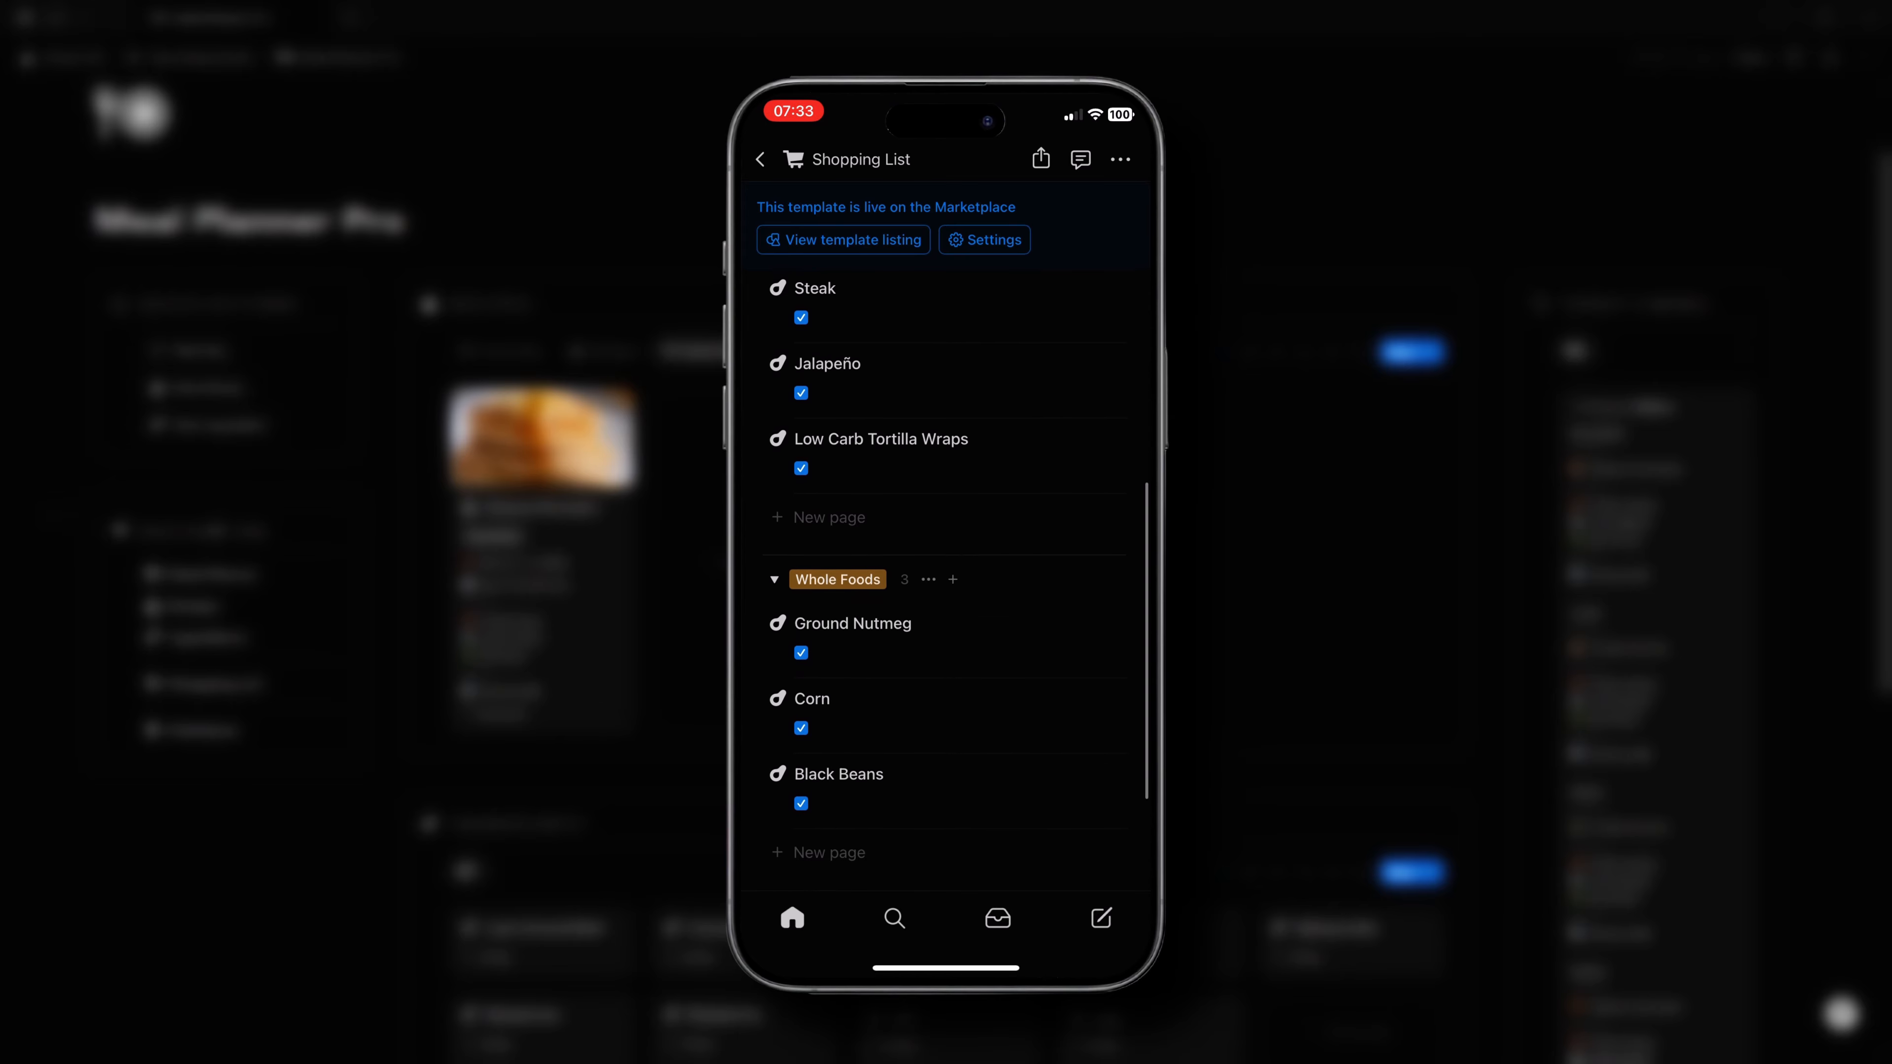
scroll(946, 581, "up", 15)
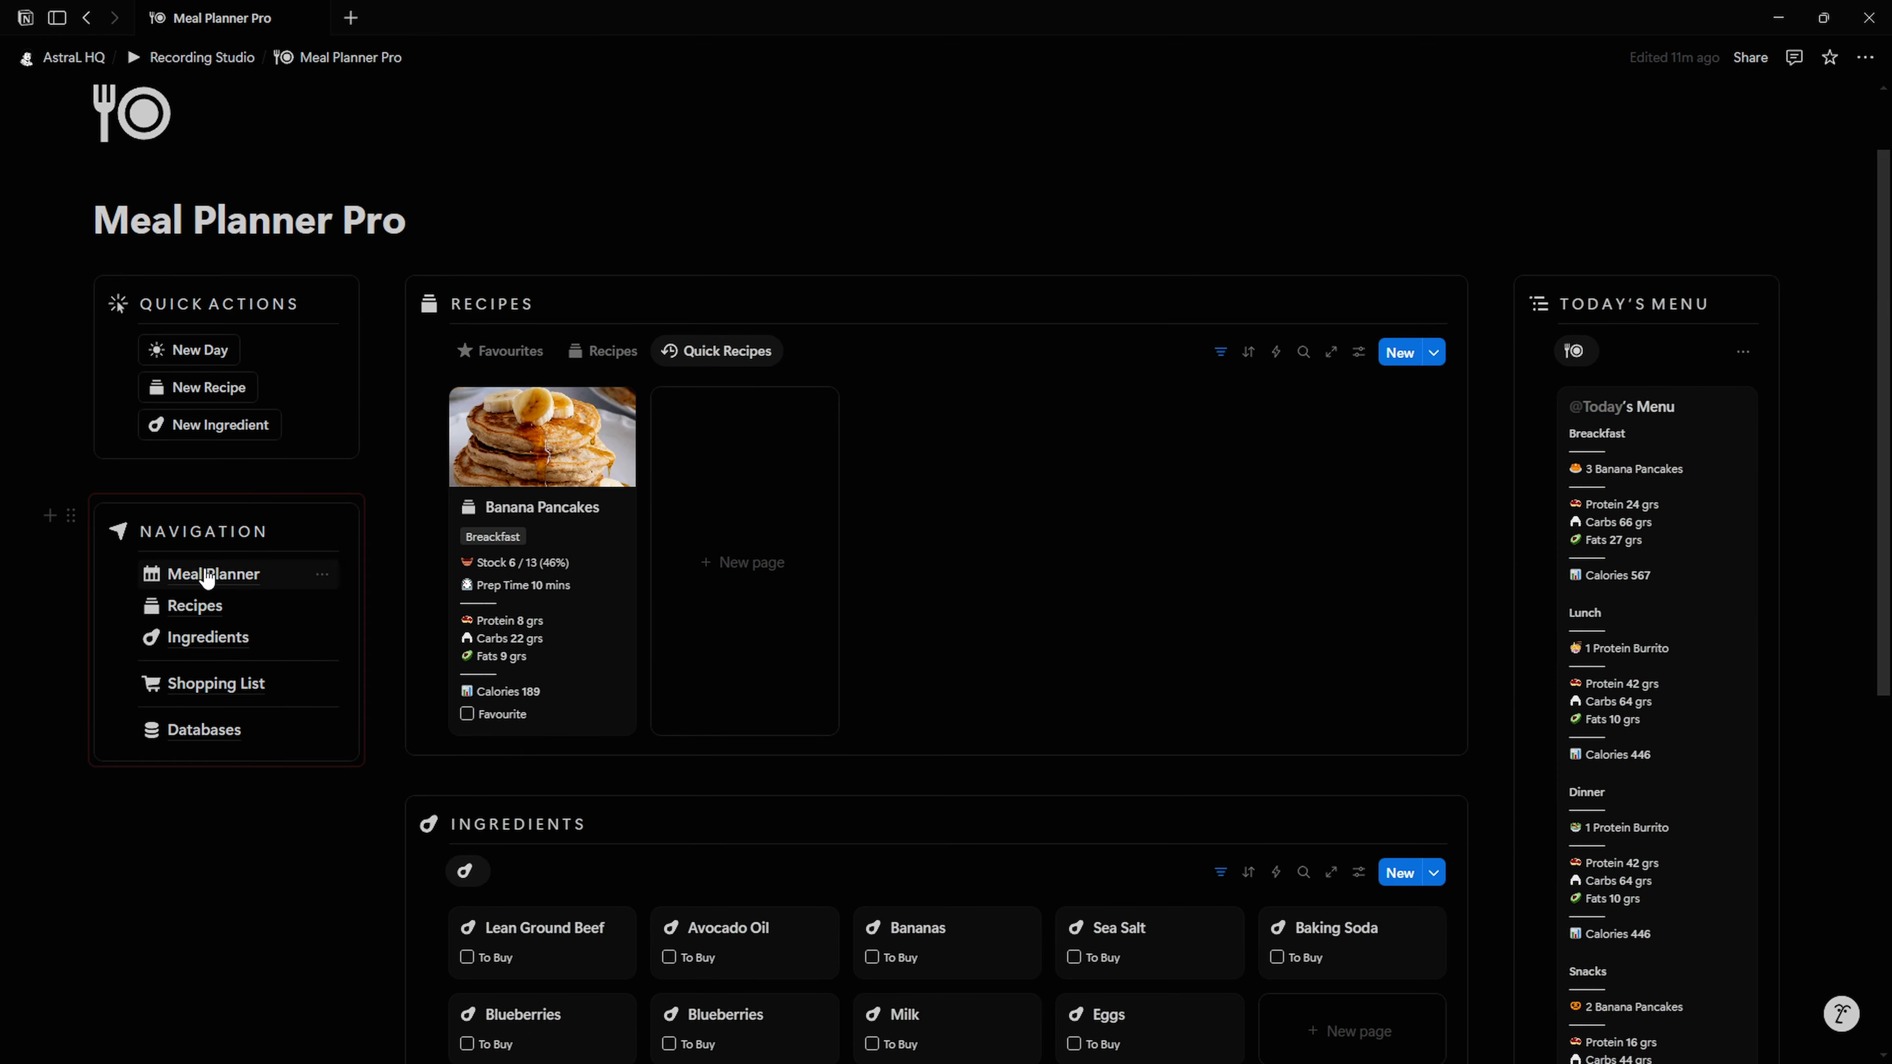
Step: Go to the Meal Planner page on the desktop and look through the meal calendar's Weekly Planner, Monthly Planner and Meal Planner views
left_click(207, 575)
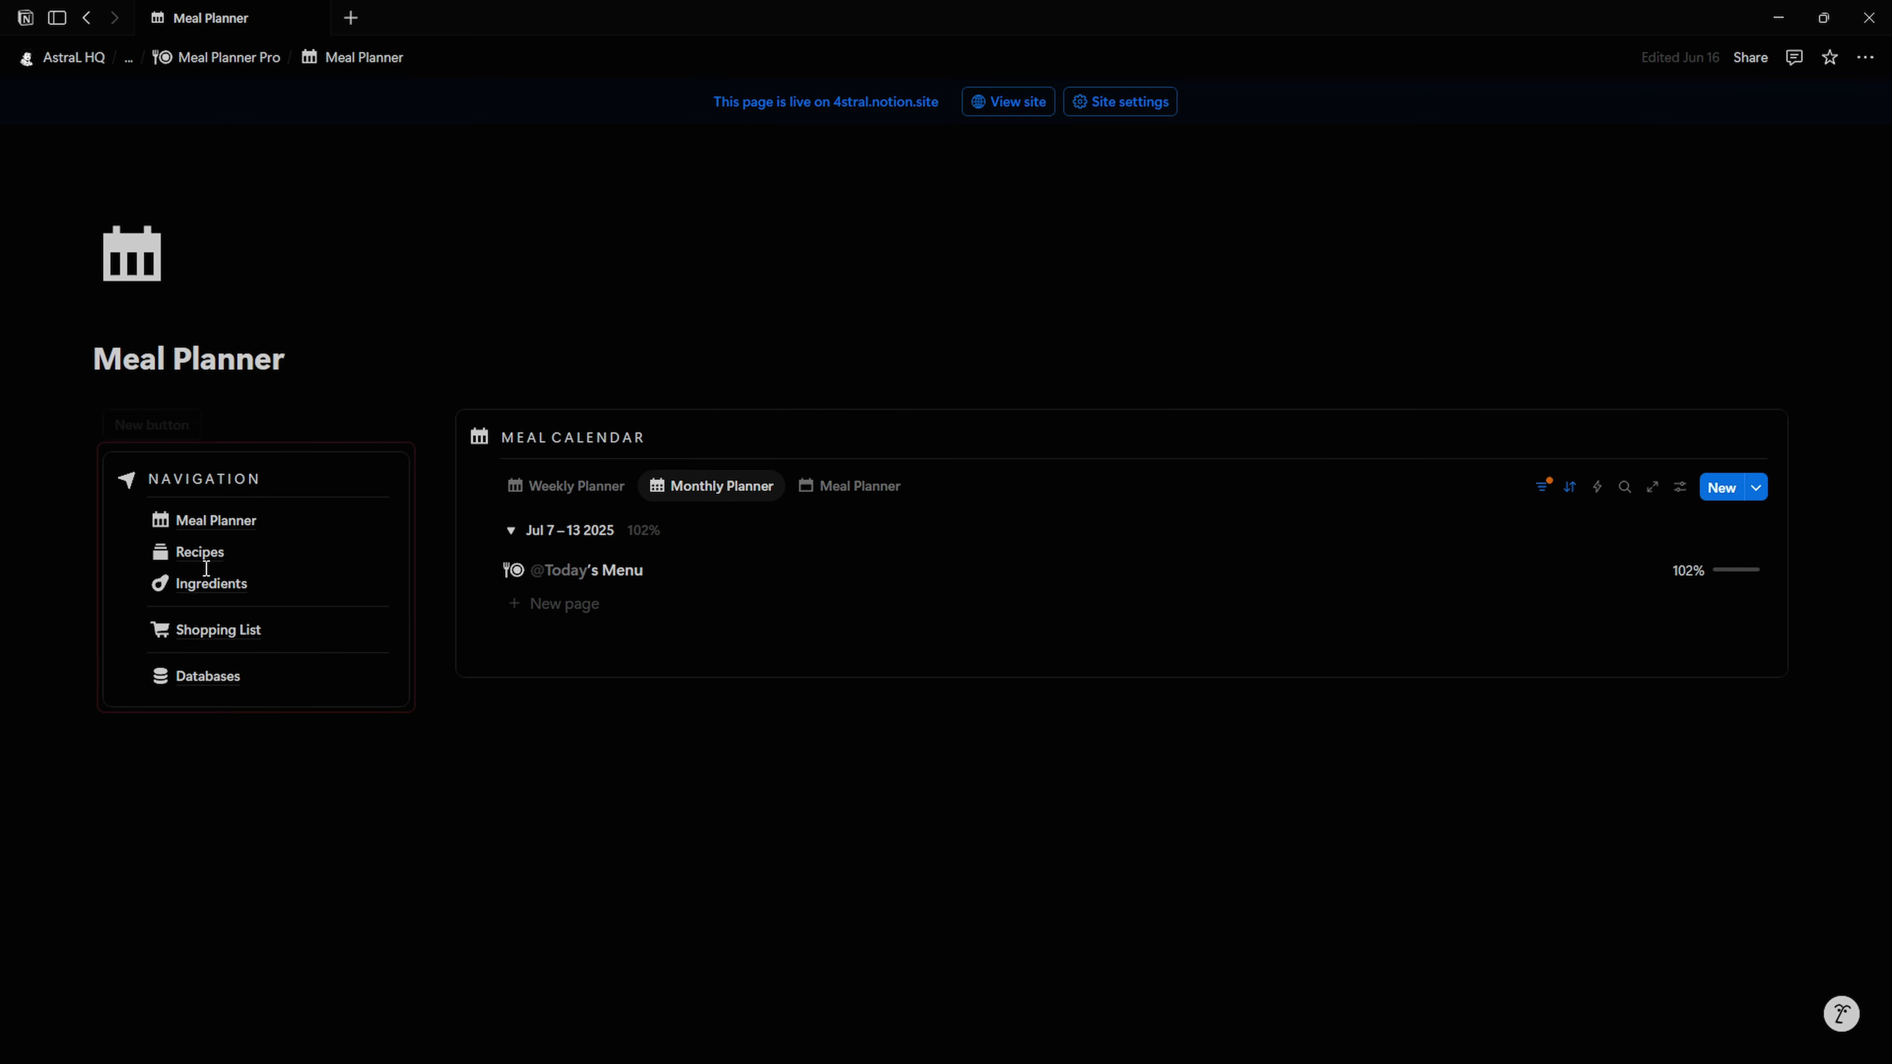
left_click(566, 493)
left_click(720, 496)
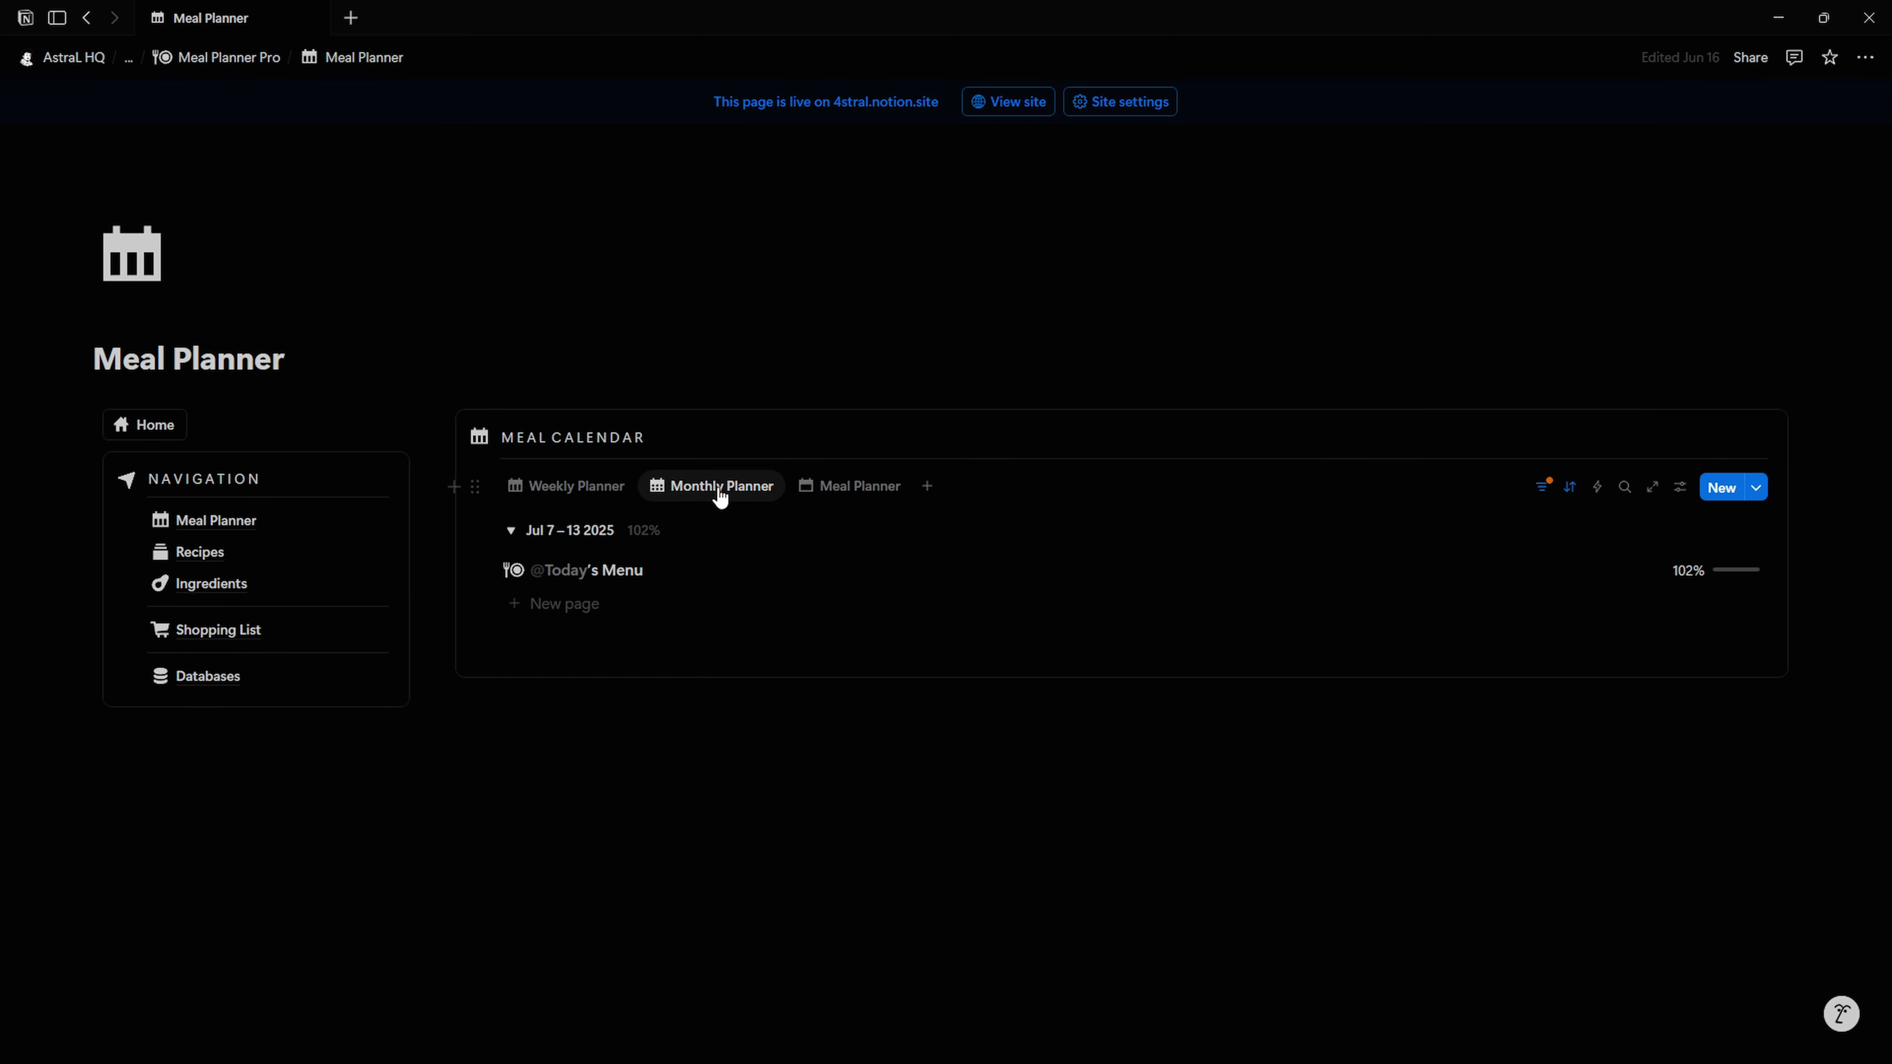
left_click(843, 491)
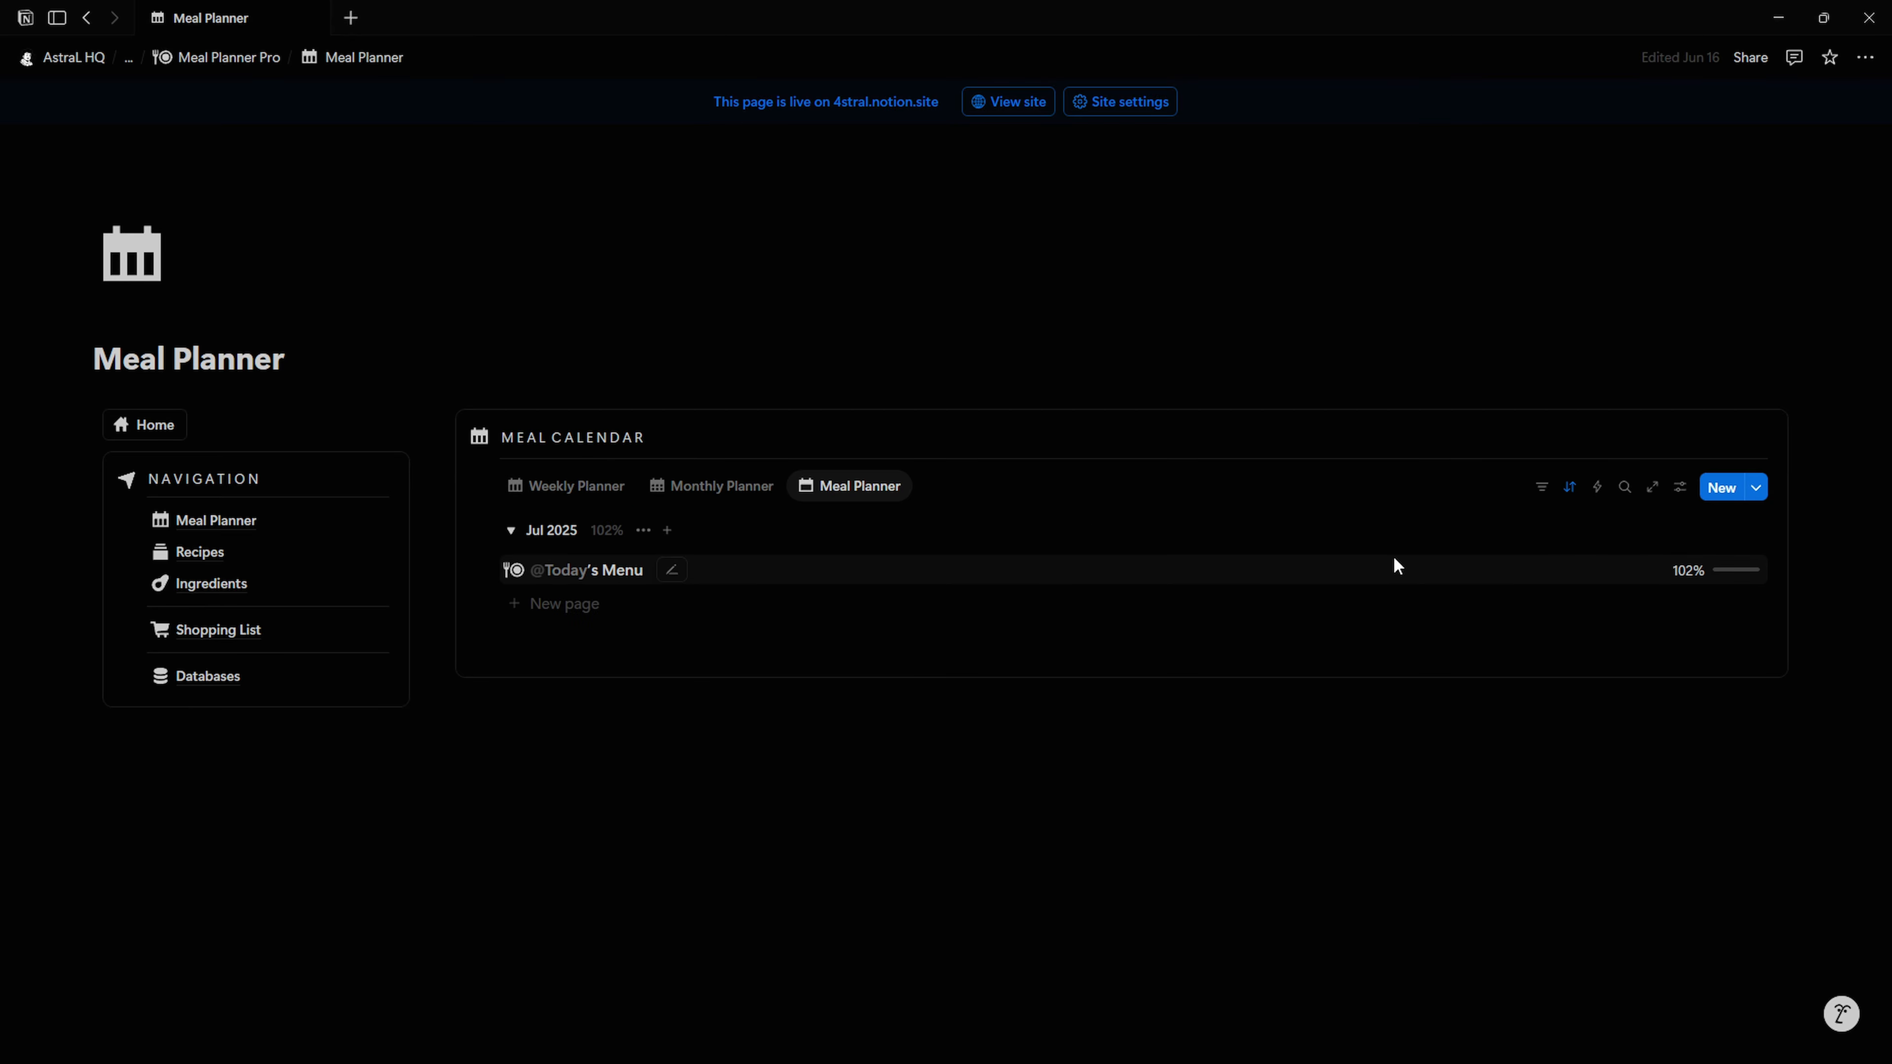
left_click(714, 489)
left_click(585, 488)
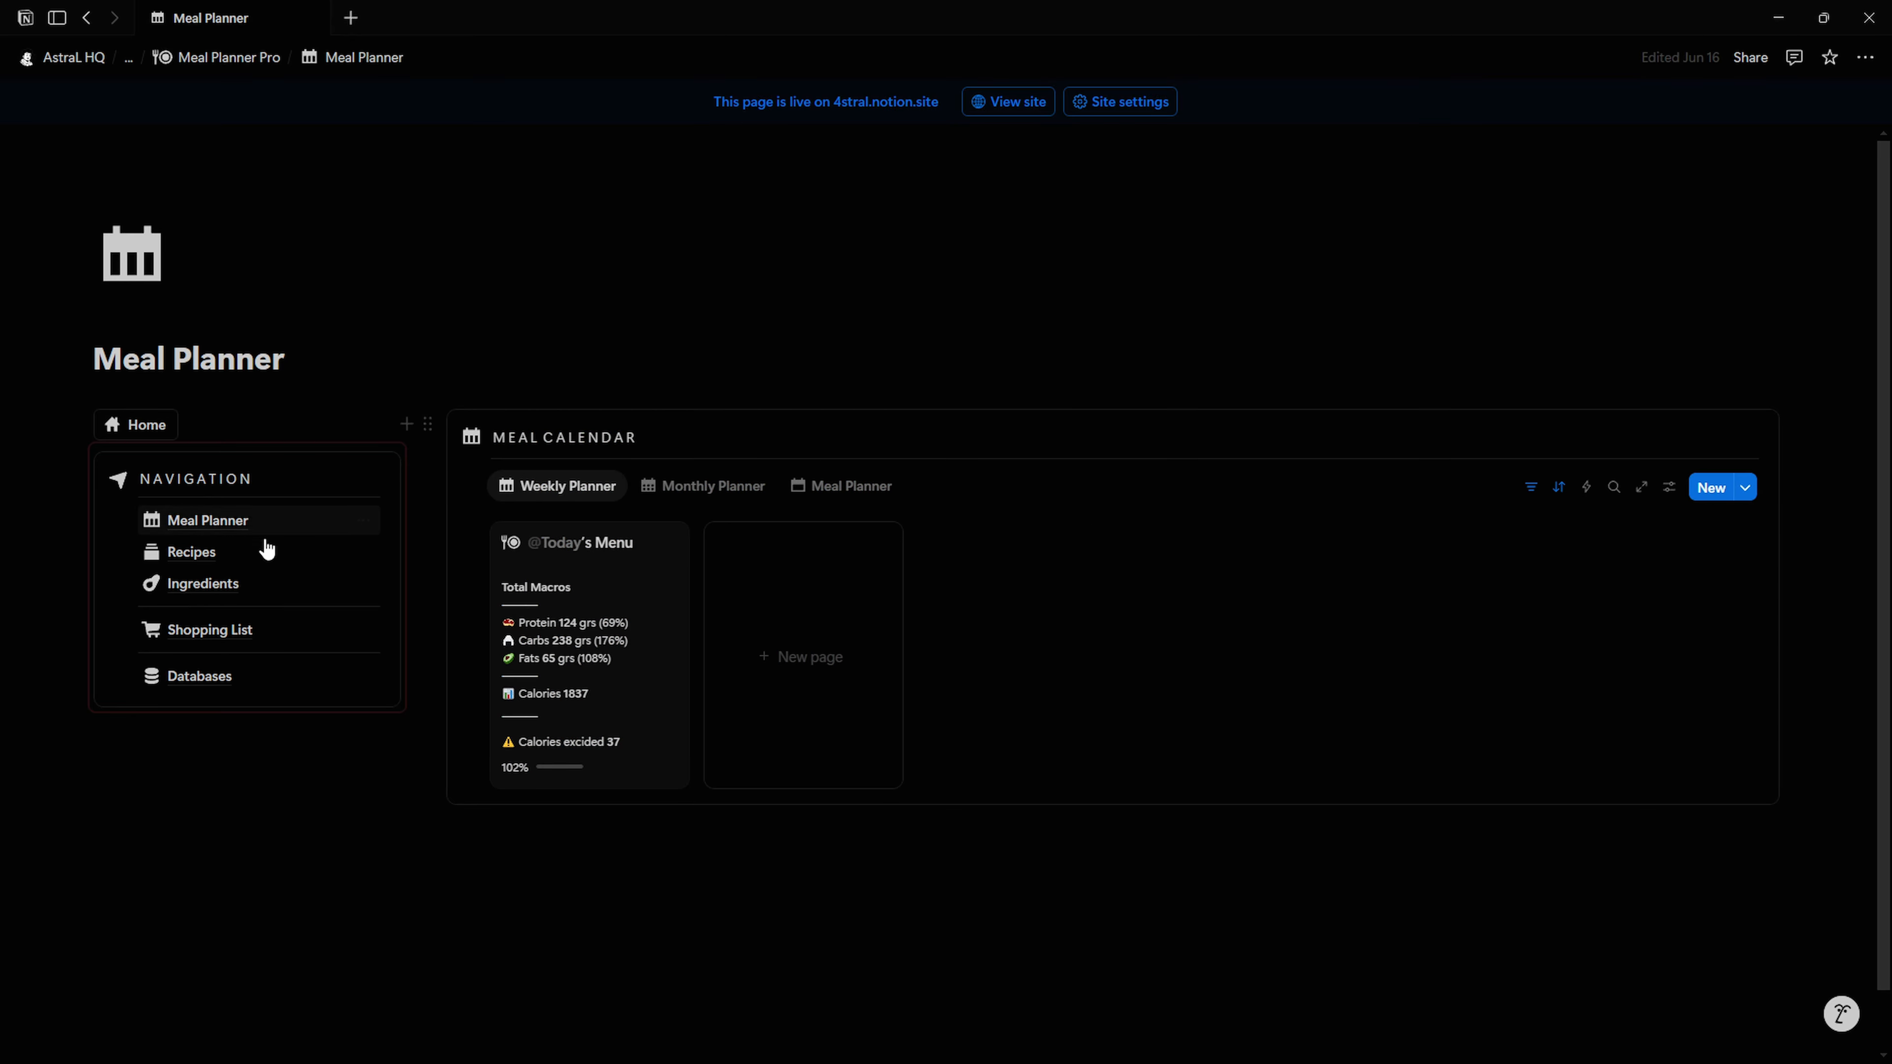
Step: View the Recipes page grouped by course, and go to the Ingredients page
left_click(192, 552)
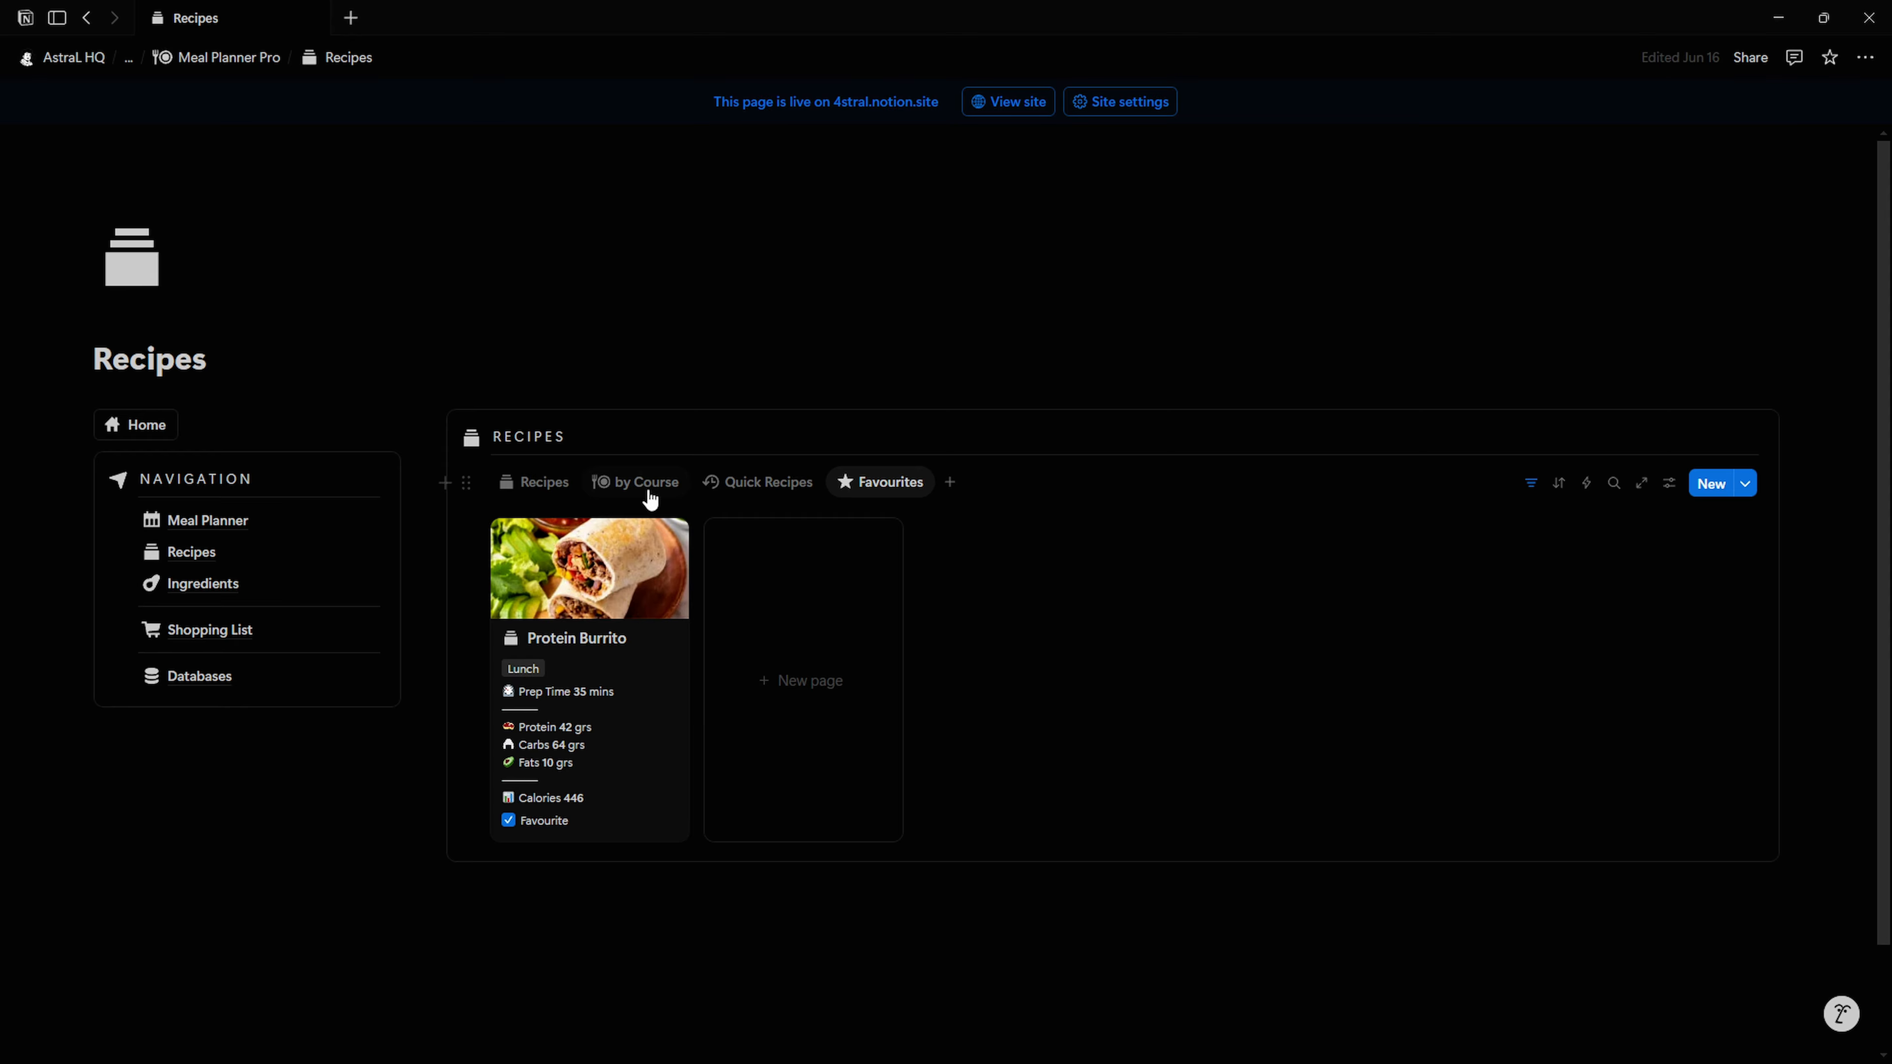
left_click(648, 484)
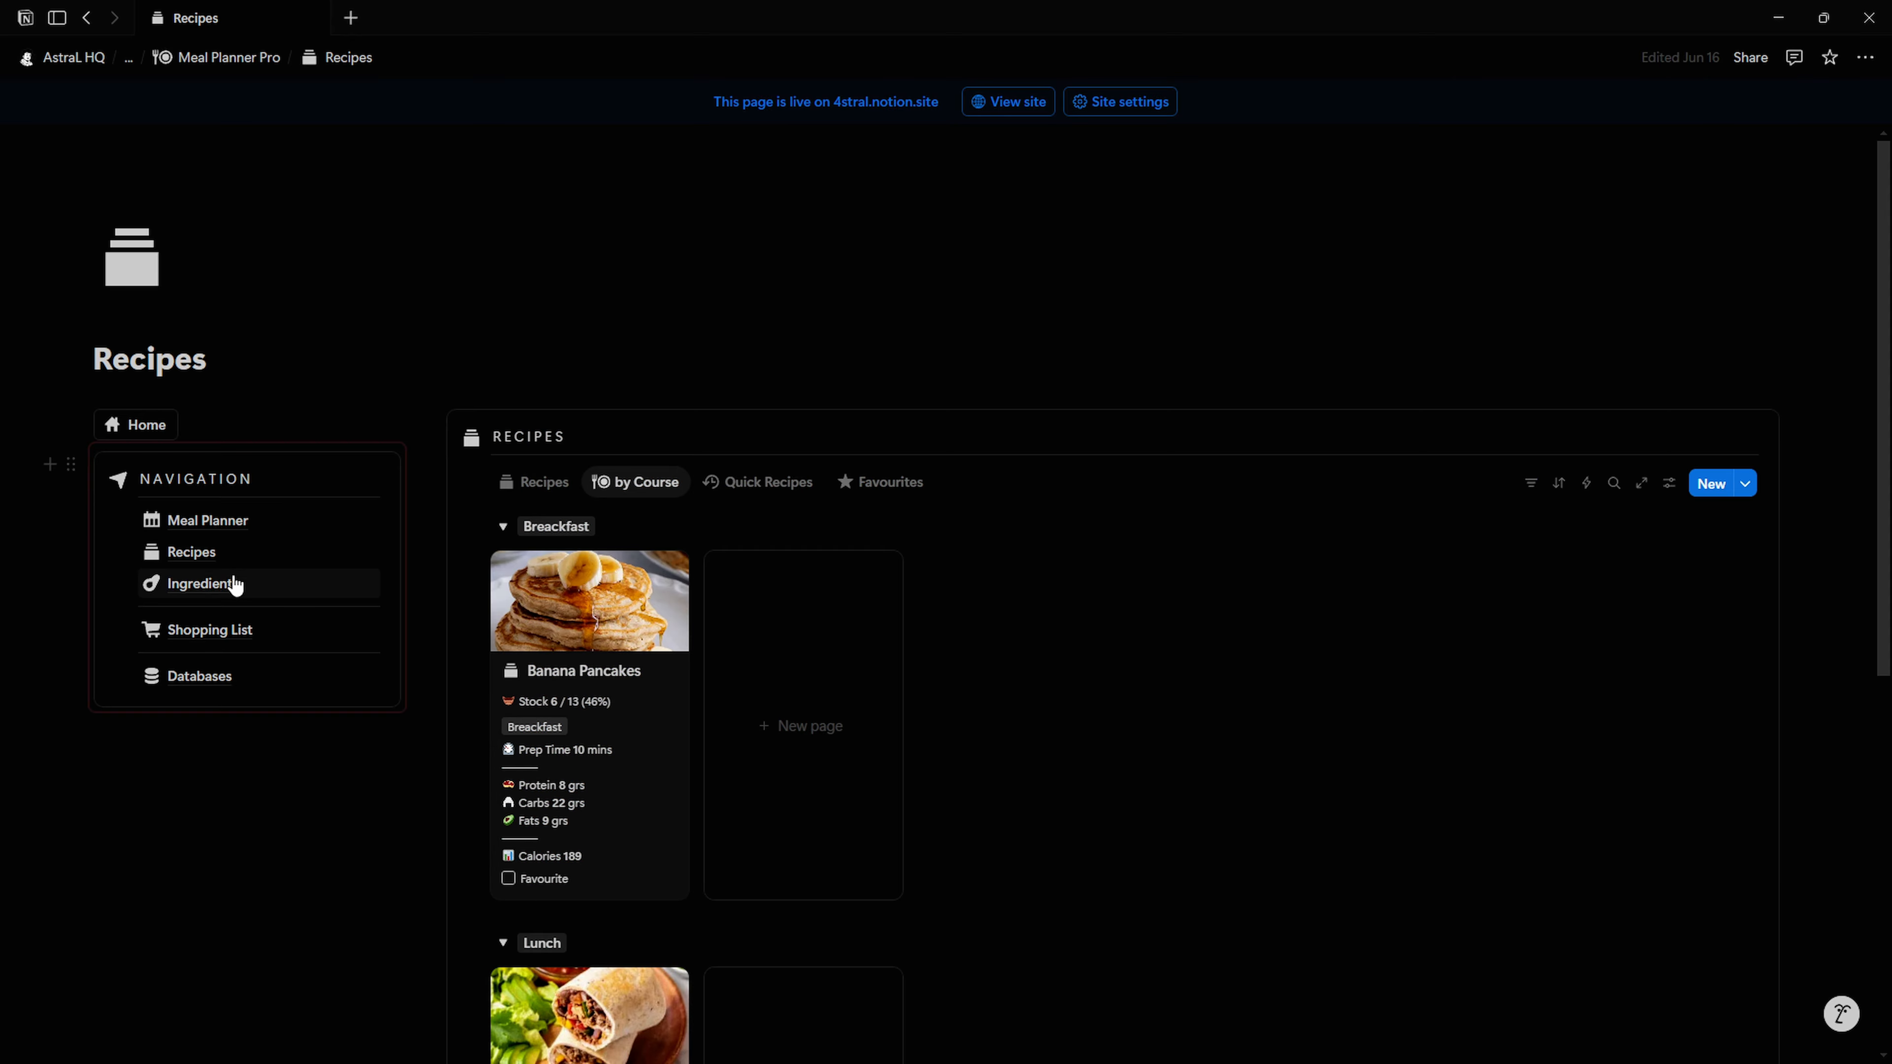
left_click(205, 585)
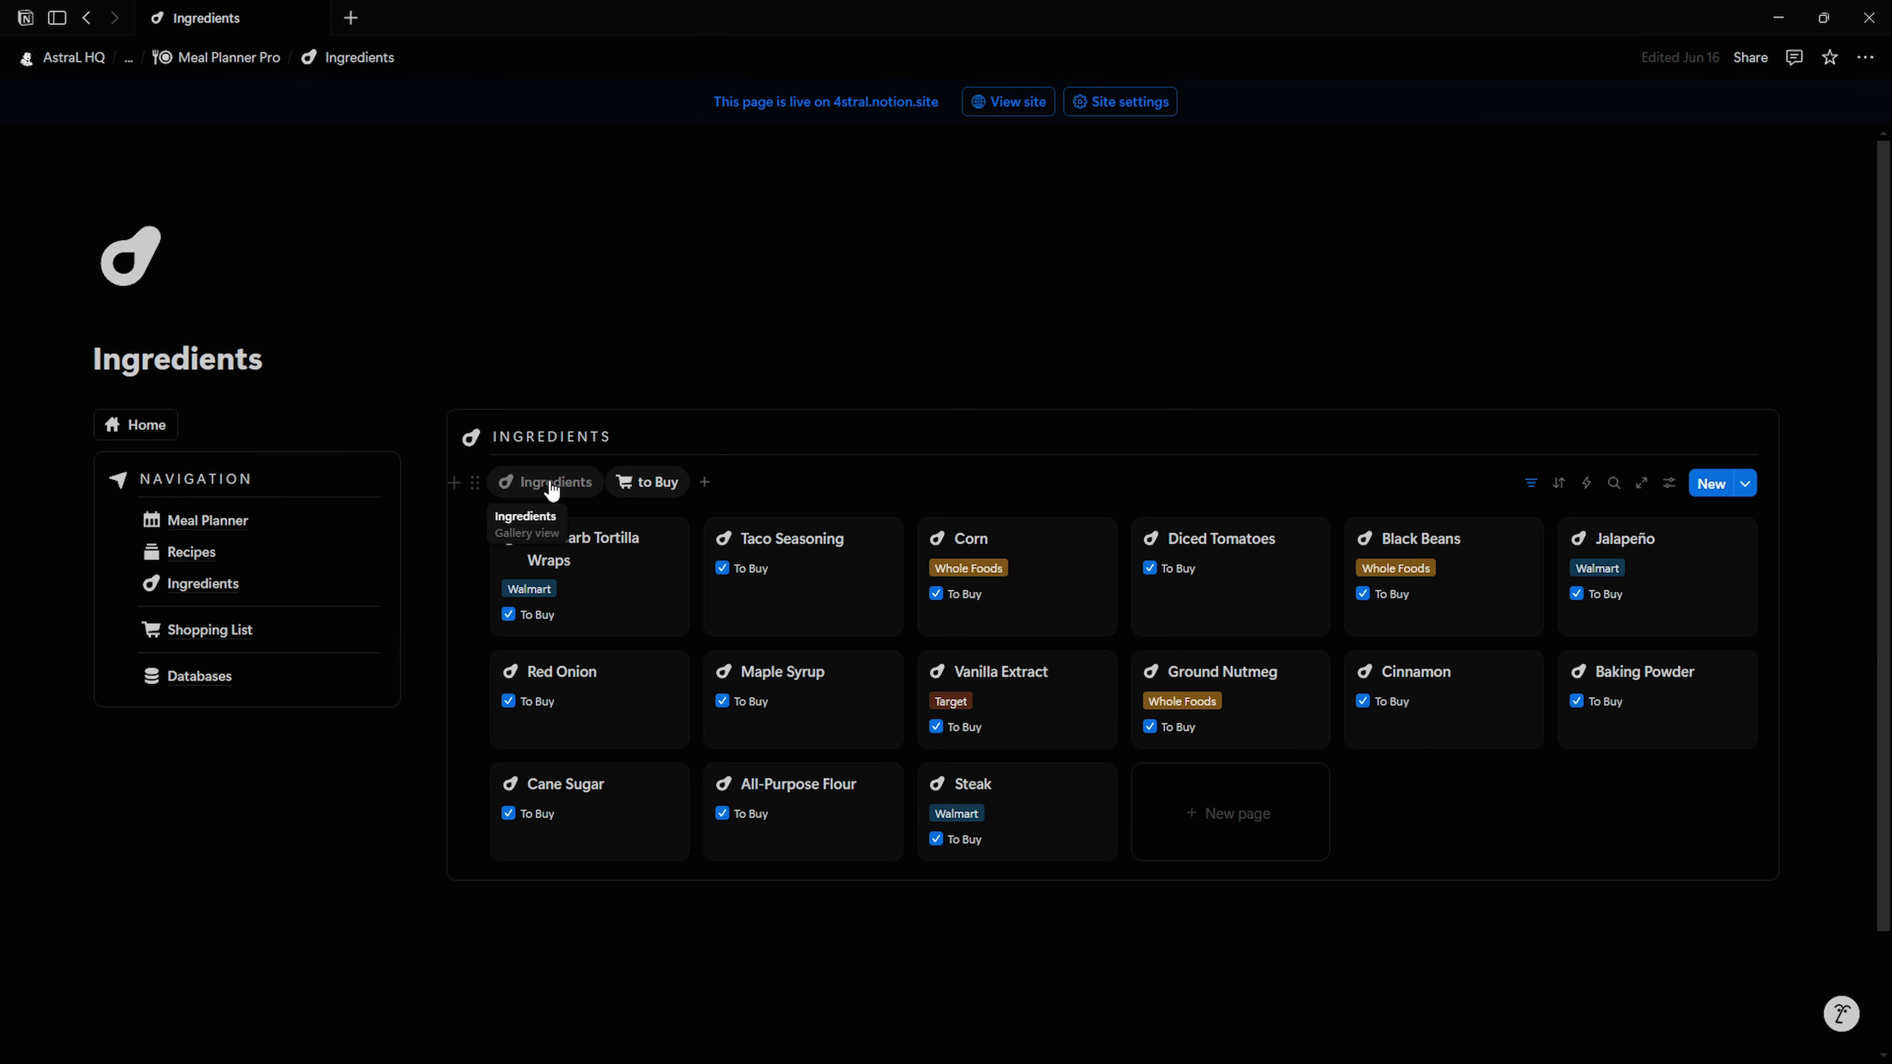